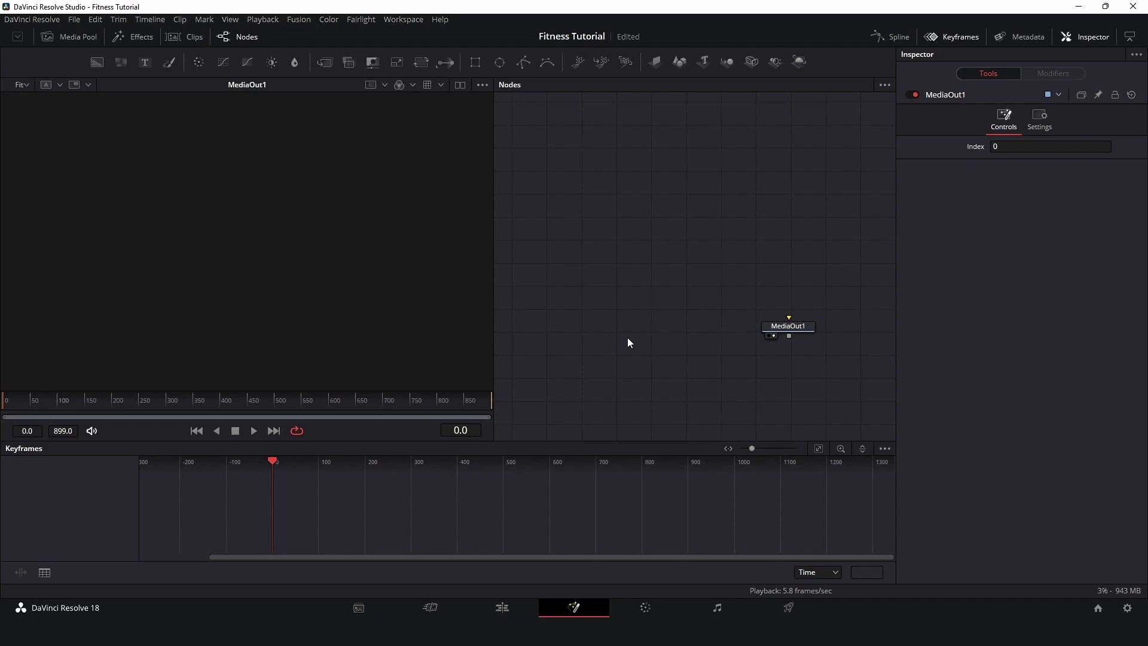
Step: Bring the gym footage clip from the Footage bin into the node graph, feeding it into MediaOut1
click(68, 40)
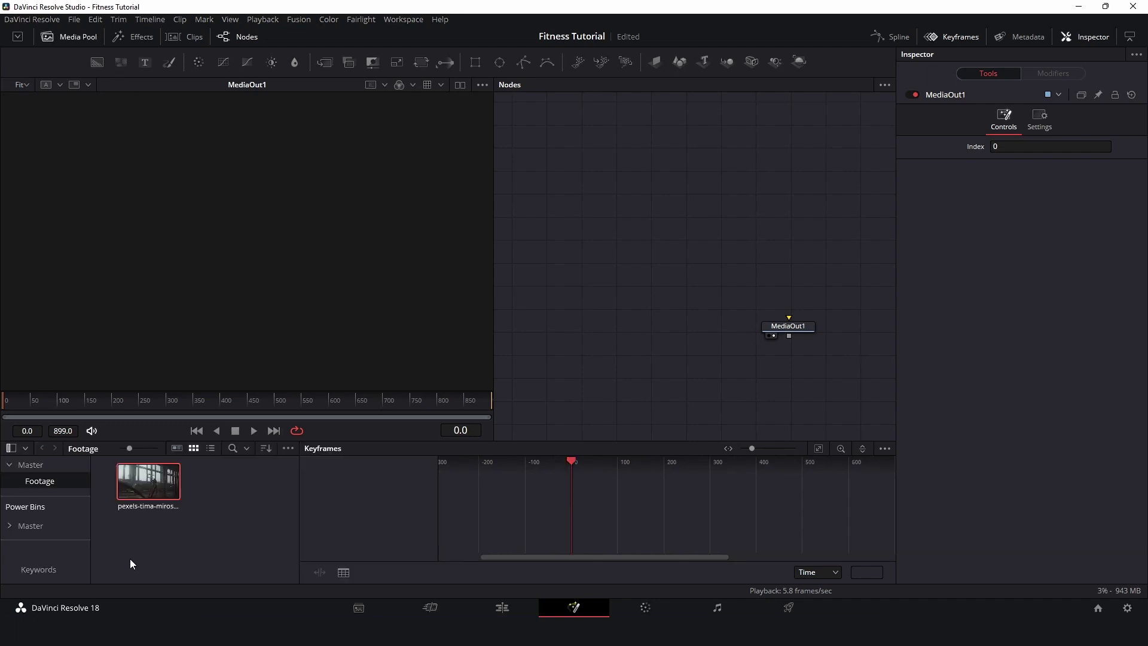
click(132, 483)
drag(138, 482, 809, 332)
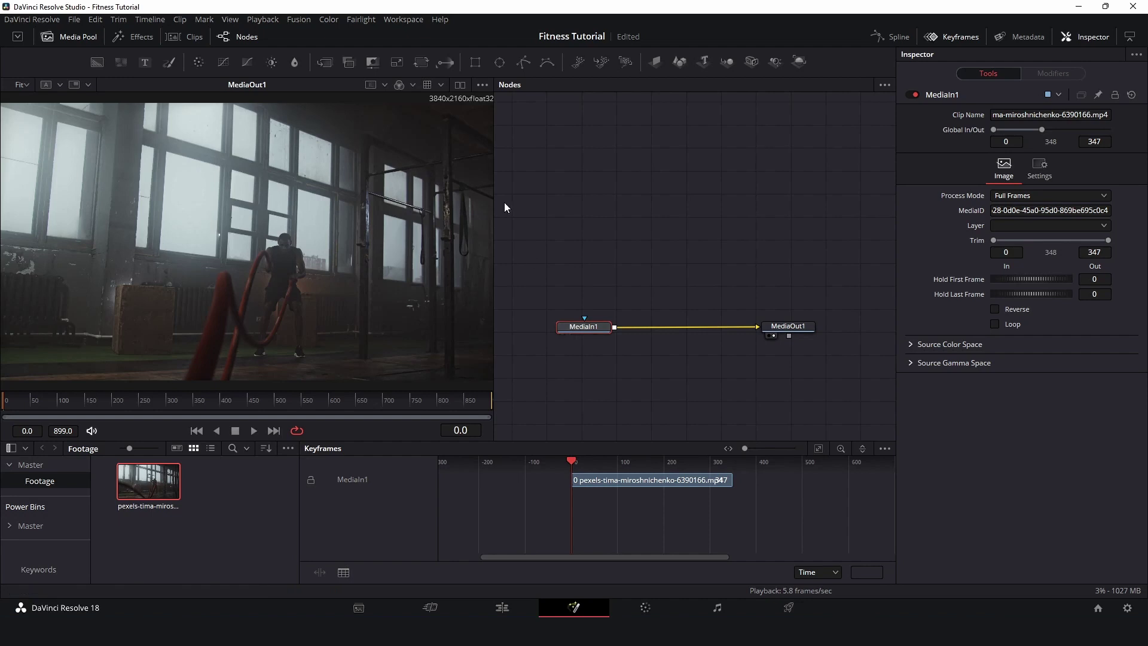
Step: Insert a 1920 x 1080 Resize node between the footage and MediaOut1, and hide the media pool
click(397, 62)
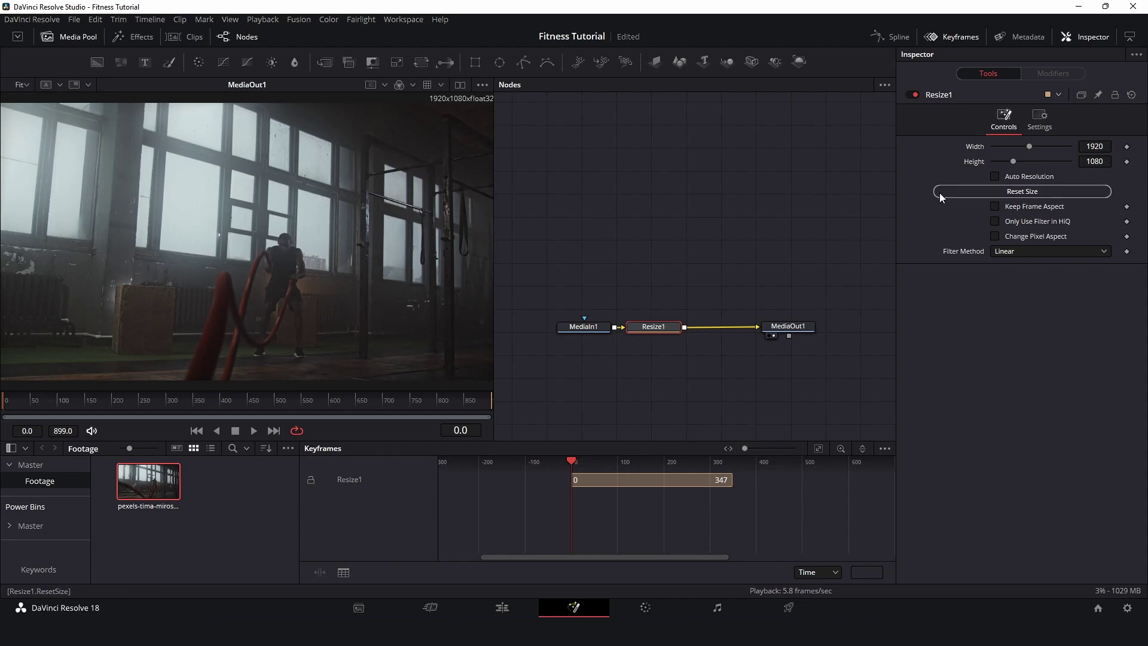
click(67, 39)
click(664, 364)
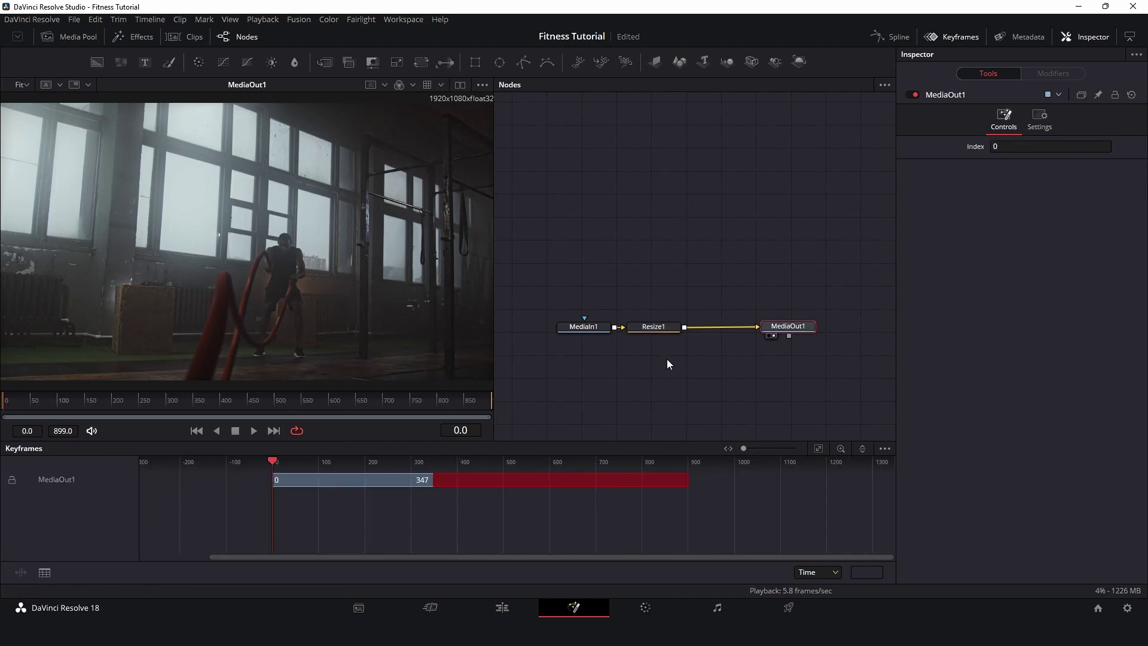
Step: Add a separate Text node above the footage node and enter KEEP as its text
drag(144, 62, 403, 224)
drag(585, 243, 585, 243)
click(944, 201)
text(KEEP)
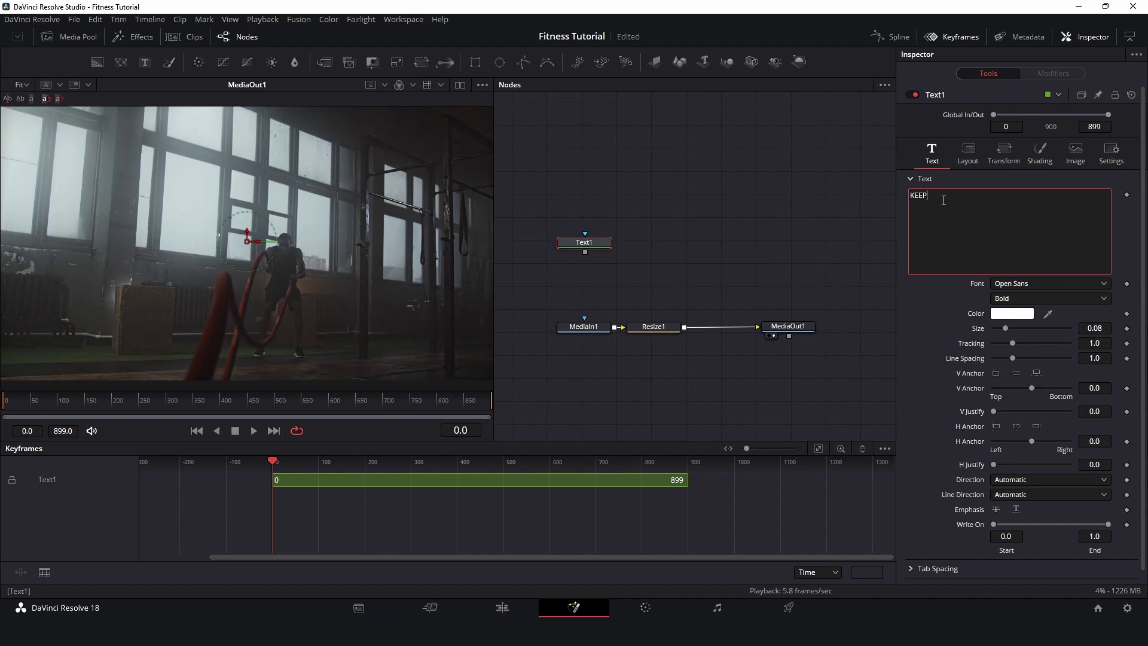
Step: Set the KEEP text's font to Articulate Extrabold and its size to 0.1063
click(1028, 283)
scroll(1027, 280, up, 20)
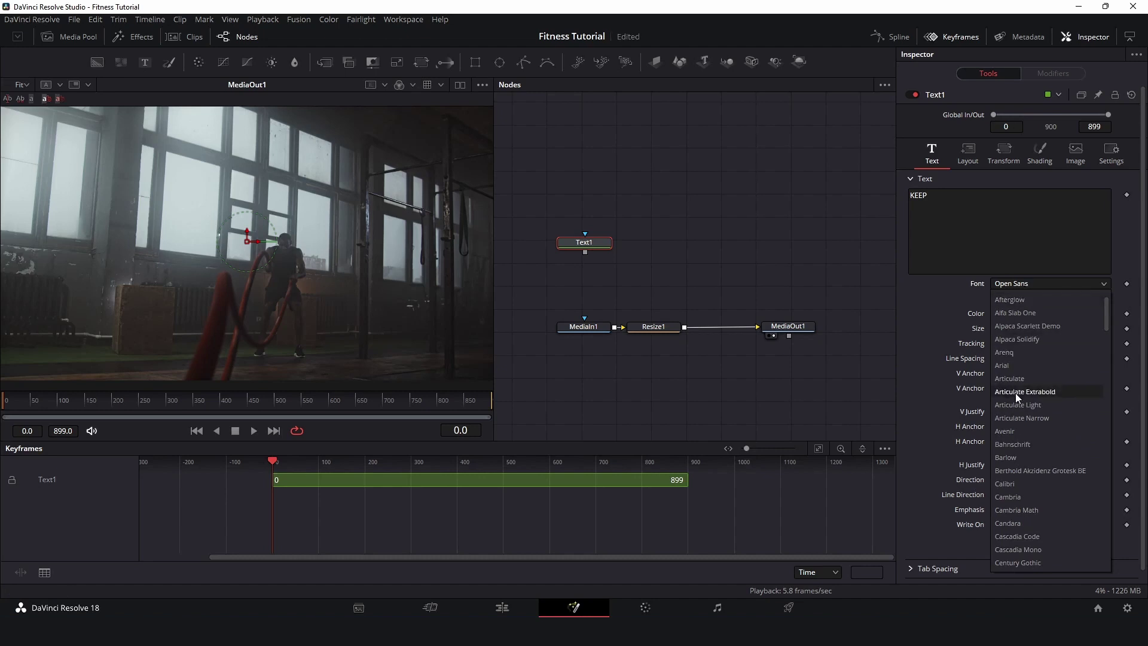
click(1016, 393)
Step: Move the KEEP text node up, place a copy of it underneath and change the copy's text to WORKING
drag(573, 246, 573, 195)
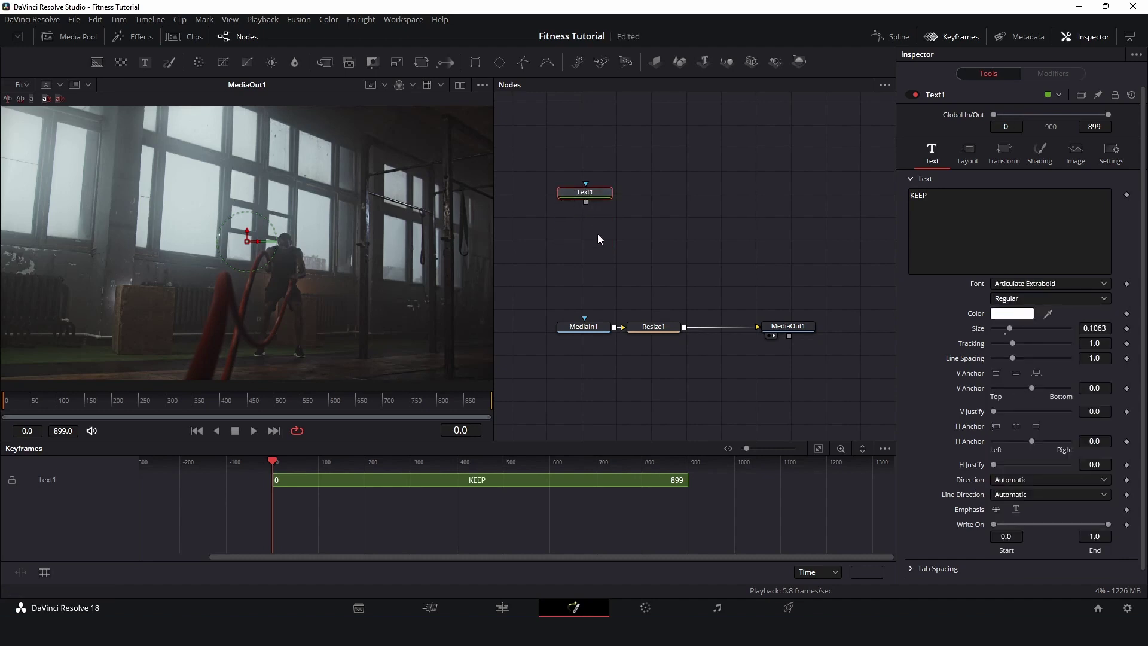
key(ctrl+c)
key(ctrl+v)
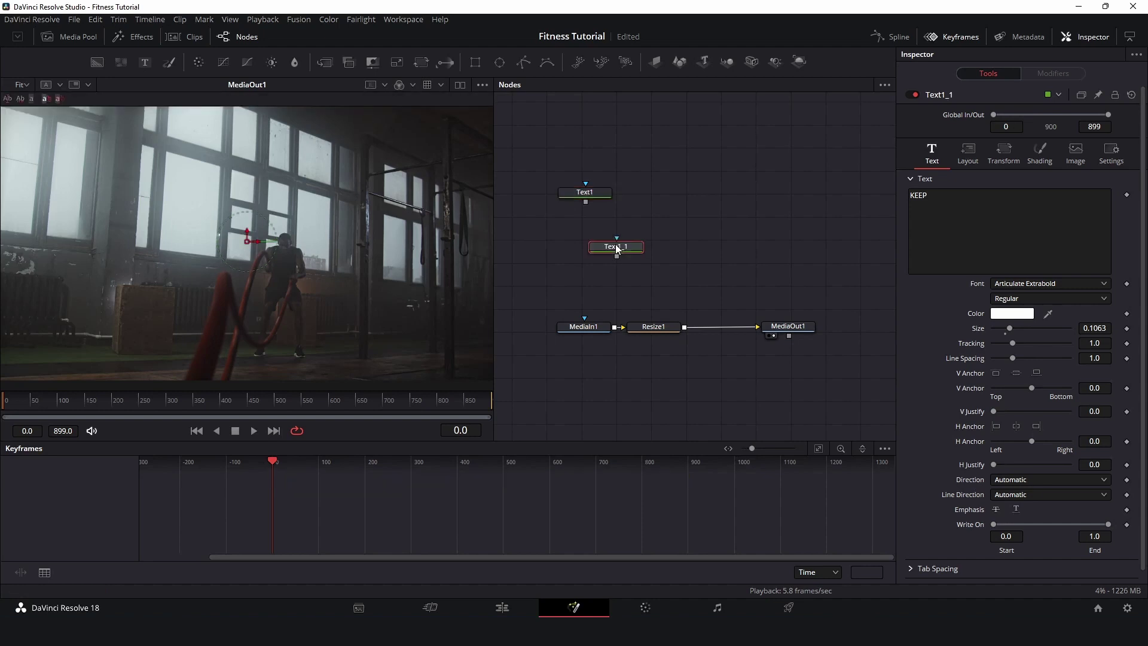
drag(596, 224, 596, 226)
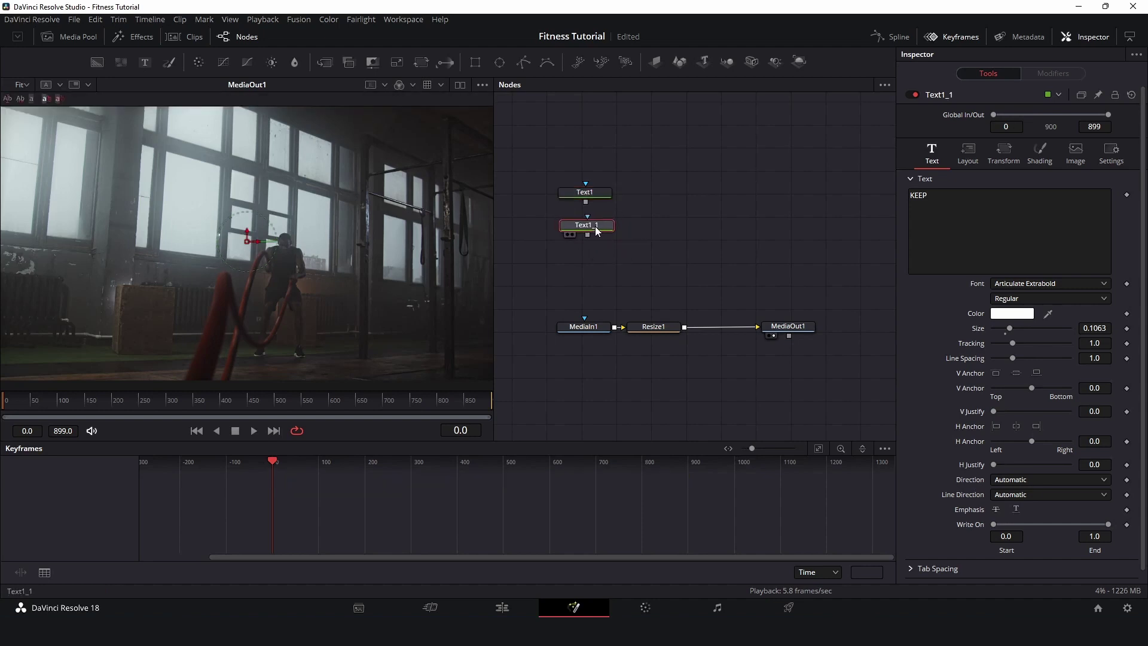
double_click(916, 196)
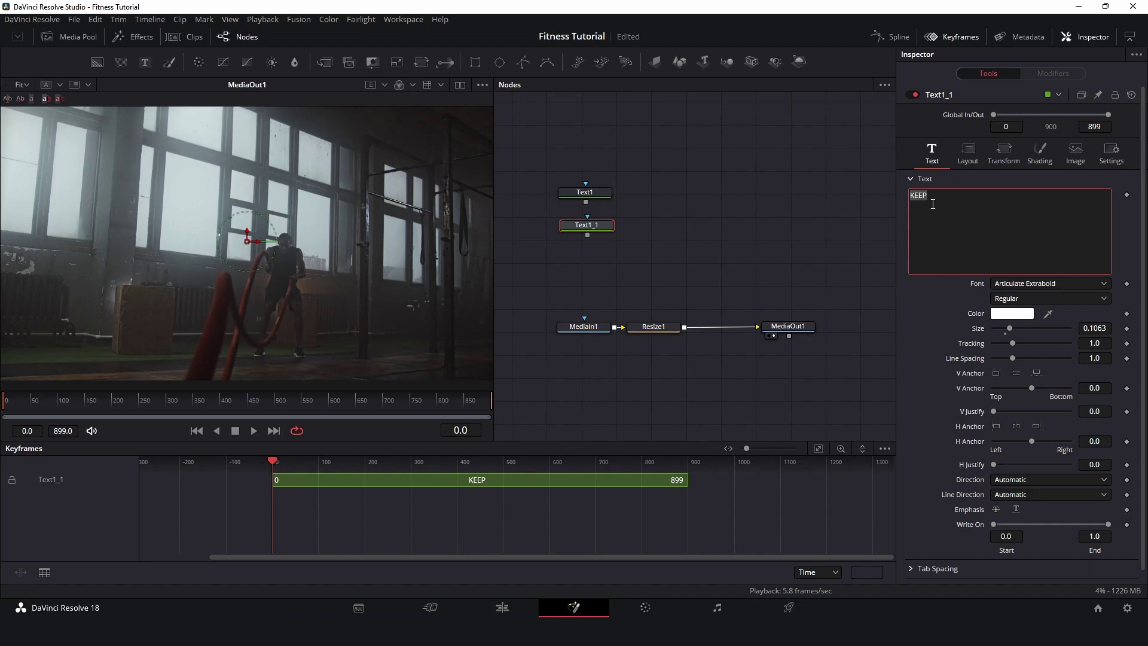
text(WORKING)
click(615, 227)
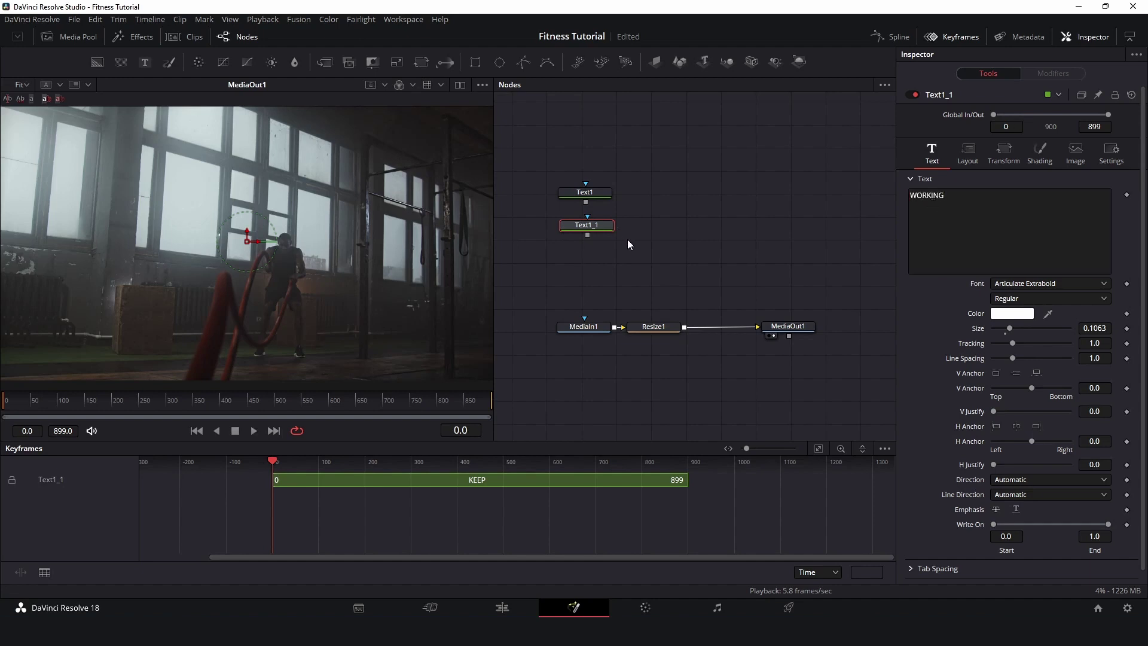
Step: Shift the KEEP node up and right, and combine the WORKING and KEEP text nodes through a Merge node
drag(589, 194, 624, 181)
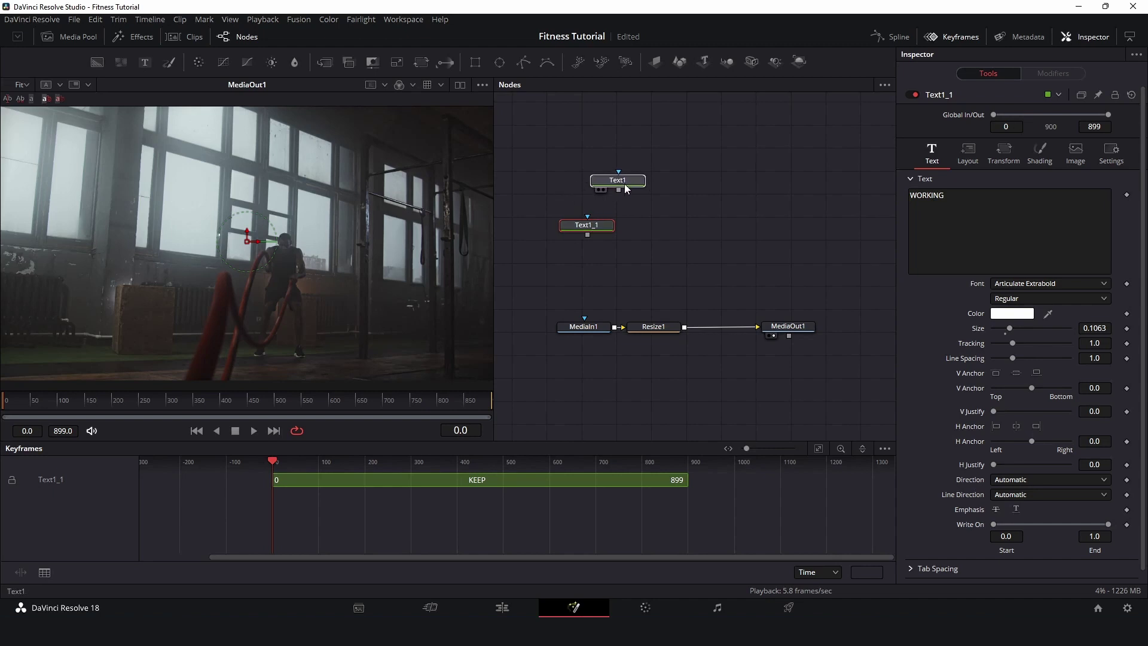
drag(587, 235, 689, 231)
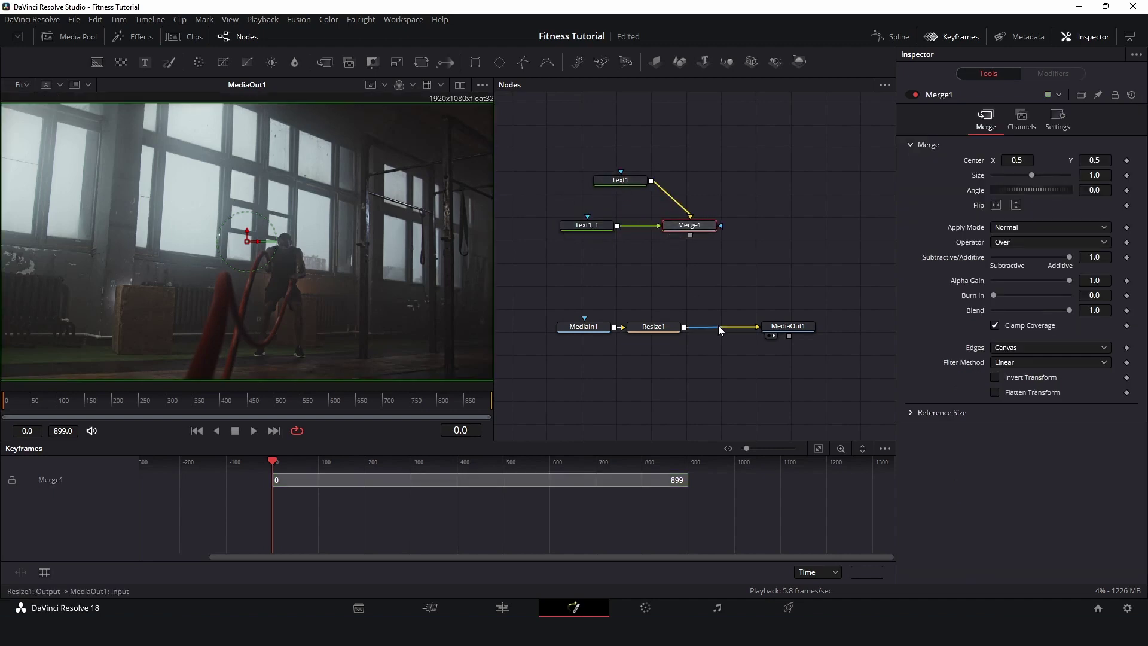
Step: Disconnect Resize1 from MediaOut1, combine it with Merge1 in a second Merge node, and connect that Merge to MediaOut1
drag(754, 331, 755, 327)
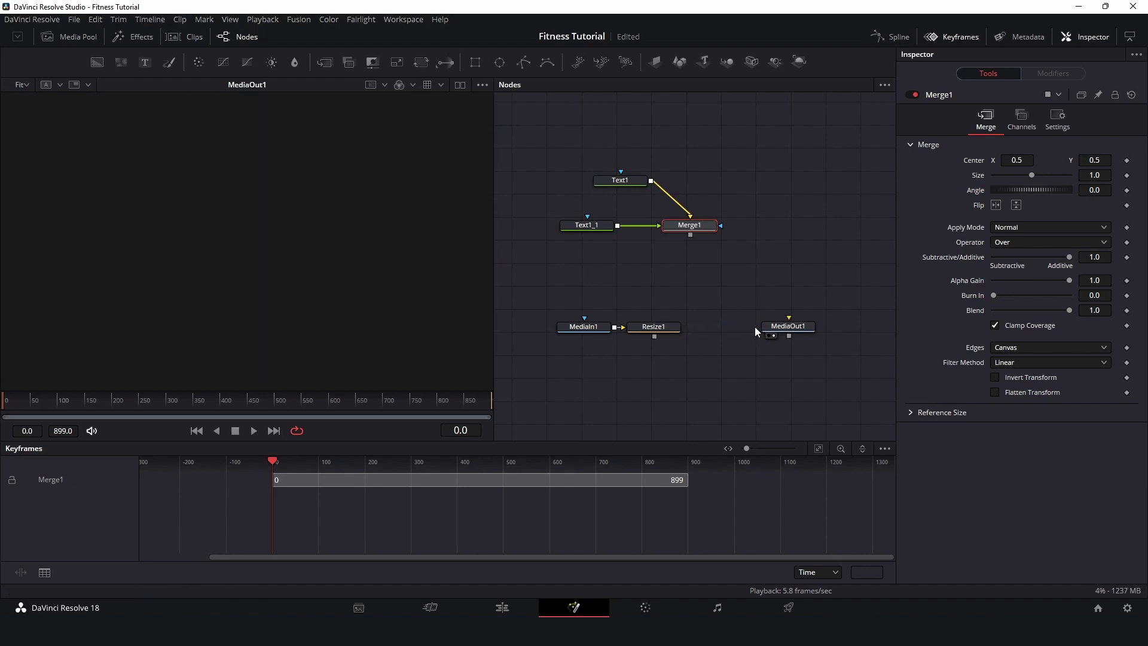
drag(658, 339, 692, 236)
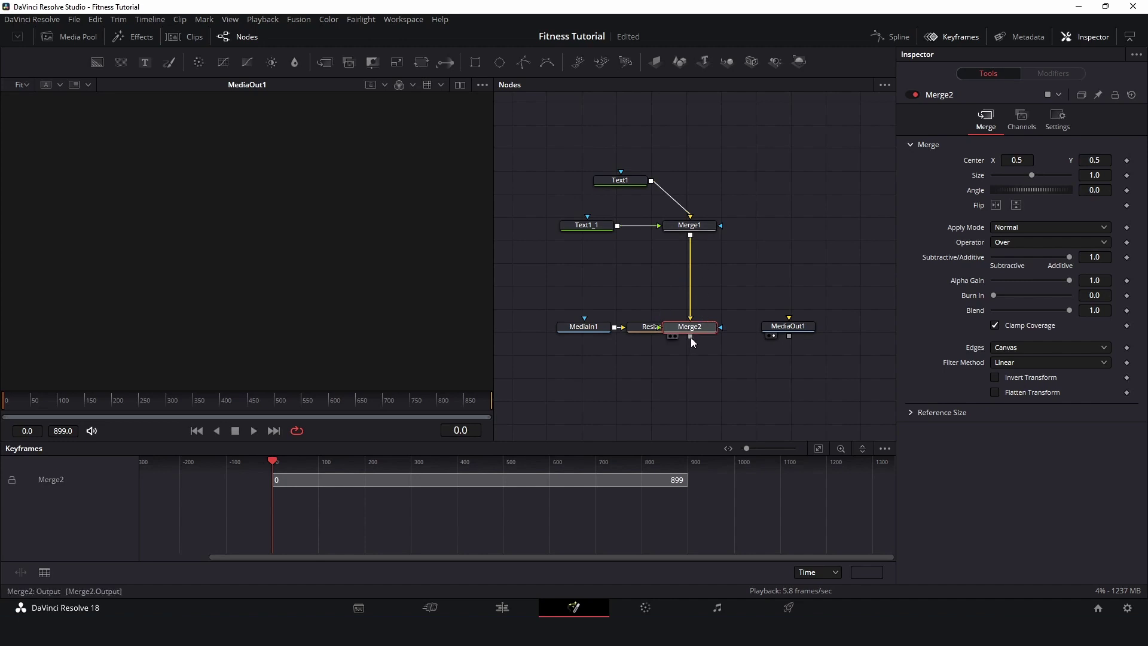
drag(691, 338, 789, 328)
Step: Move the MediaIn1 and Resize1 nodes left, and swap Merge2's foreground and background inputs so the text lies over the footage
drag(555, 308, 595, 329)
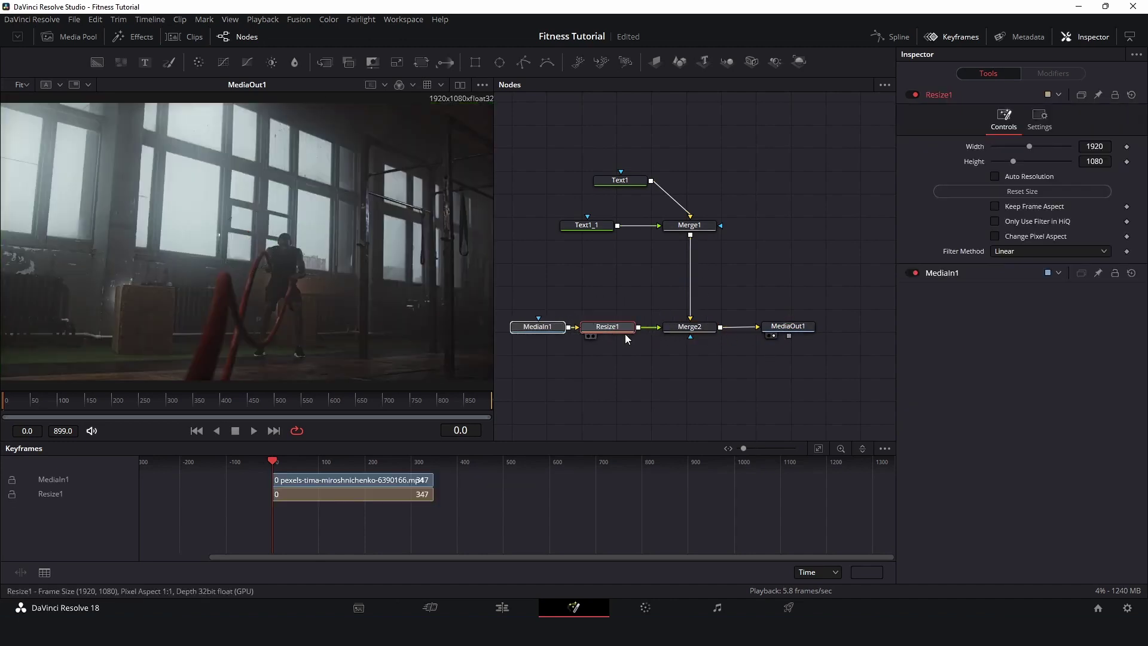
click(655, 374)
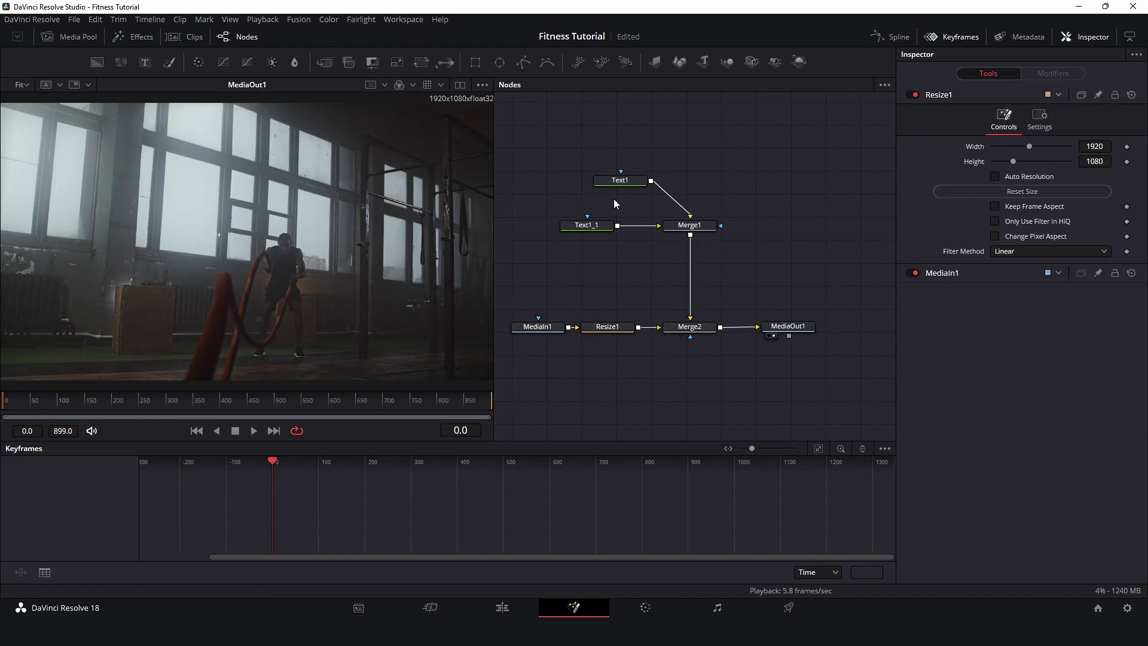
click(695, 329)
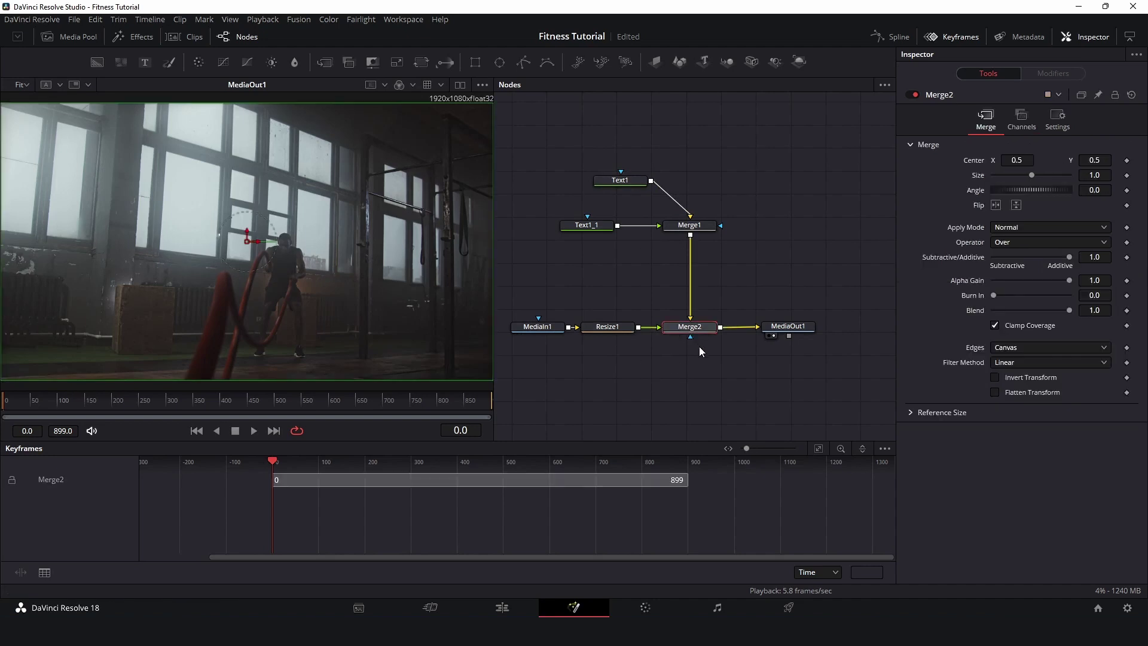
key(ctrl+t)
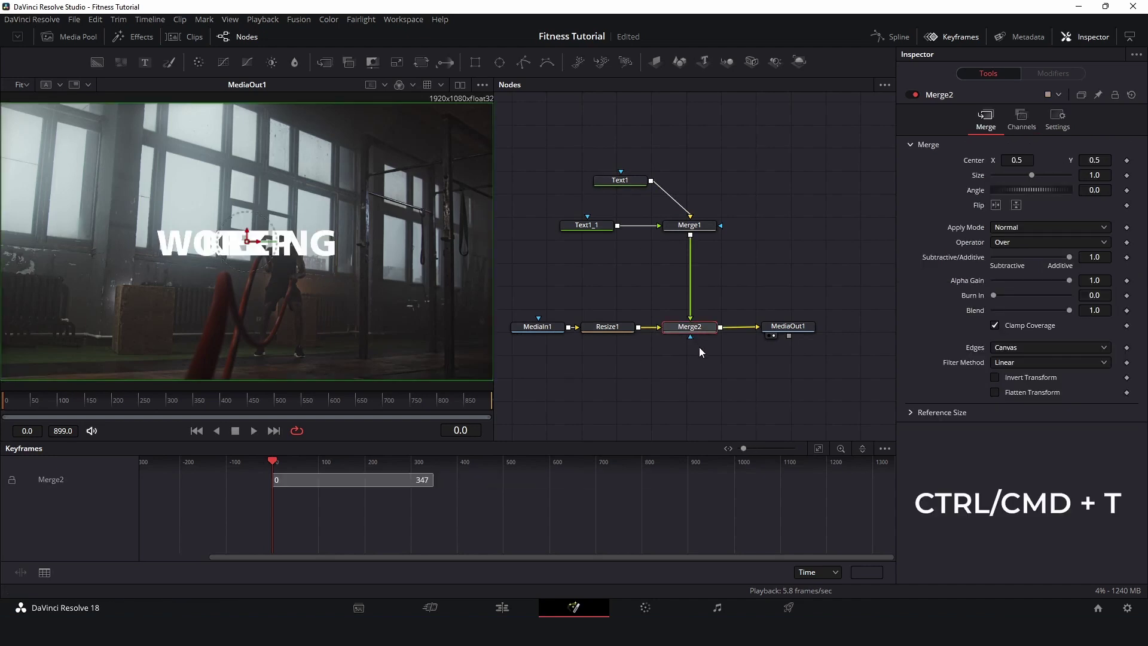
Step: Align the KEEP node above the WORKING node, move KEEP to the upper left of the frame and set its size to 0.1732
drag(630, 188, 598, 190)
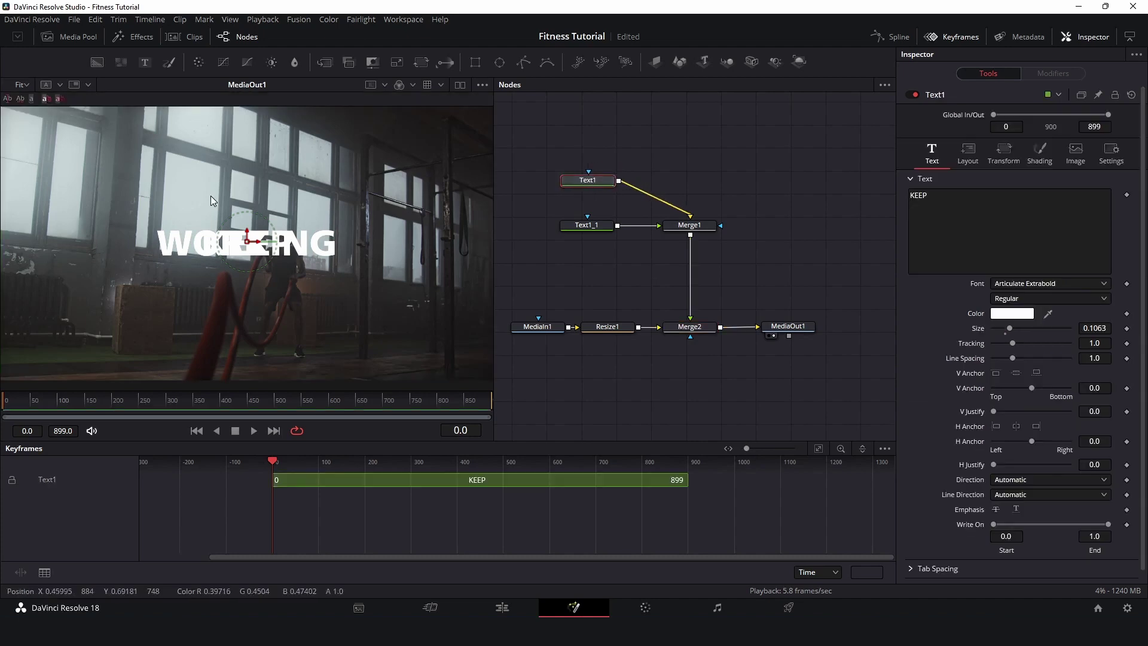
drag(237, 236, 127, 222)
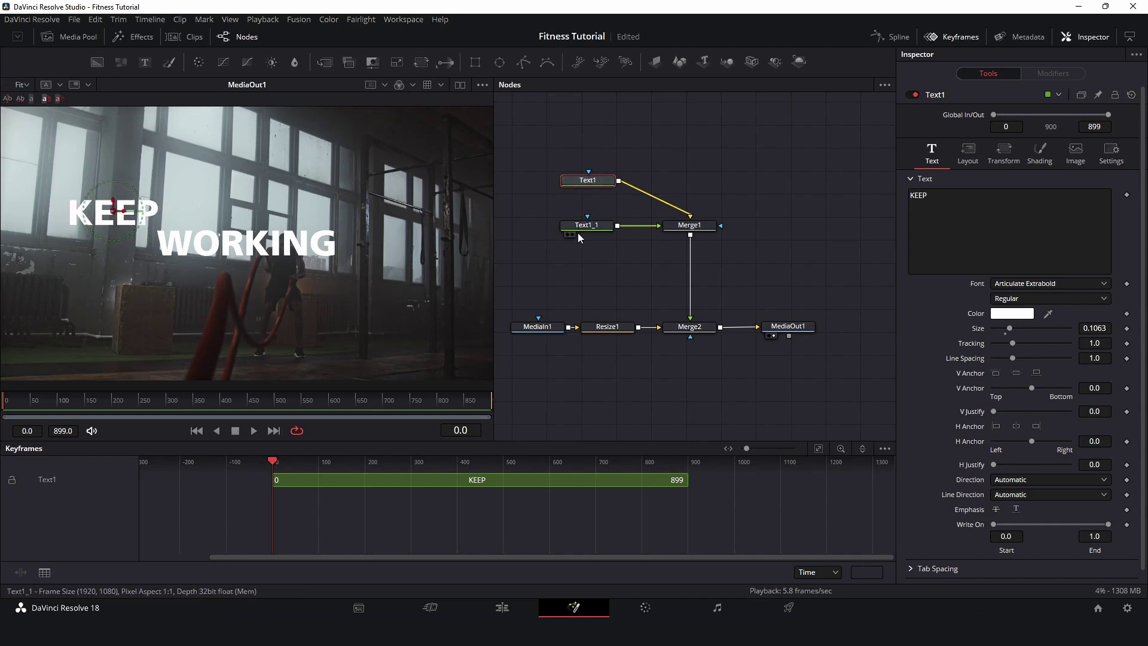
drag(1010, 329, 1019, 331)
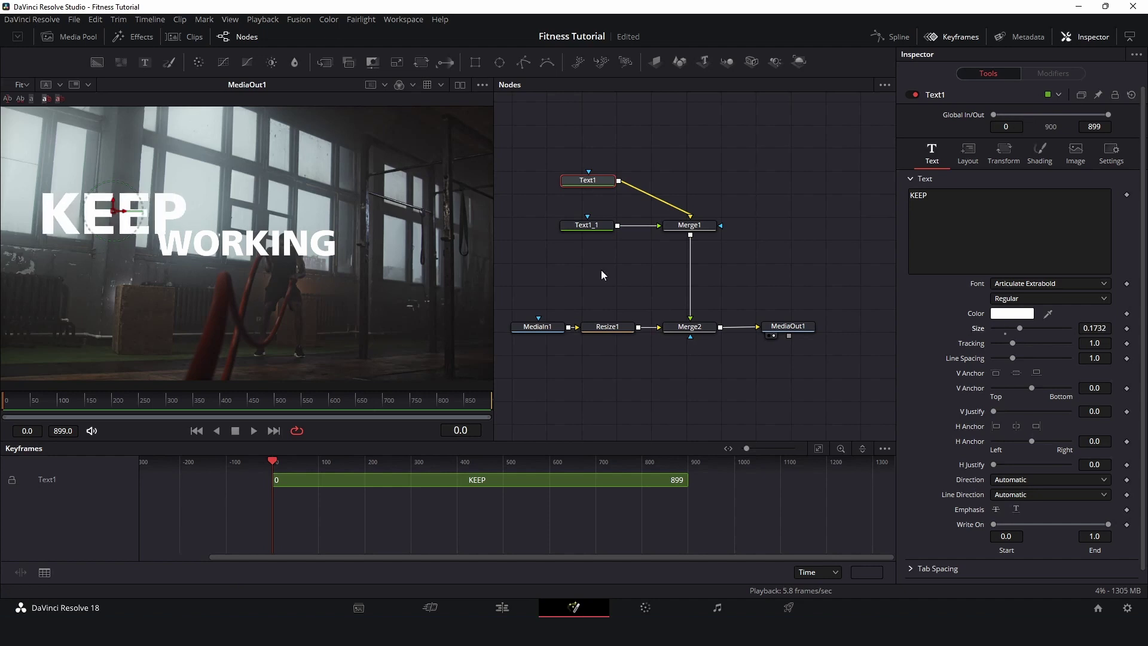
Step: Set the WORKING text's size to 0.2047 and move it down and right, below KEEP
click(592, 226)
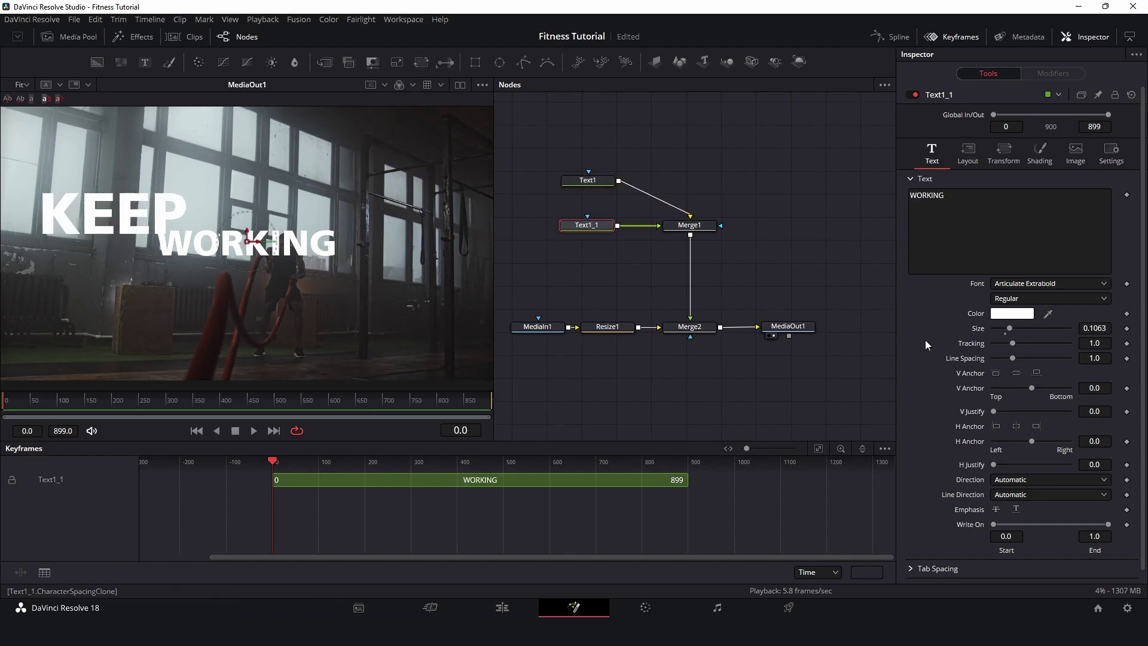
drag(1016, 332, 1024, 328)
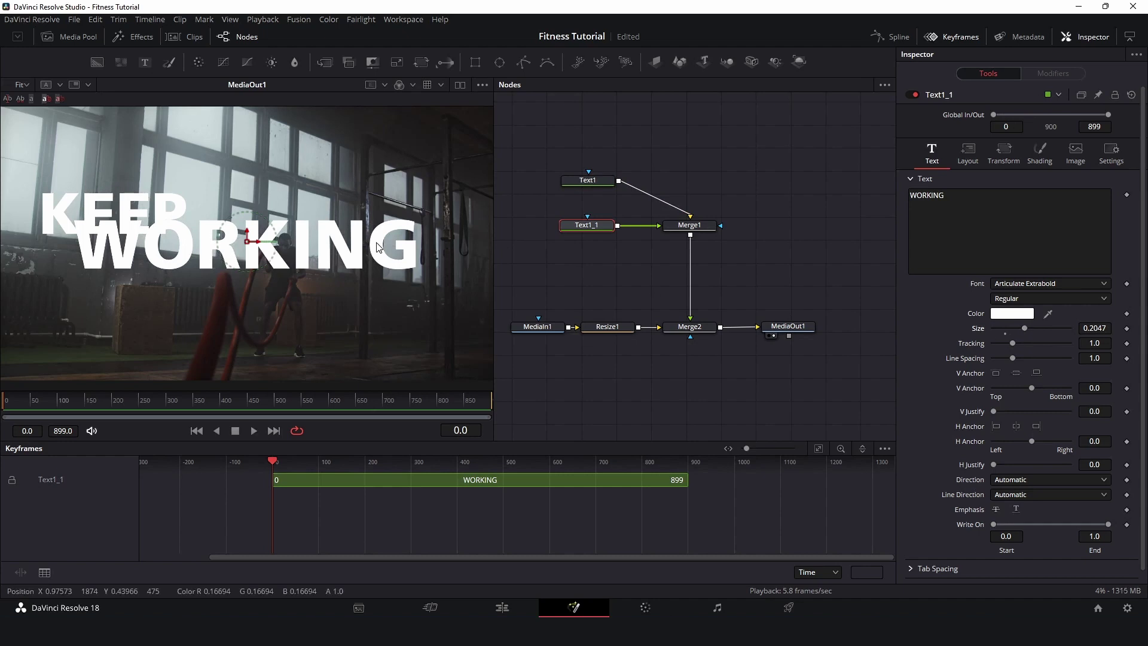
drag(252, 244, 301, 264)
Step: Shift the KEEP text slightly left and set its size to 0.1654
click(107, 210)
drag(108, 209, 102, 208)
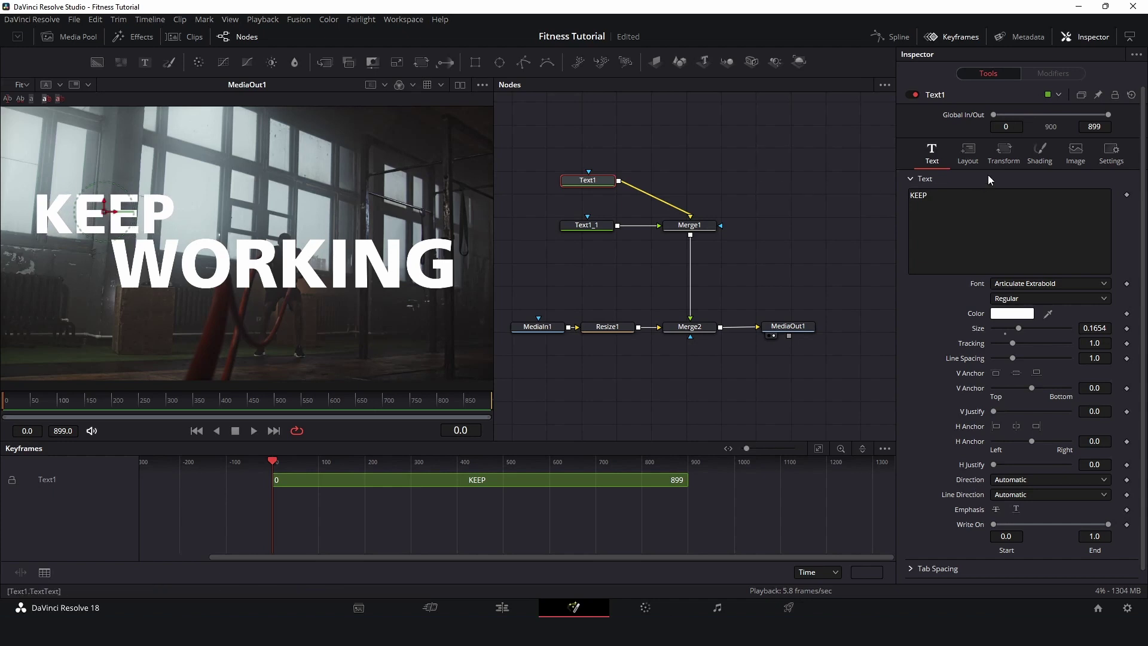
Step: Slant the KEEP text by setting its character Shear X to -0.3
click(1005, 155)
click(911, 280)
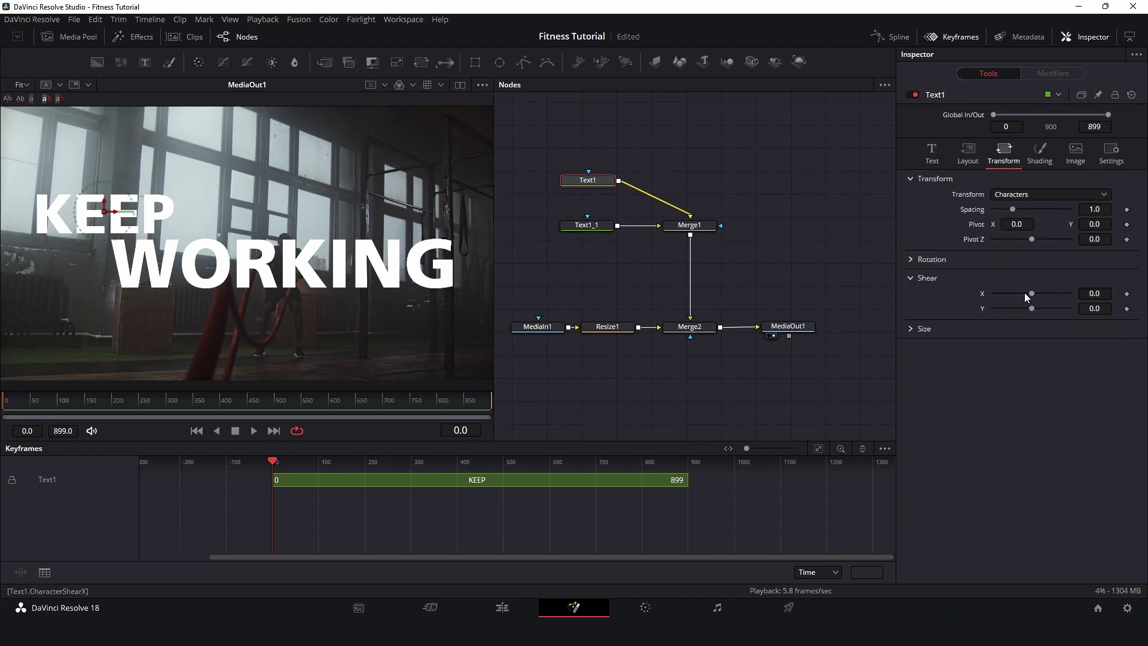
drag(1031, 293, 1021, 291)
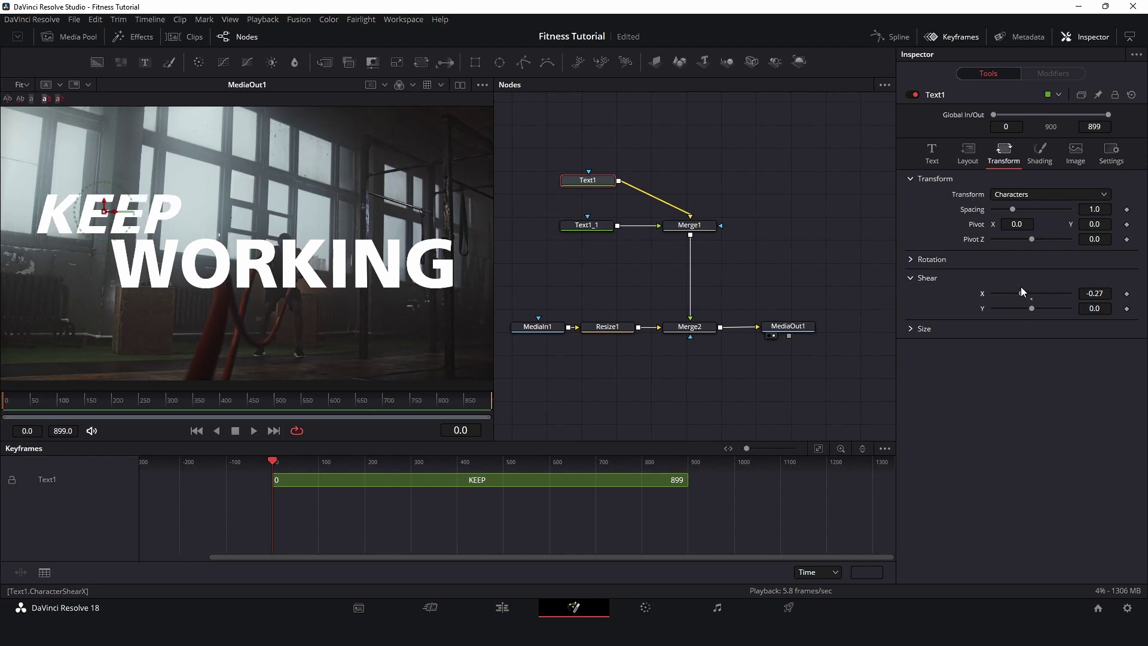
click(1126, 294)
key(BackSpace)
key(BackSpace)
text(3)
key(Tab)
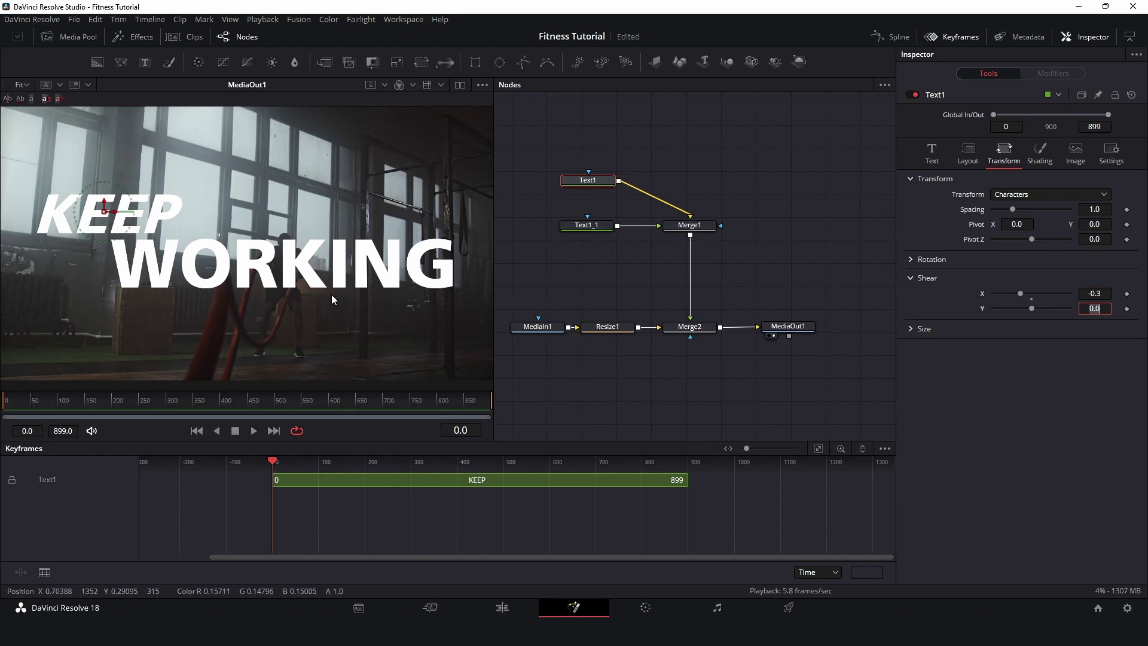
Step: Open the character shear settings of the WORKING text and save the project
click(601, 234)
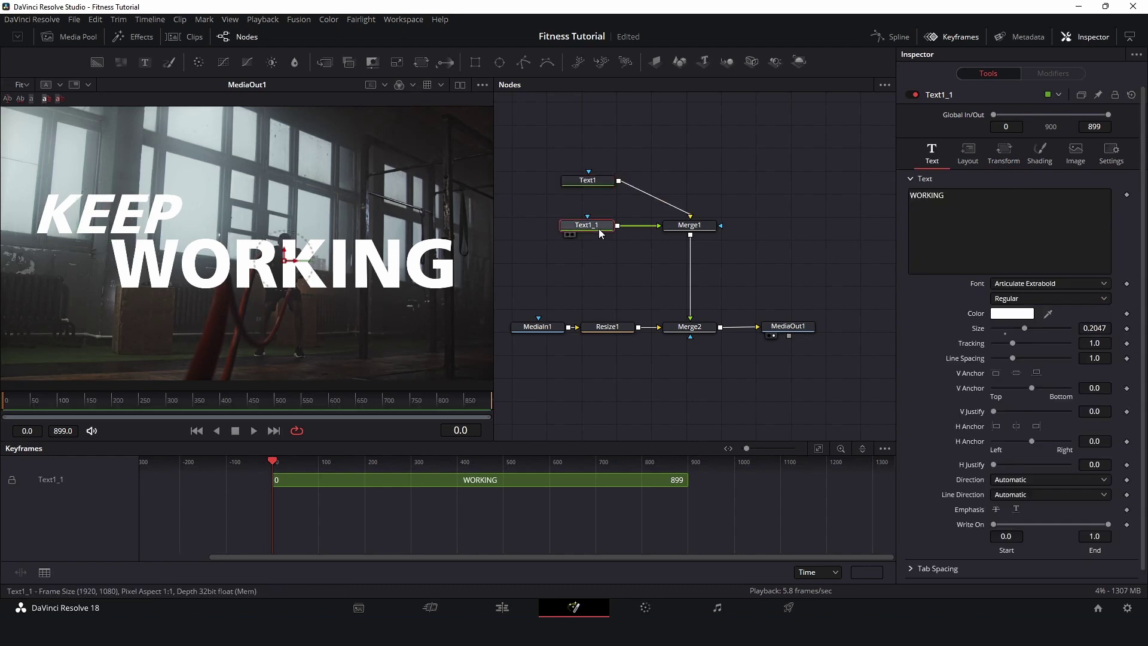
click(1003, 159)
click(910, 279)
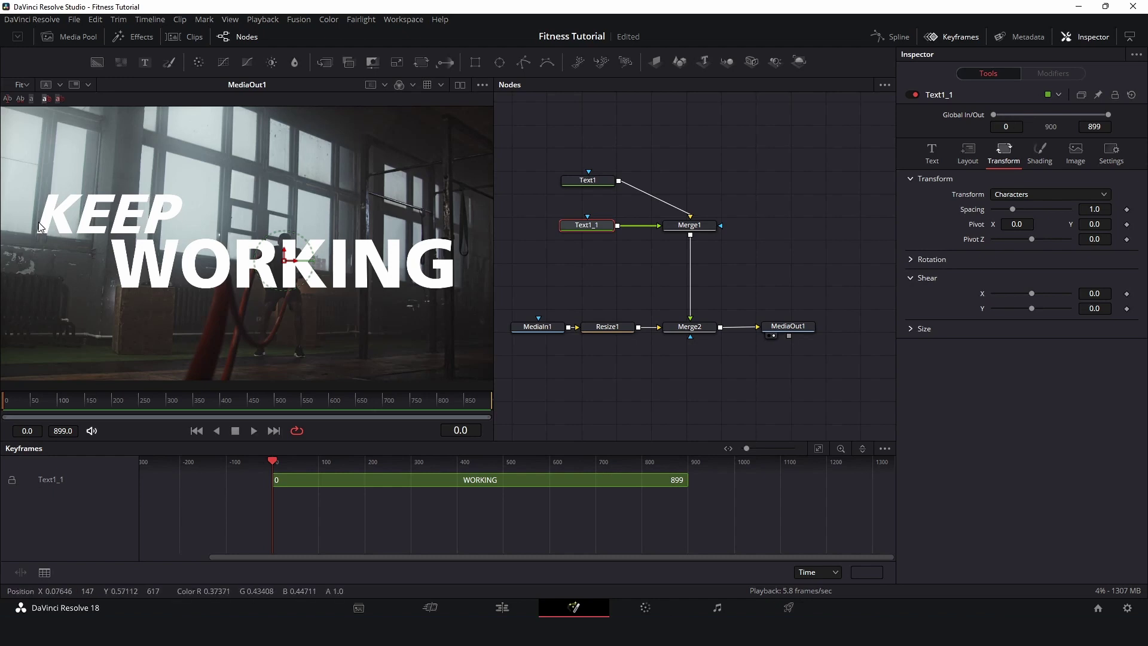
key(ctrl+s)
Step: Add an expression to the WORKING text's Shear X and enter Text1.CharacterShearX to link it to KEEP's shear
right_click(984, 293)
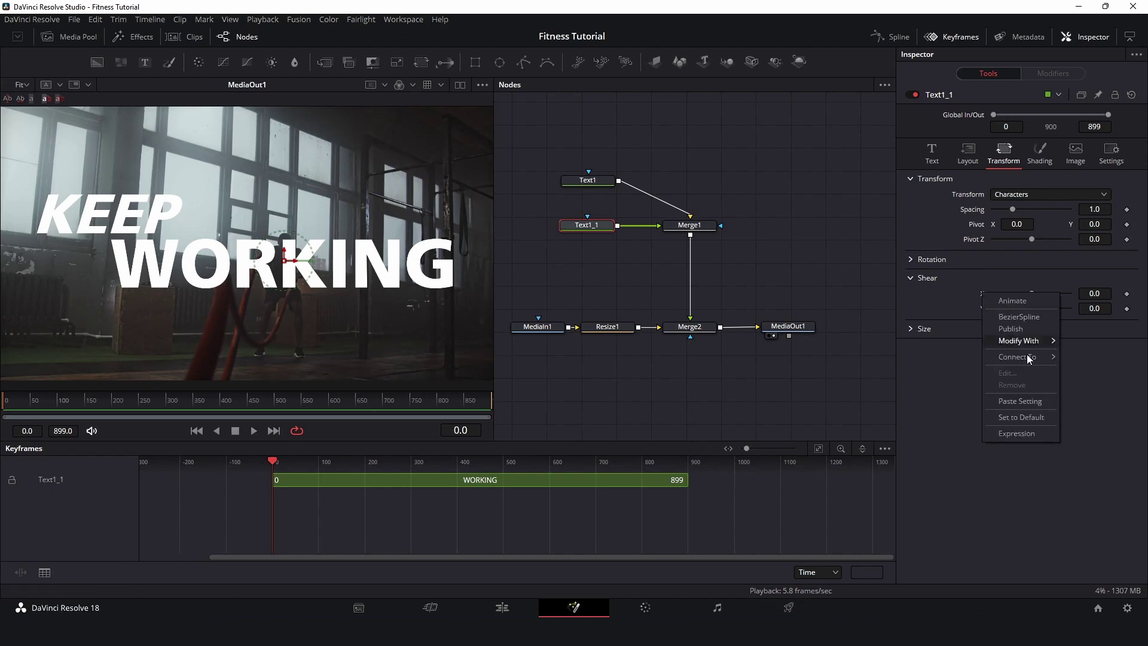
click(1018, 434)
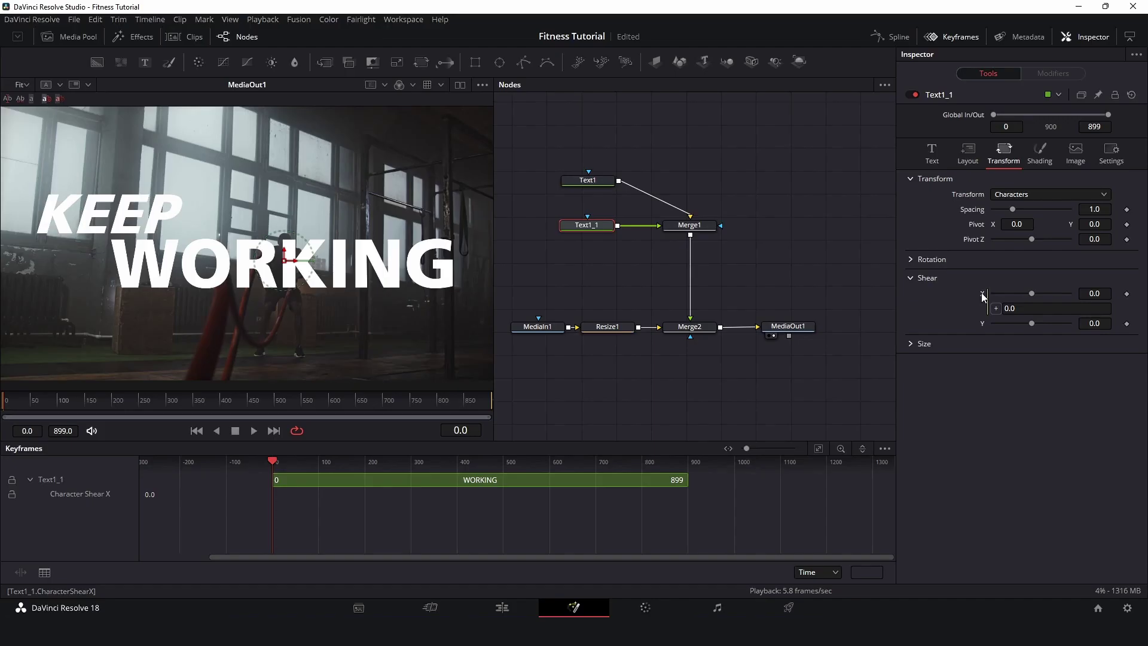
click(1022, 309)
text(Text)
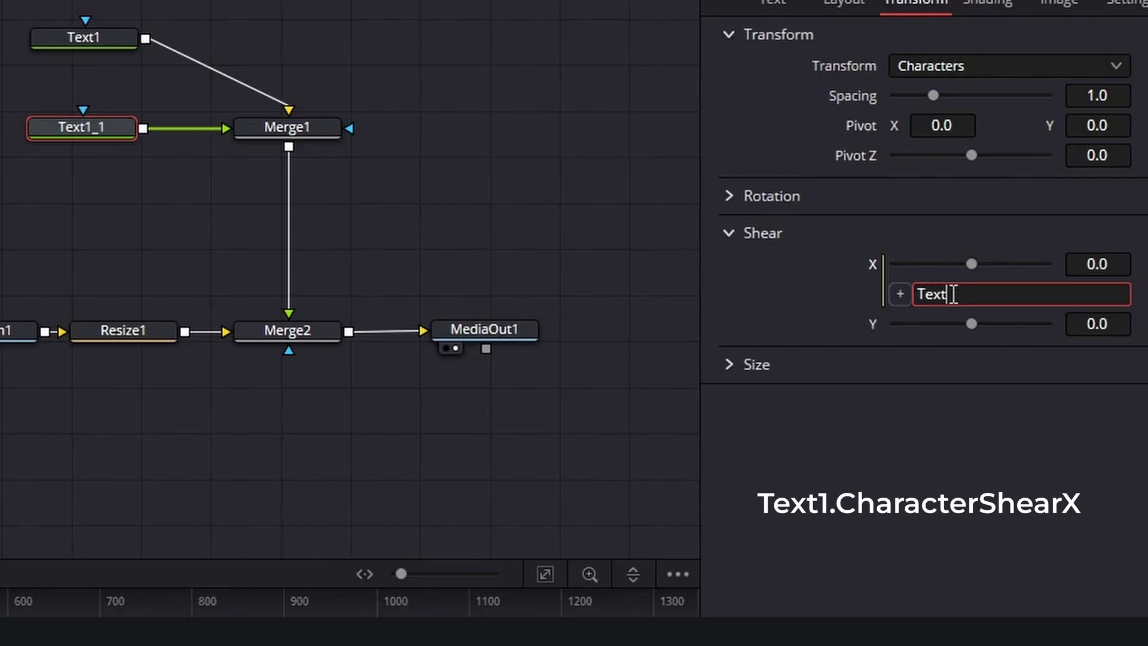
text(1.CharacterShear)
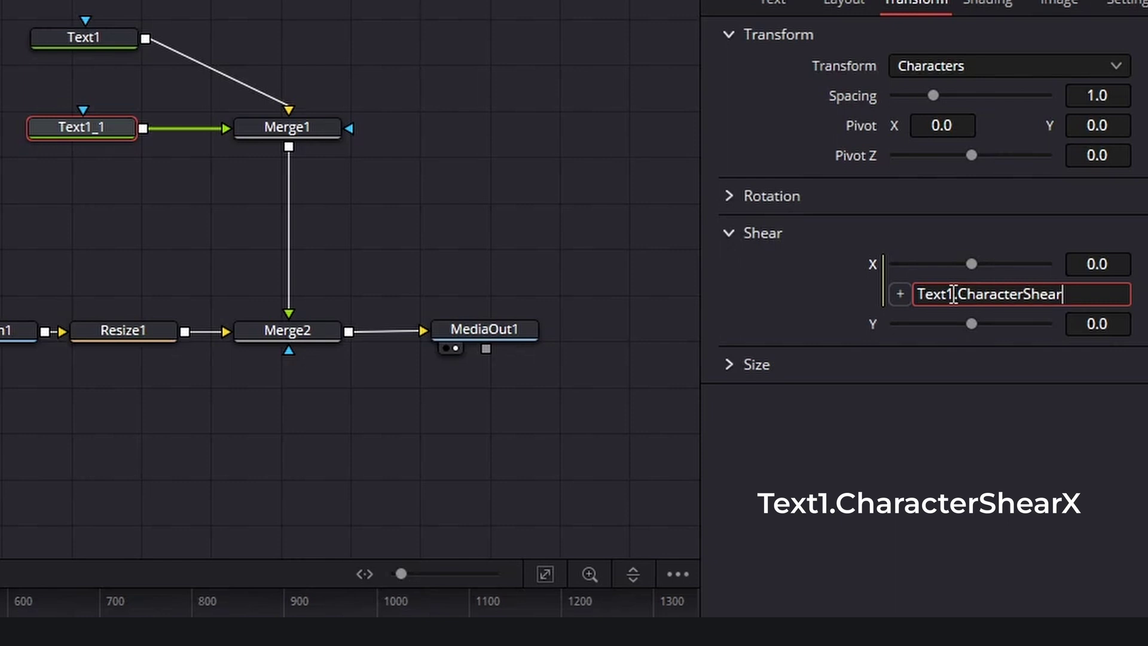
text(X)
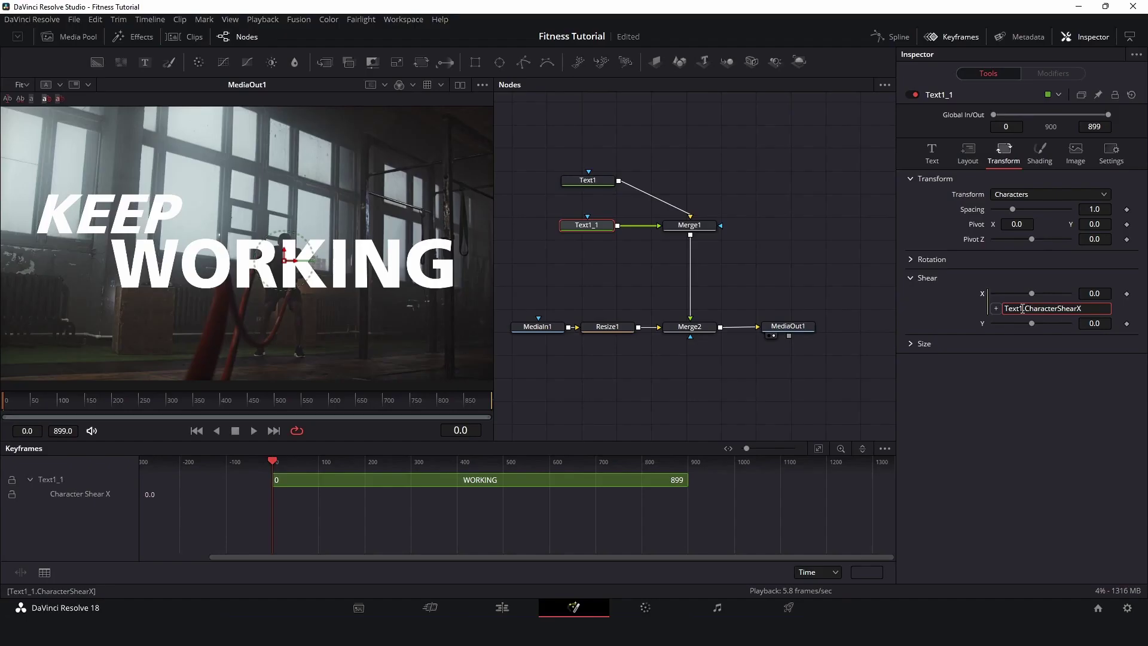
Step: Apply the Shear X expression on the WORKING text and test the link by adjusting KEEP's Shear X, ending at -0.3
key(Return)
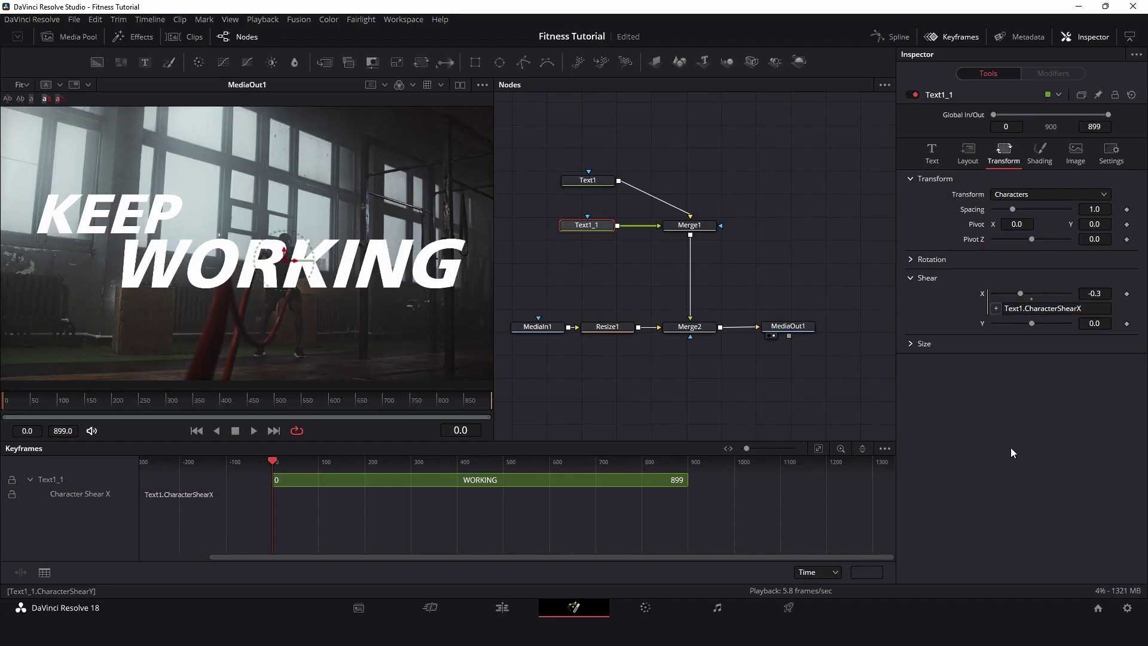
click(588, 181)
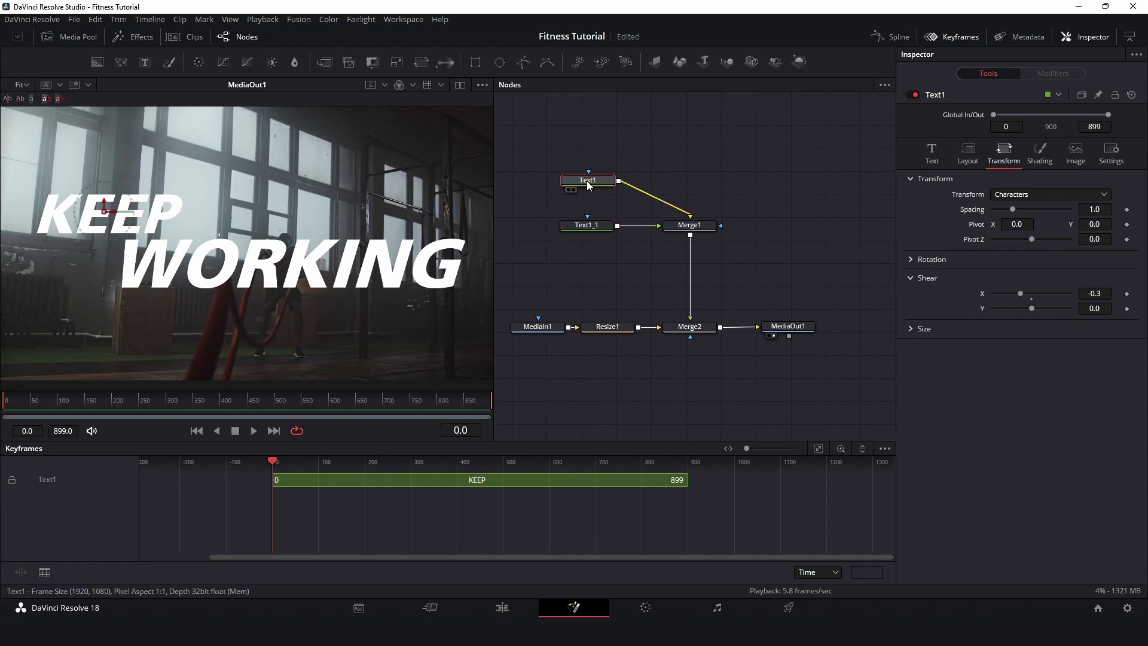
mouse_move(1021, 293)
mouse_down()
mouse_move(1035, 288)
mouse_move(1021, 287)
mouse_up()
drag(1021, 287, 1021, 286)
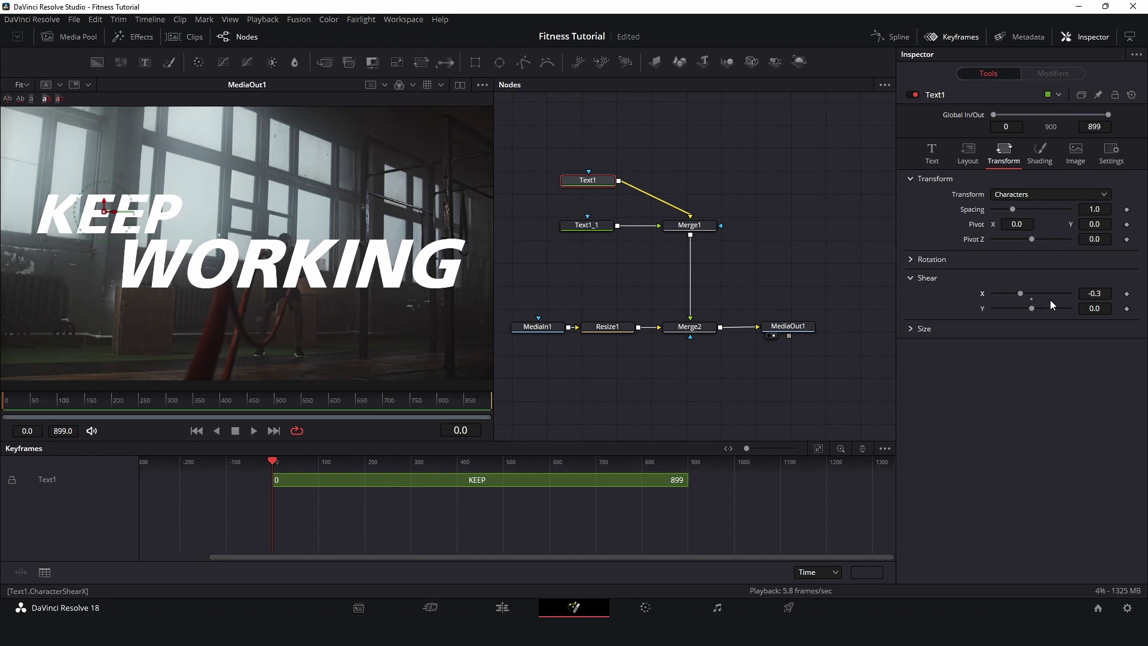
Step: Change the WORKING text's shading from a solid fill to a thin outline with a thickness of 0.0071
click(585, 225)
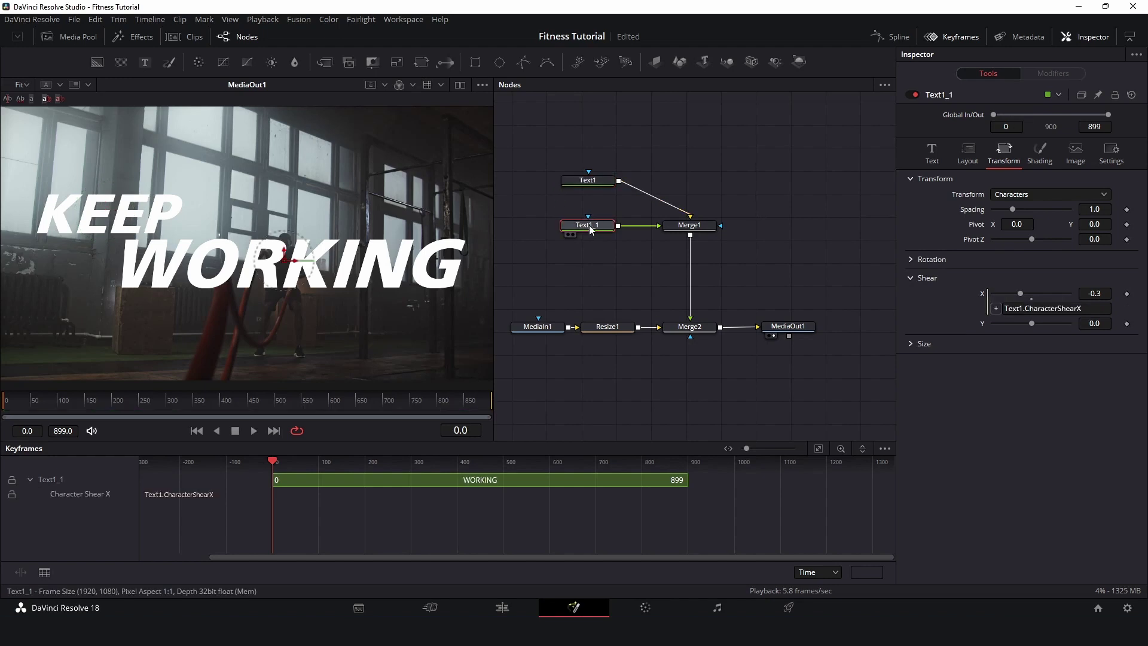
click(1040, 153)
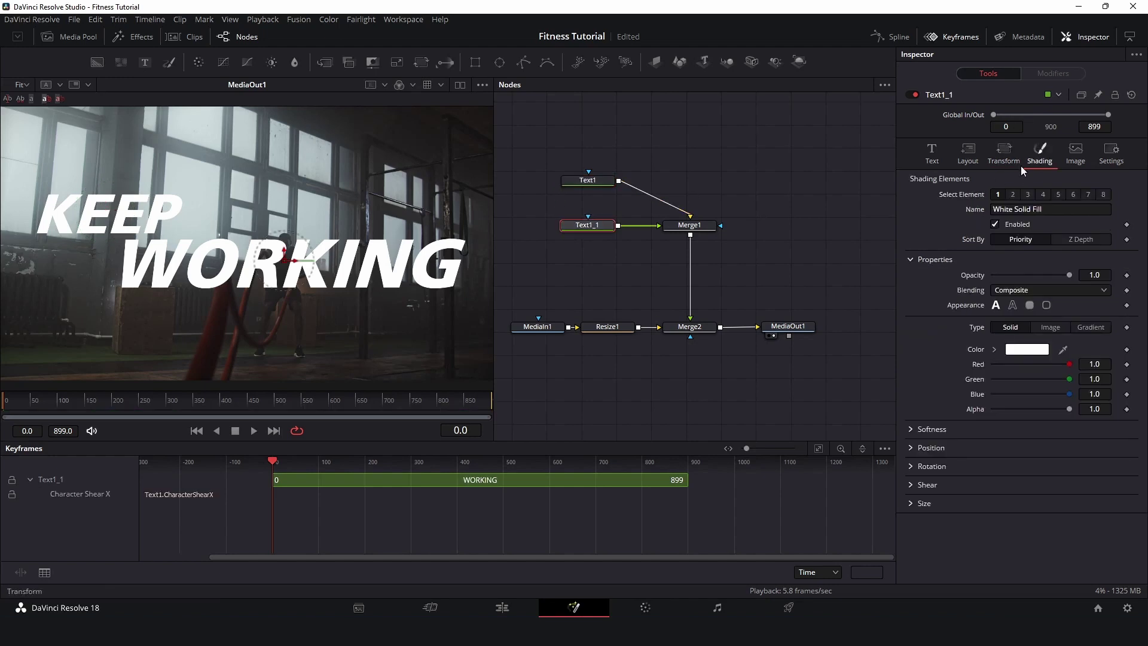
click(1014, 306)
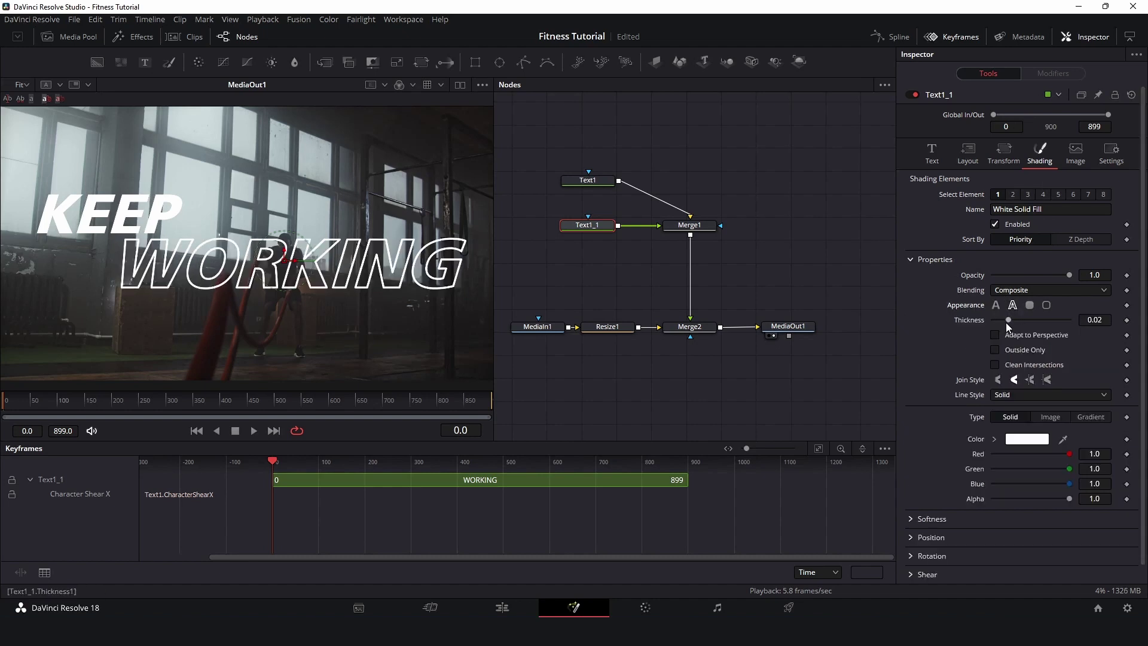
drag(1008, 319, 999, 322)
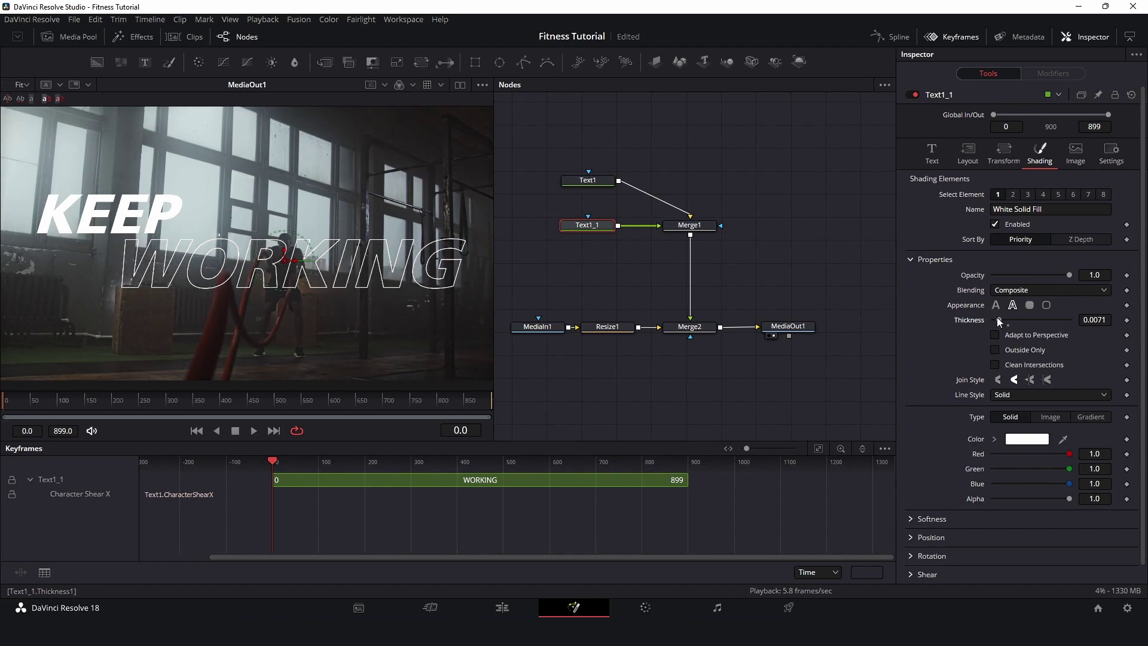
Step: Colour the KEEP text red with the hex value #d12326
click(598, 182)
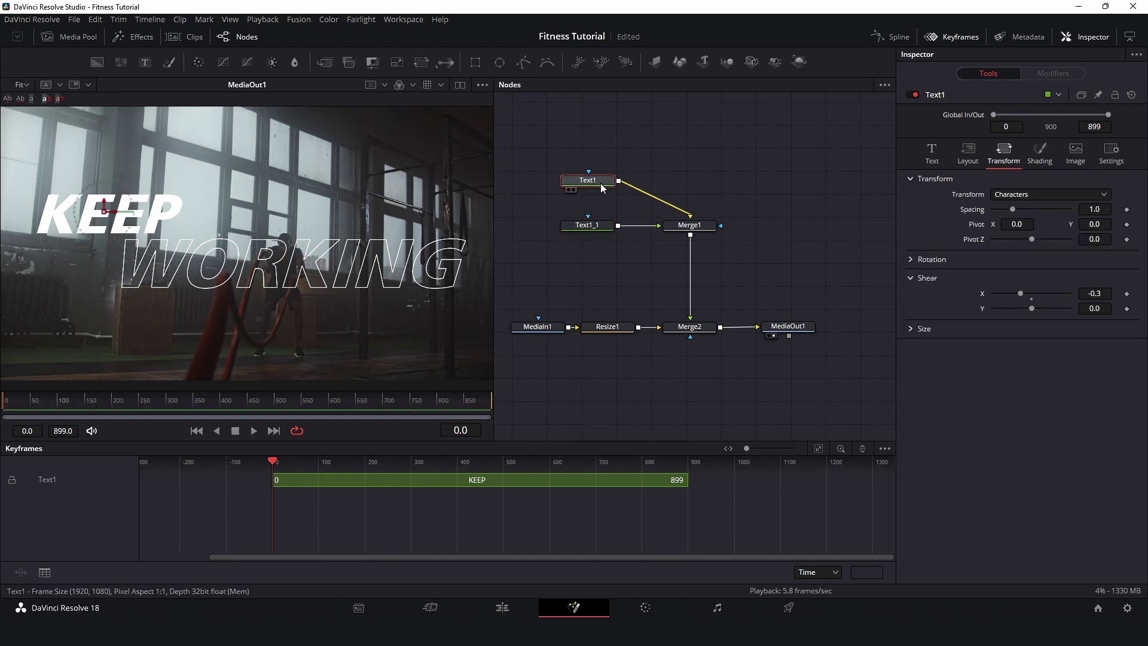
click(932, 152)
click(1012, 314)
drag(562, 244, 544, 269)
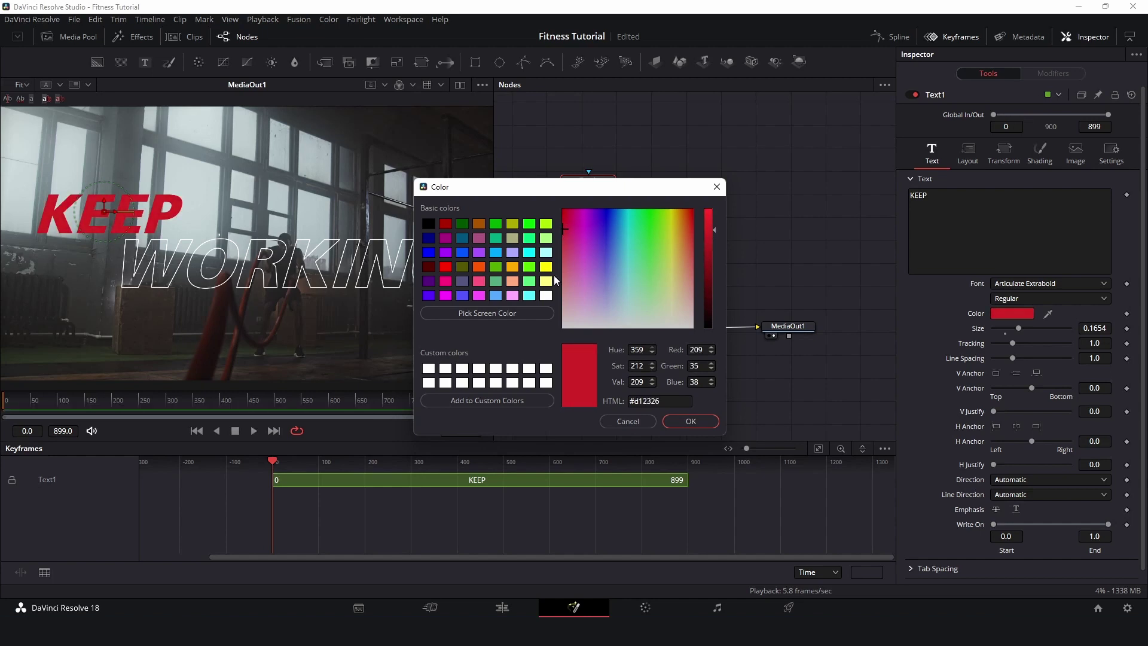
key(Return)
Step: Enlarge the KEEP text to size 0.18115, move it slightly right, and shift the WORKING text slightly left
drag(1019, 328, 1044, 339)
drag(110, 211, 121, 214)
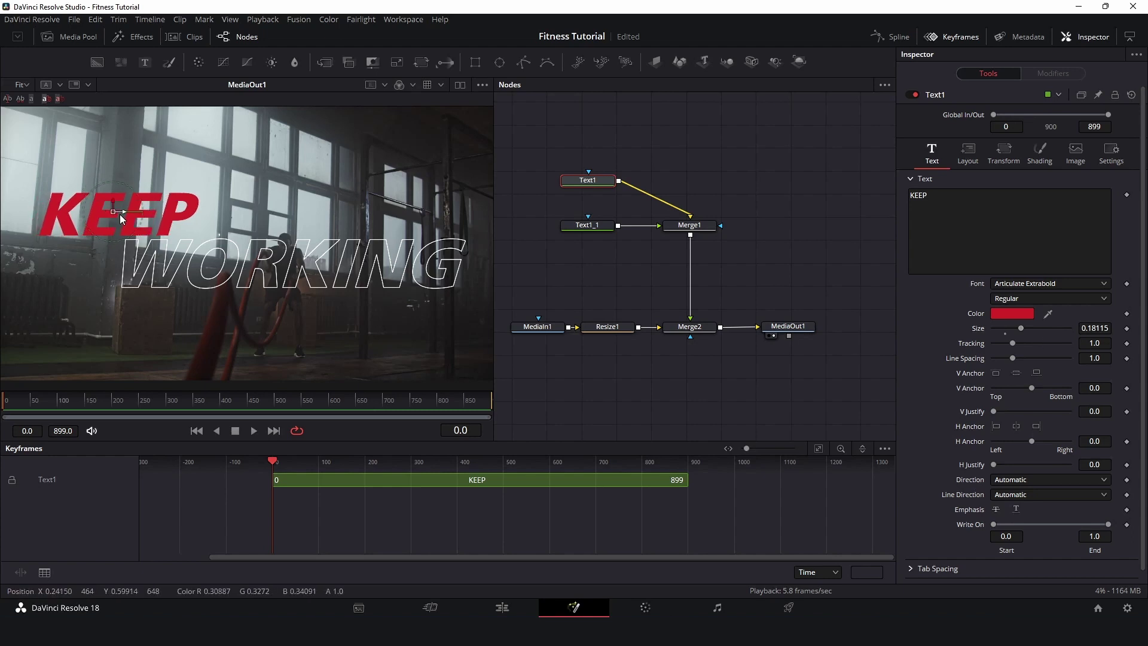
click(581, 230)
drag(295, 261, 287, 258)
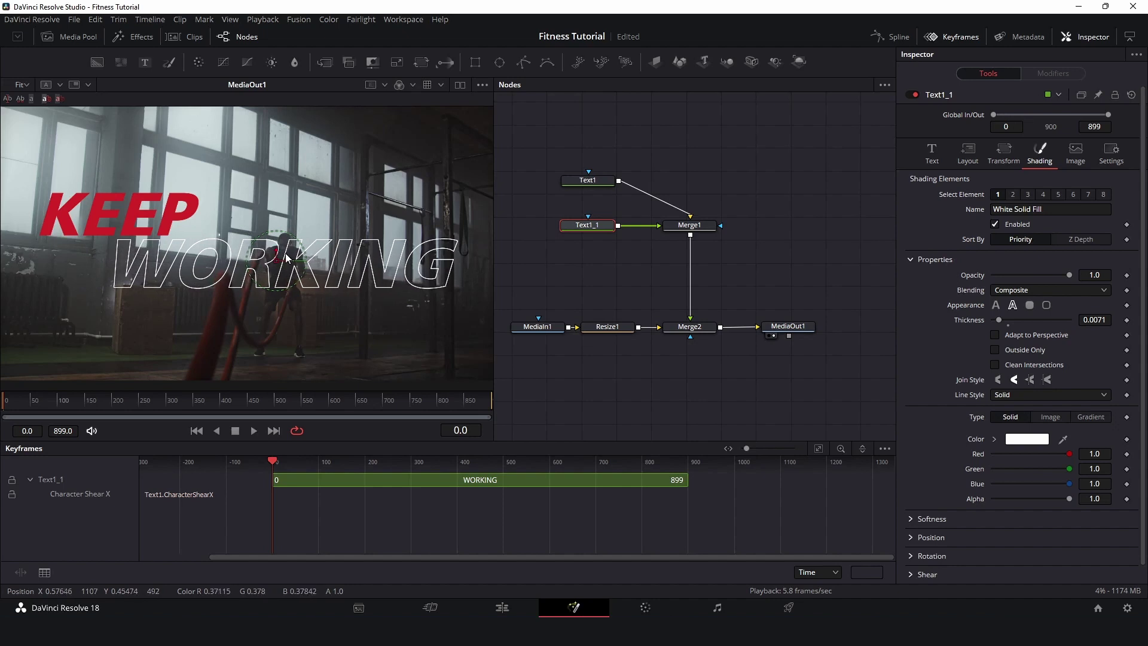
Step: Increase the slant of the KEEP text by setting its character Shear X to -0.364
click(584, 181)
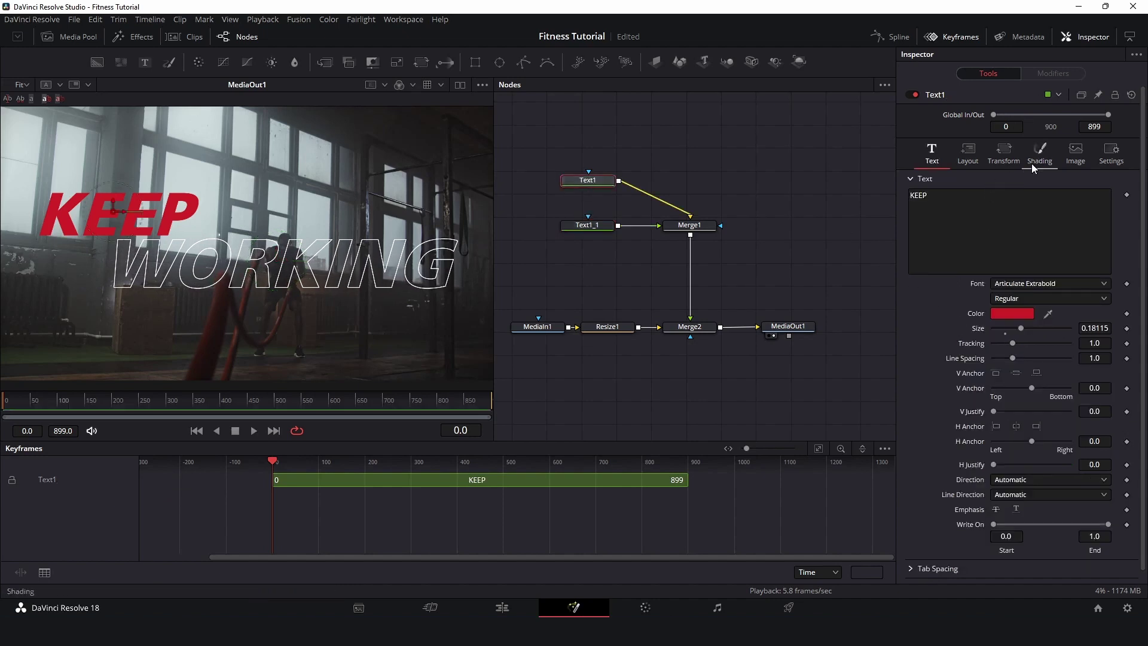
click(1004, 155)
drag(1021, 297, 1017, 297)
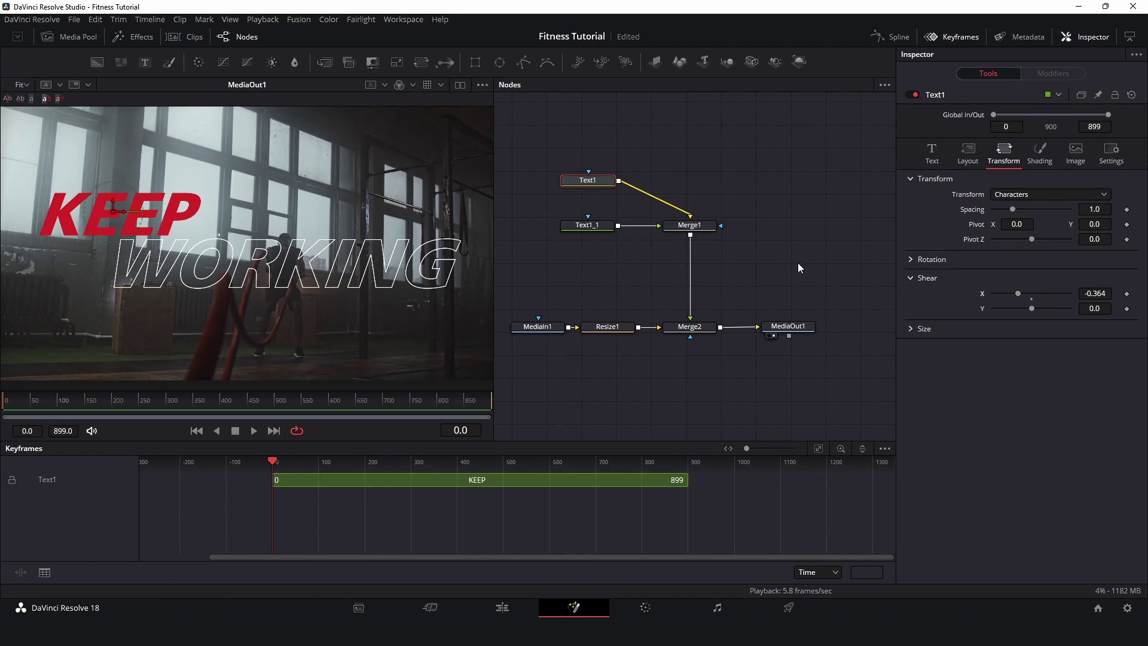
Step: Move both text nodes and their merge node higher in the node graph to make room below them
drag(551, 149, 715, 180)
click(715, 179)
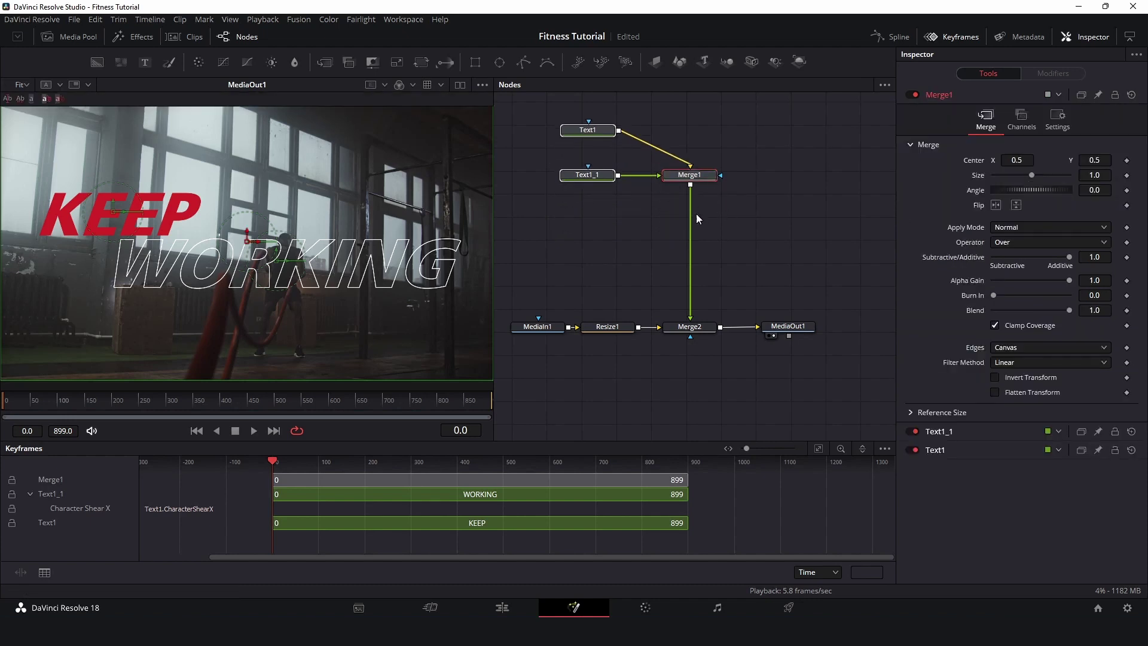
click(729, 234)
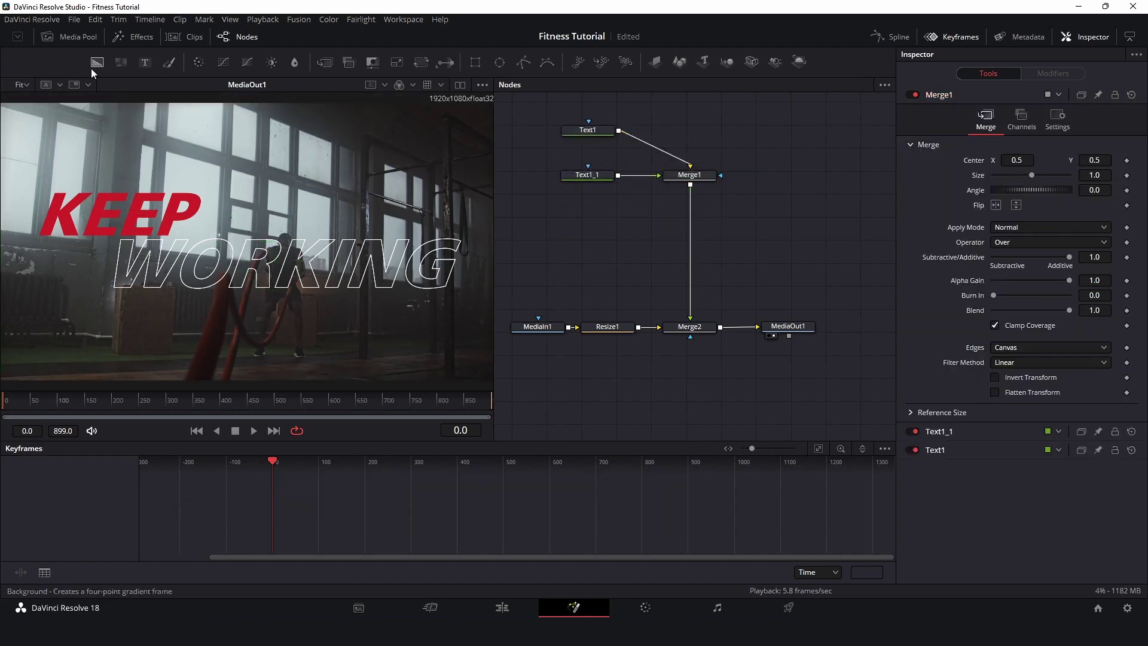
Step: Add a Background node masked by an ellipse, placed at about X 0.504, Y 0.662 and shrunk to about 0.011 wide and high
drag(97, 64, 591, 238)
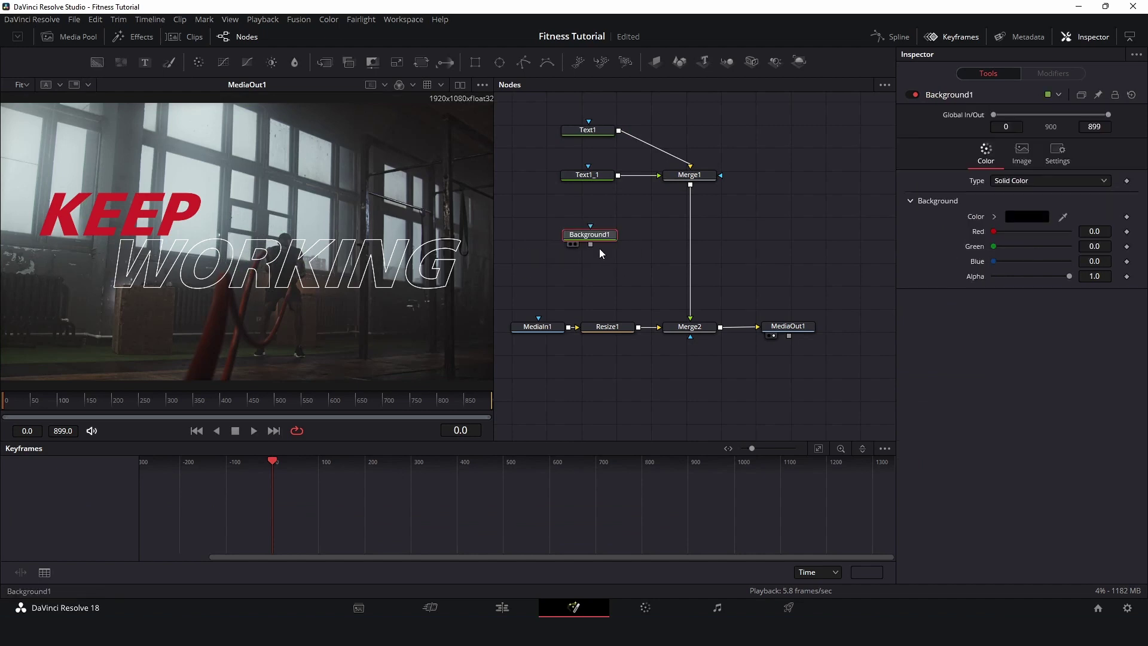
click(498, 65)
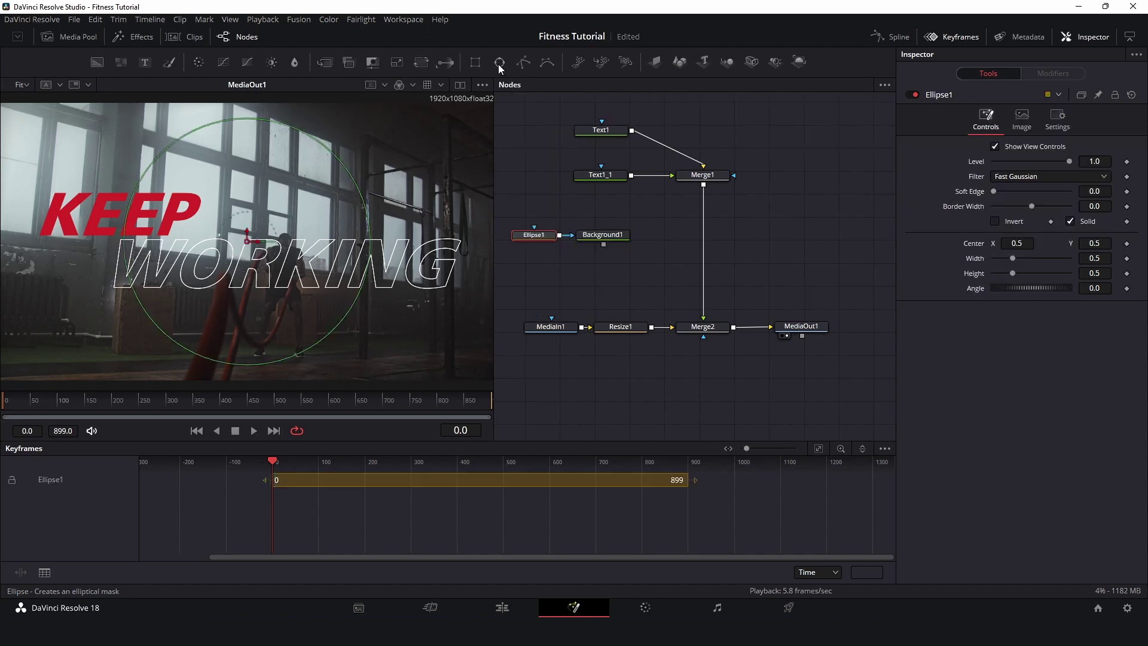
drag(338, 324, 252, 201)
scroll(264, 227, up, 5)
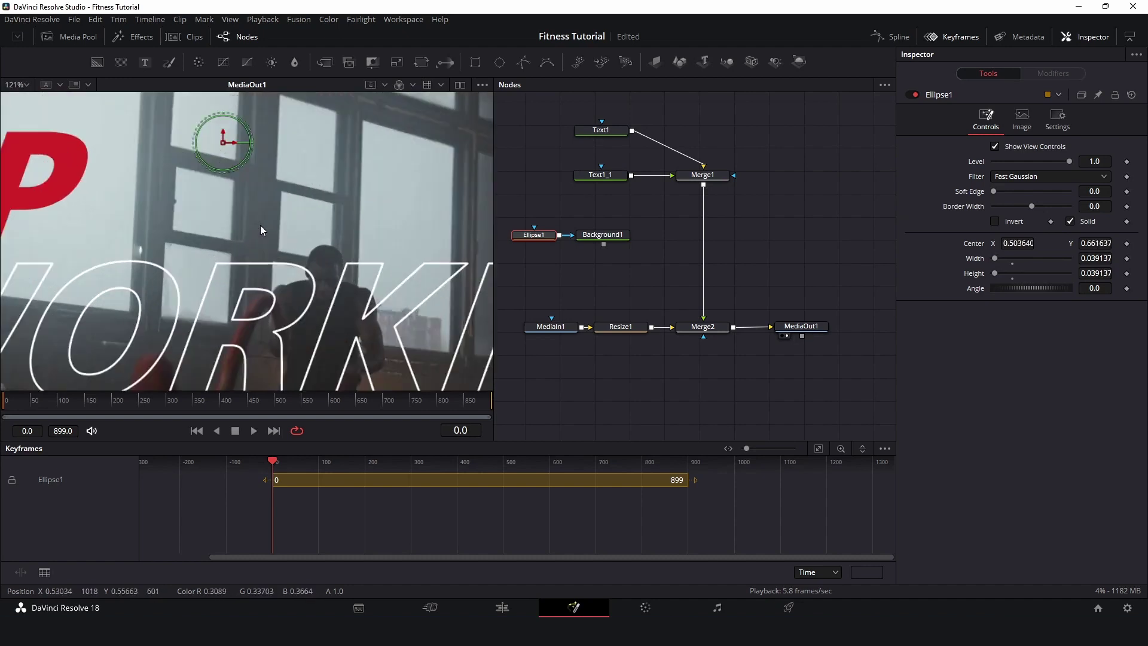
scroll(287, 245, up, 3)
drag(311, 288, 292, 277)
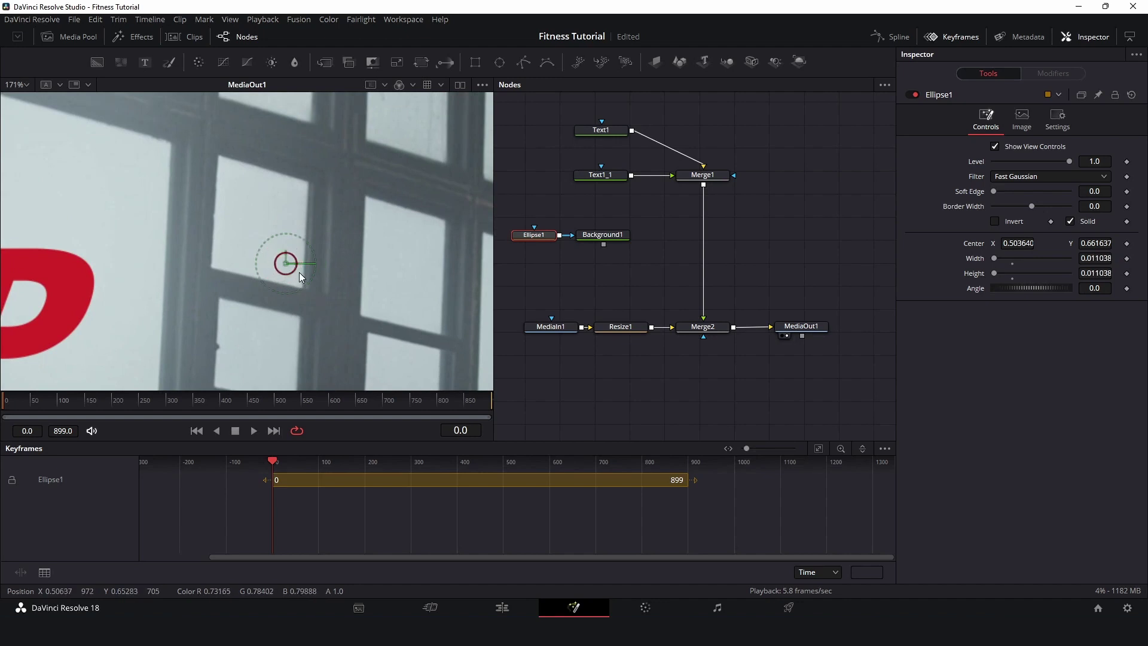
Step: Sample the red of the KEEP text as the background colour and merge the background with the output of the text merge
click(600, 234)
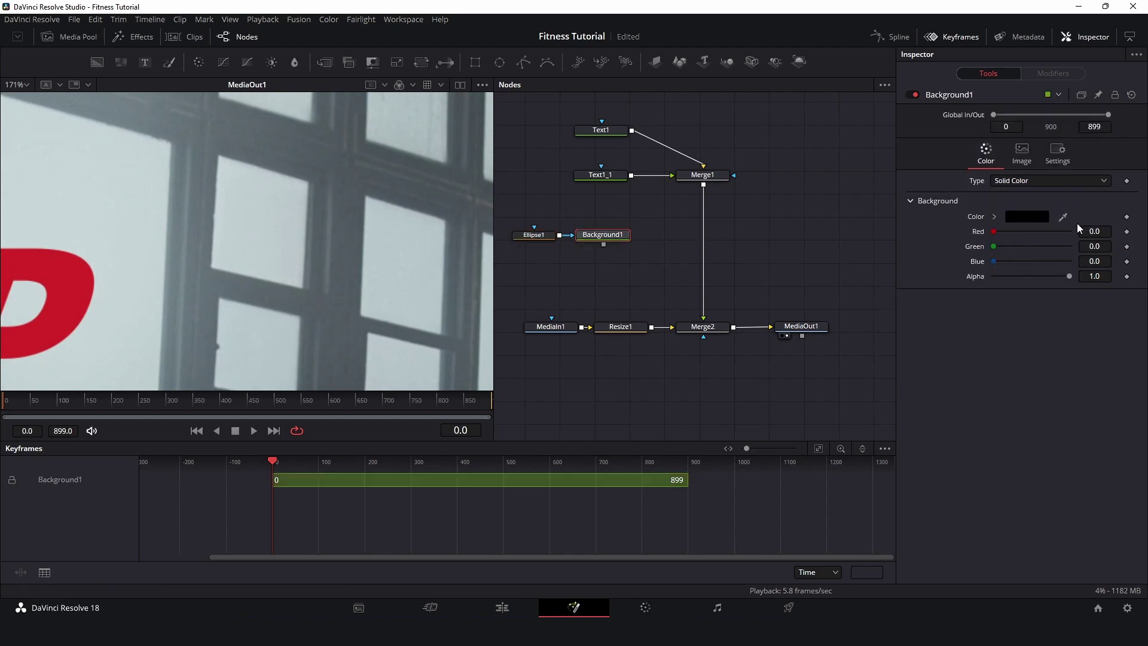
drag(1063, 217, 64, 285)
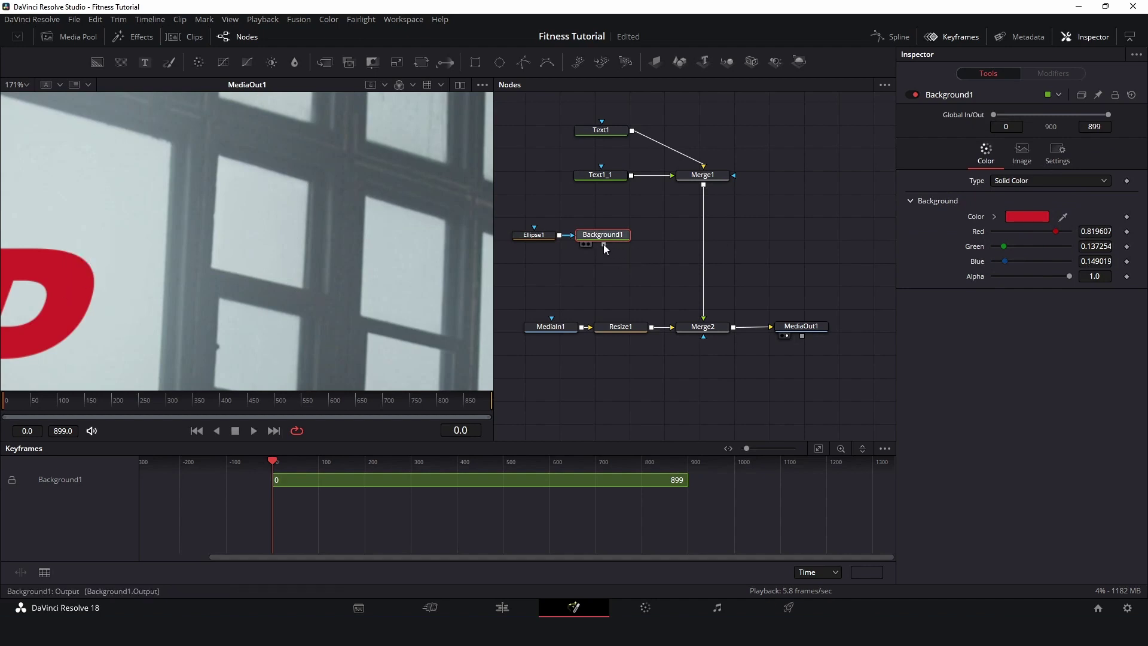
drag(604, 244, 703, 185)
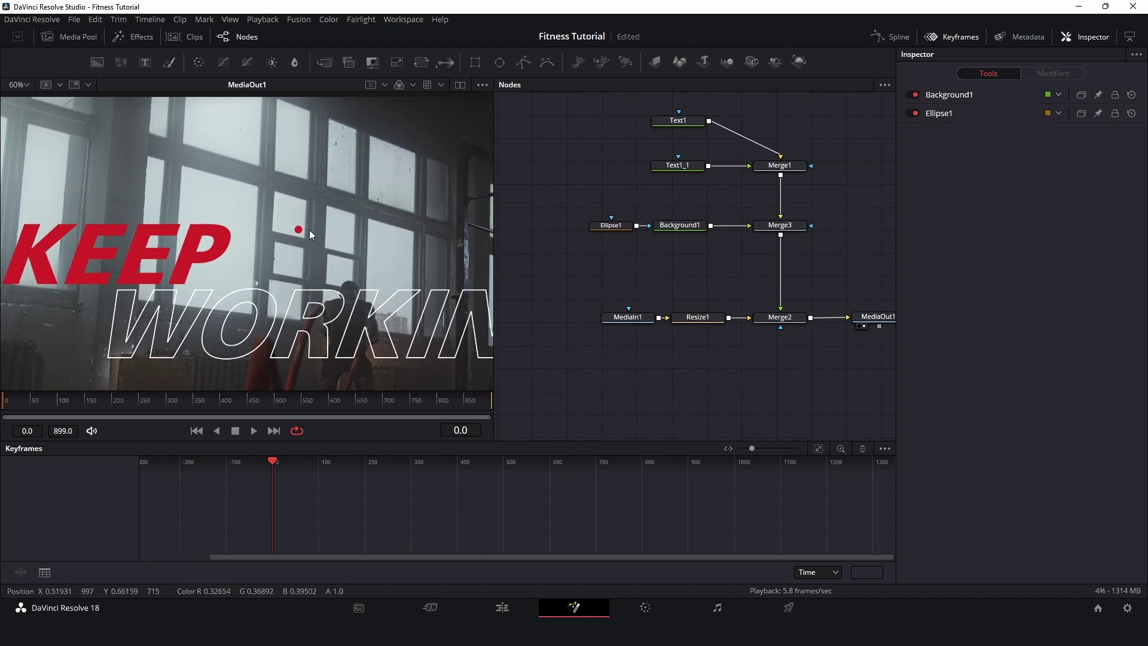
Step: Shift the ellipse and background nodes left in the node graph and insert a Duplicate node after the background
drag(677, 237, 618, 228)
click(600, 197)
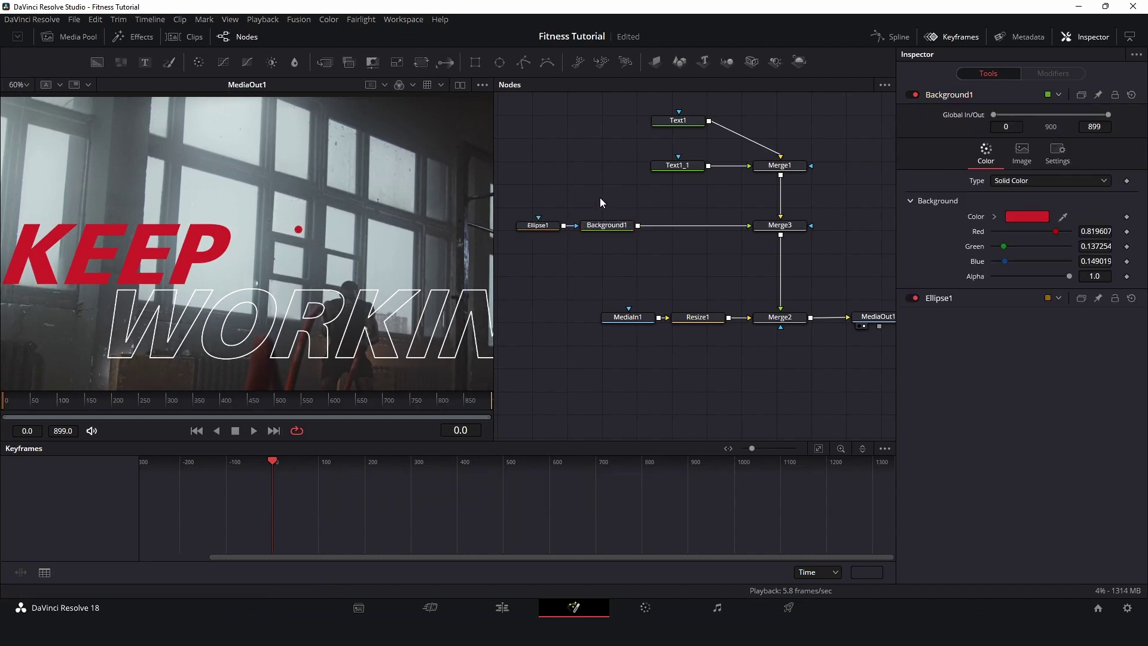
click(615, 230)
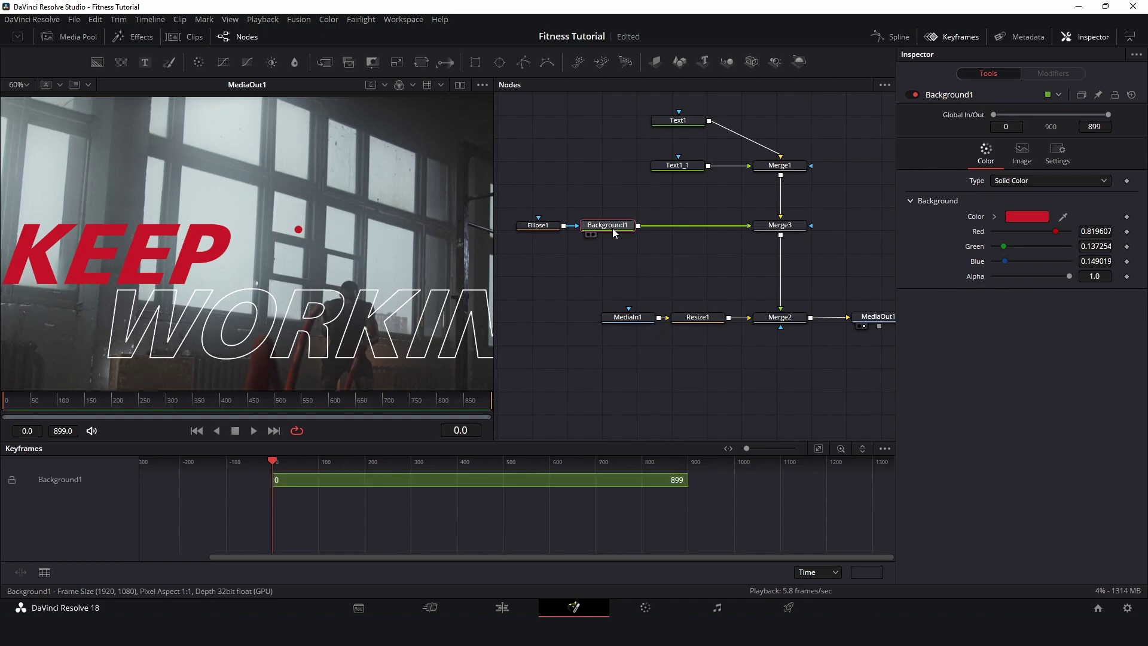
key(shift+space)
text(du)
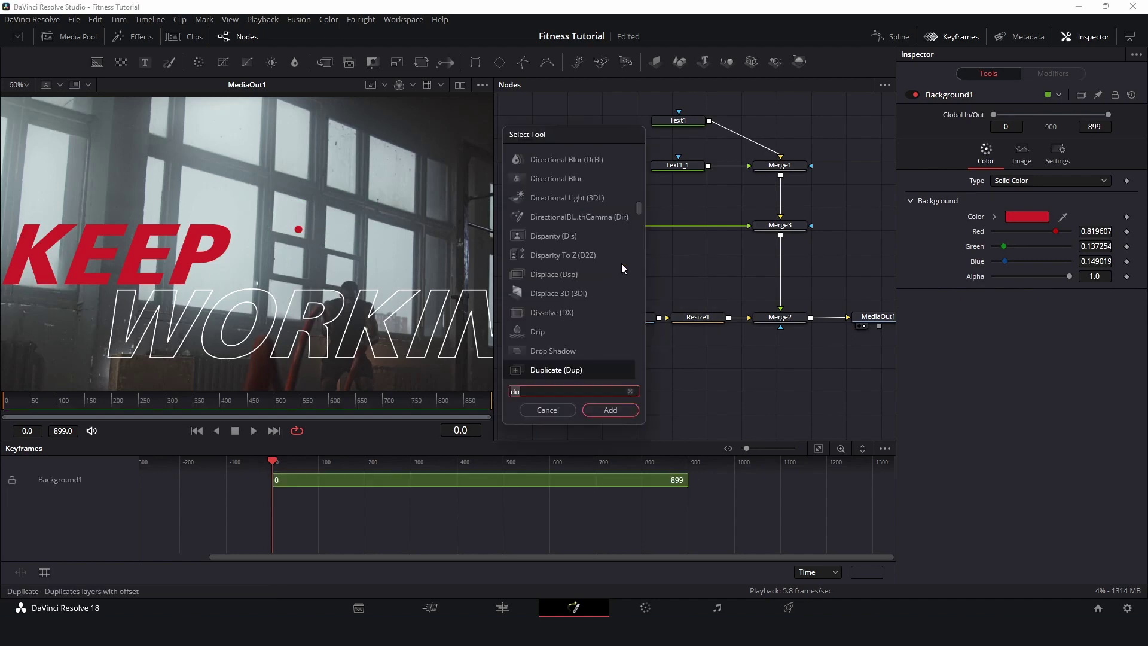
text(p)
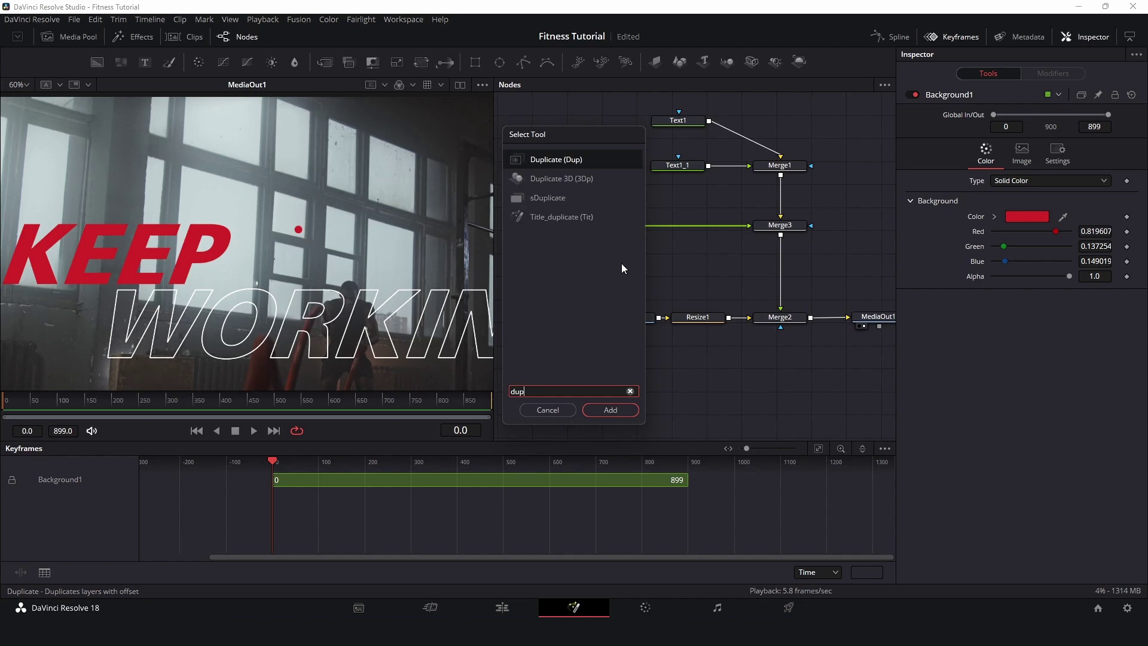
key(Return)
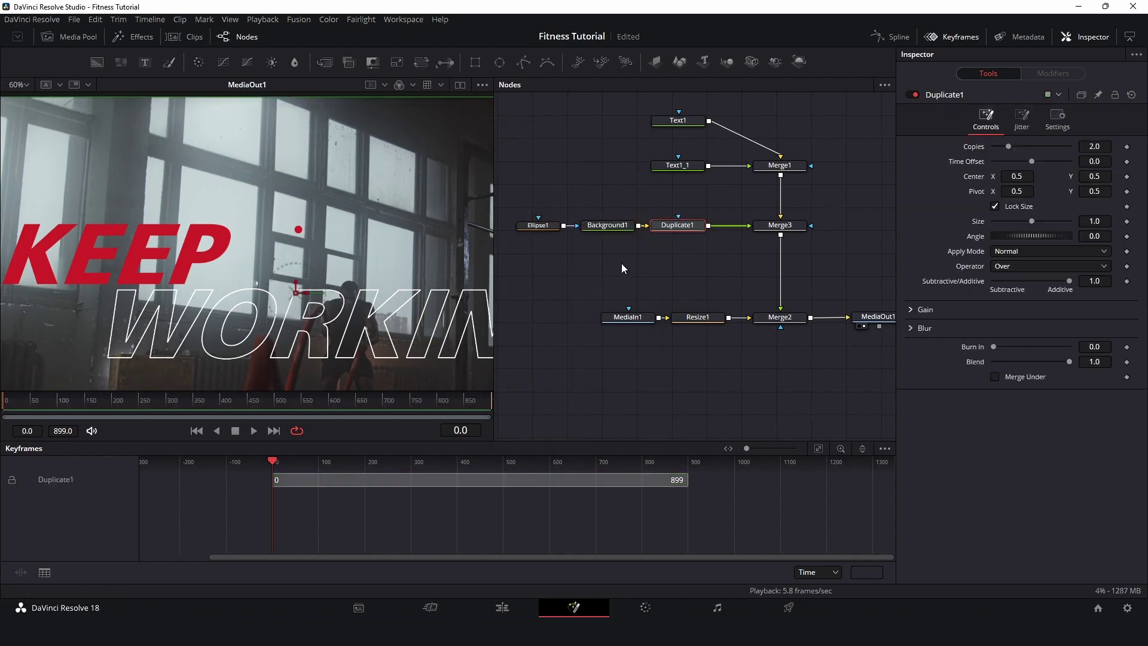
Step: Set the Duplicate node to 6 copies and its Center X to 0.53 to form a horizontal row of dots
click(1101, 146)
text(6)
key(Tab)
drag(1011, 178, 1025, 178)
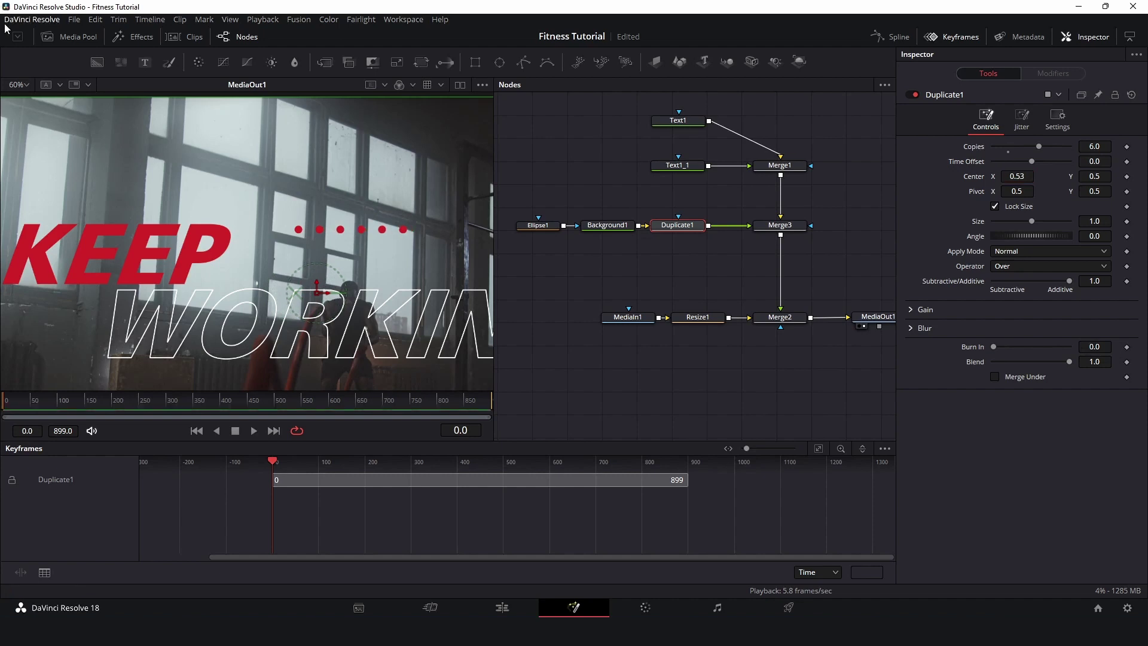
Step: Move the ellipse mask to about X 0.757, Y 0.655 so the dot row sits above the right end of WORKING
click(25, 88)
click(24, 106)
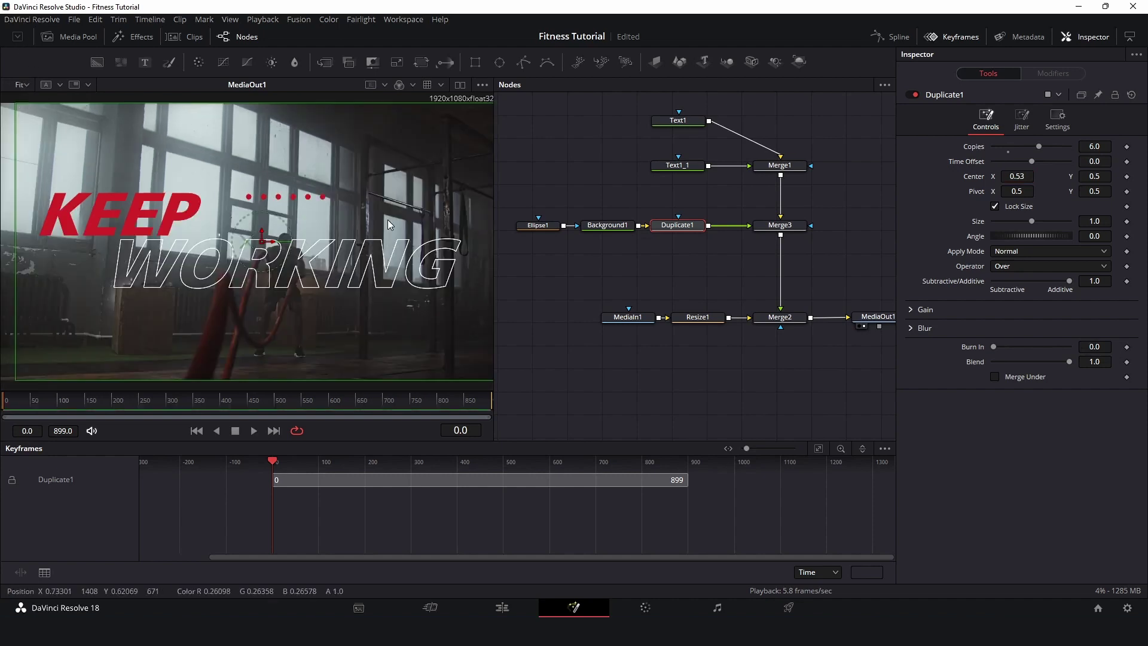
click(537, 226)
drag(251, 198, 379, 216)
click(591, 278)
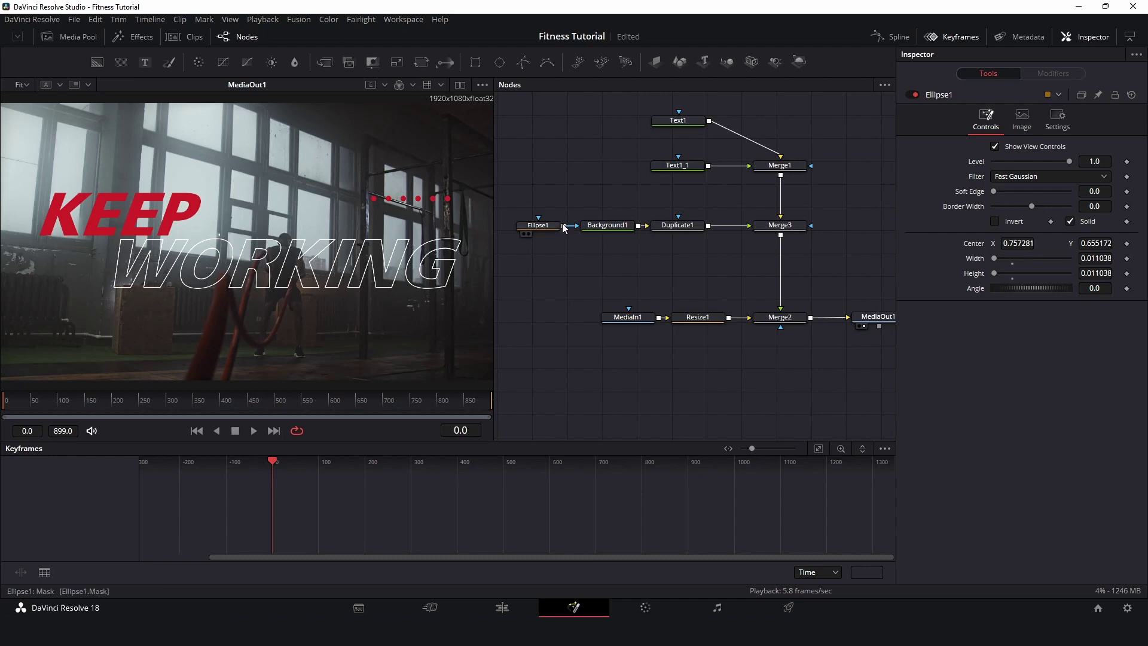
Step: Shift the dot nodes left, add a second Duplicate after the first, and set its Center to X 0.531, Y 0.443
drag(520, 206, 627, 231)
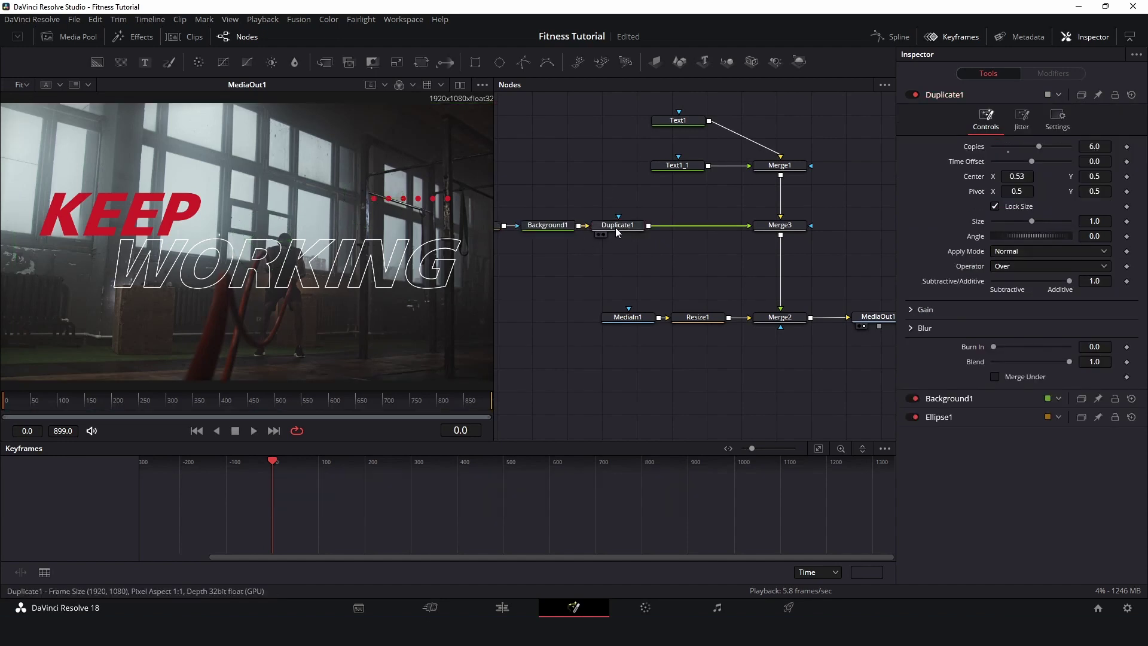
click(615, 228)
key(shift+space)
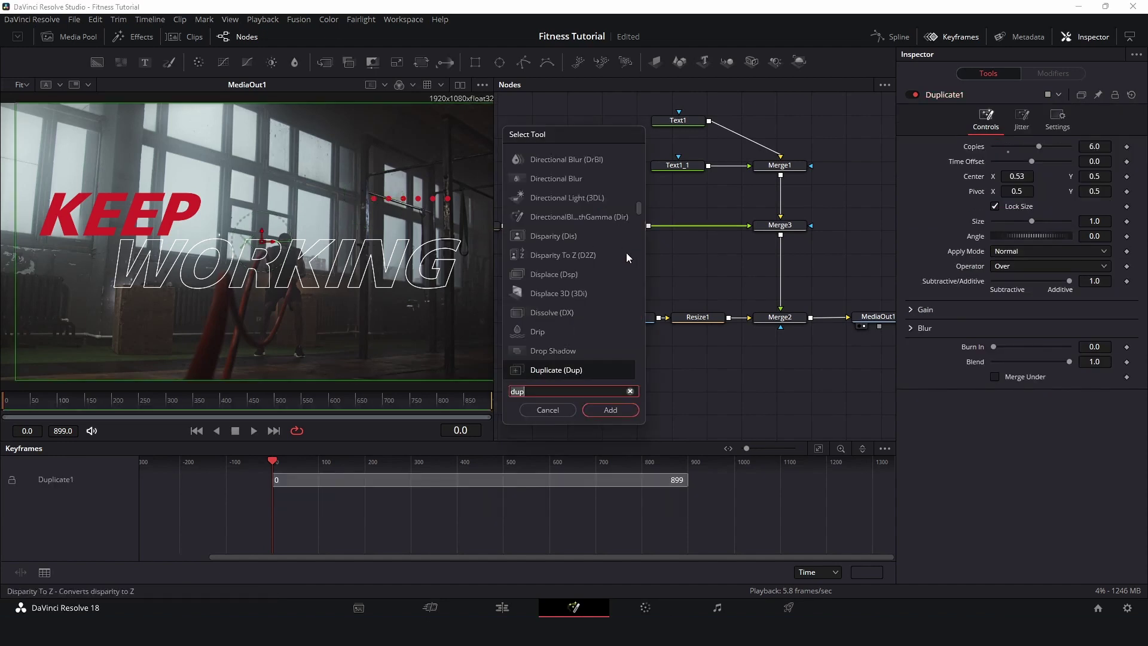
click(608, 406)
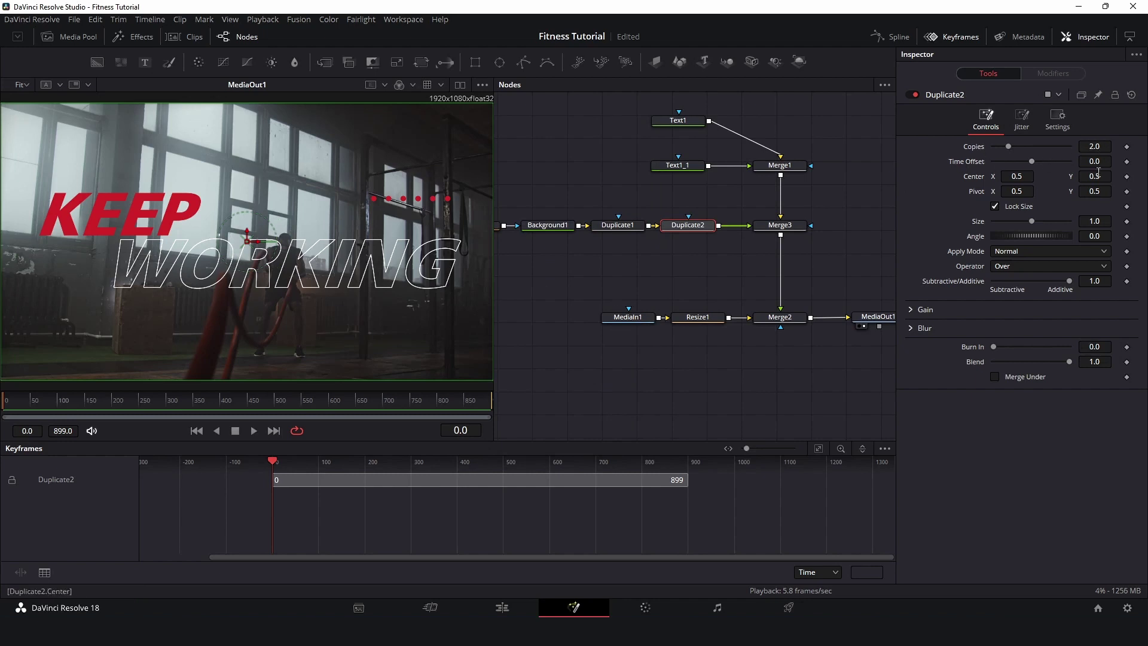
drag(1106, 178, 1085, 177)
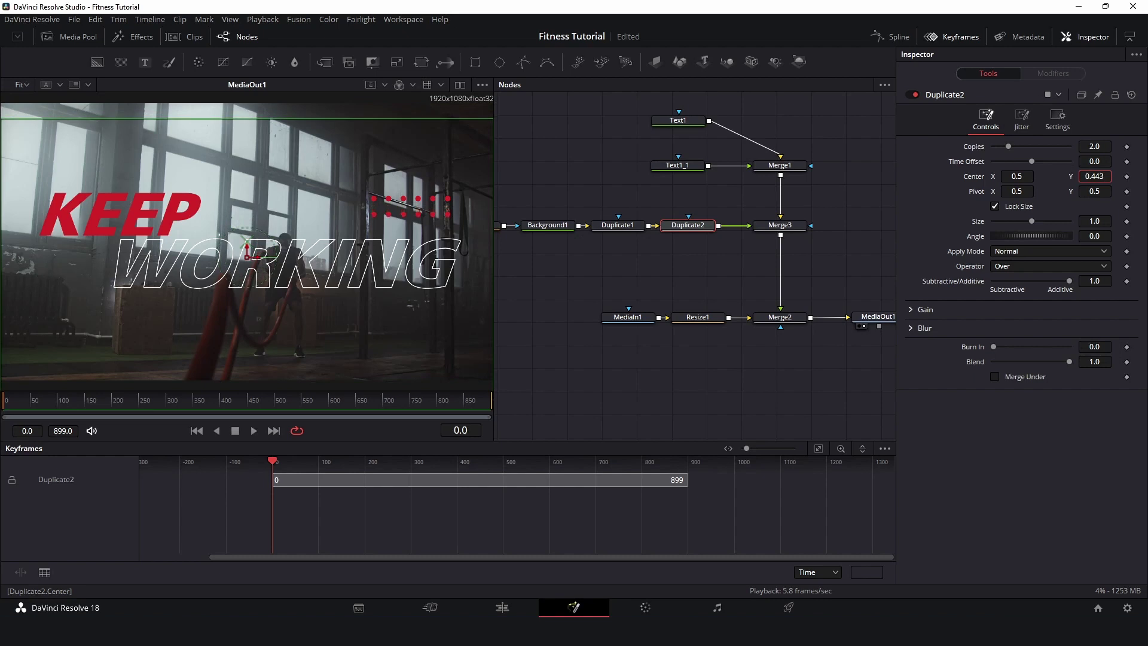
drag(1013, 176, 1028, 177)
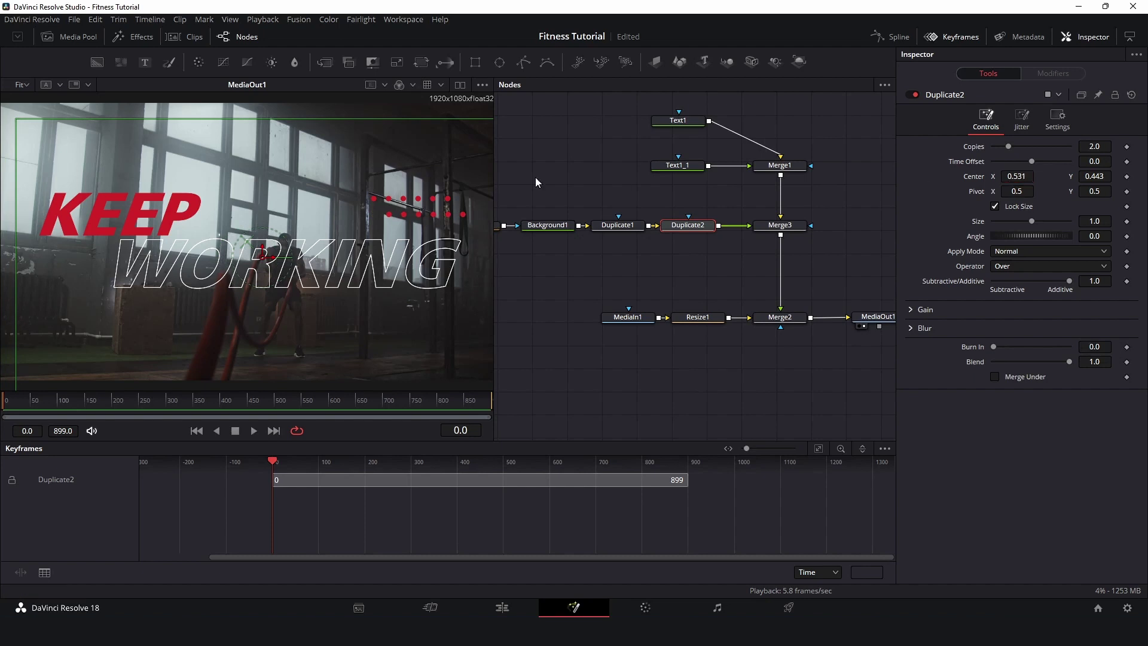
Step: Move the red dots' ellipse mask slightly left to about X 0.746, Y 0.655
click(630, 178)
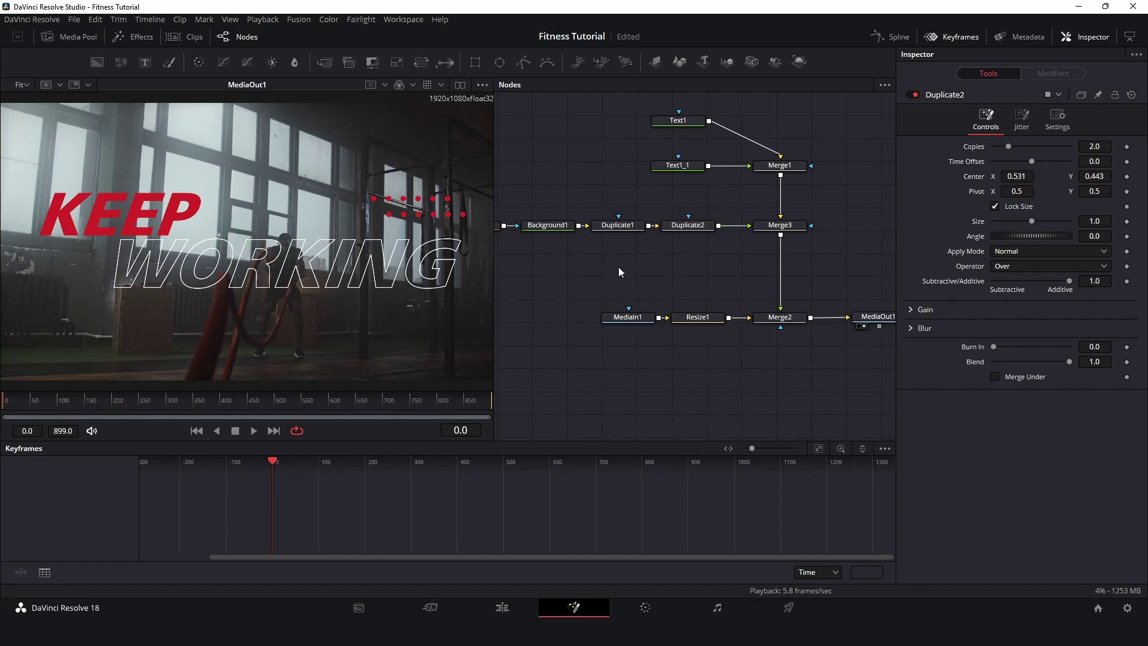
drag(615, 267, 673, 257)
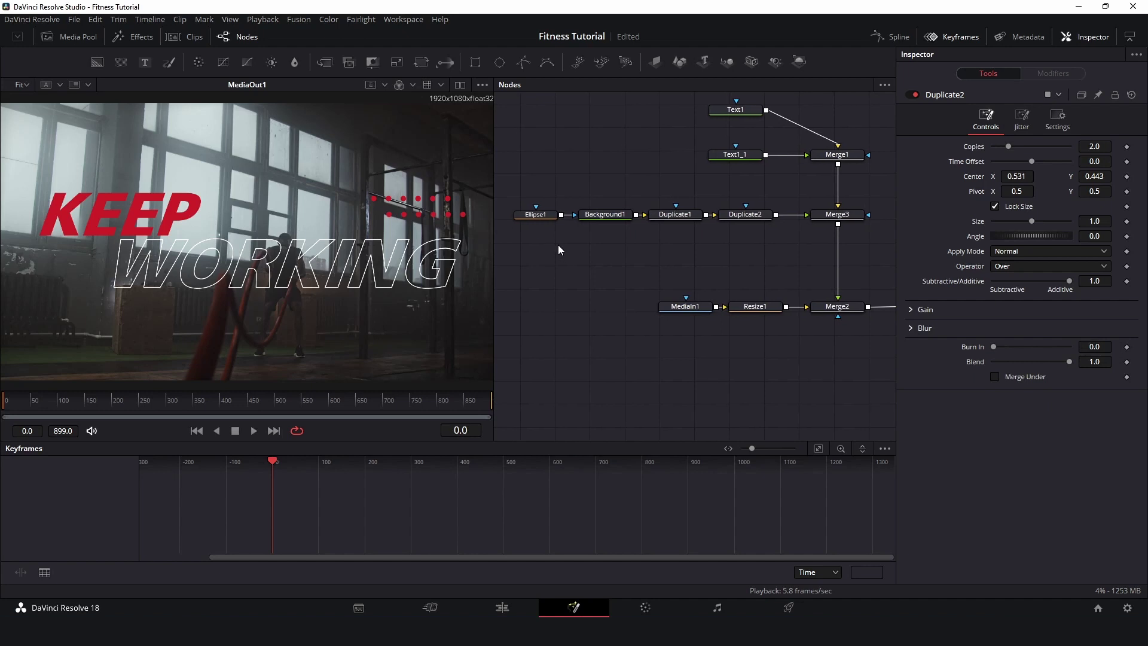
click(537, 214)
drag(384, 200, 379, 199)
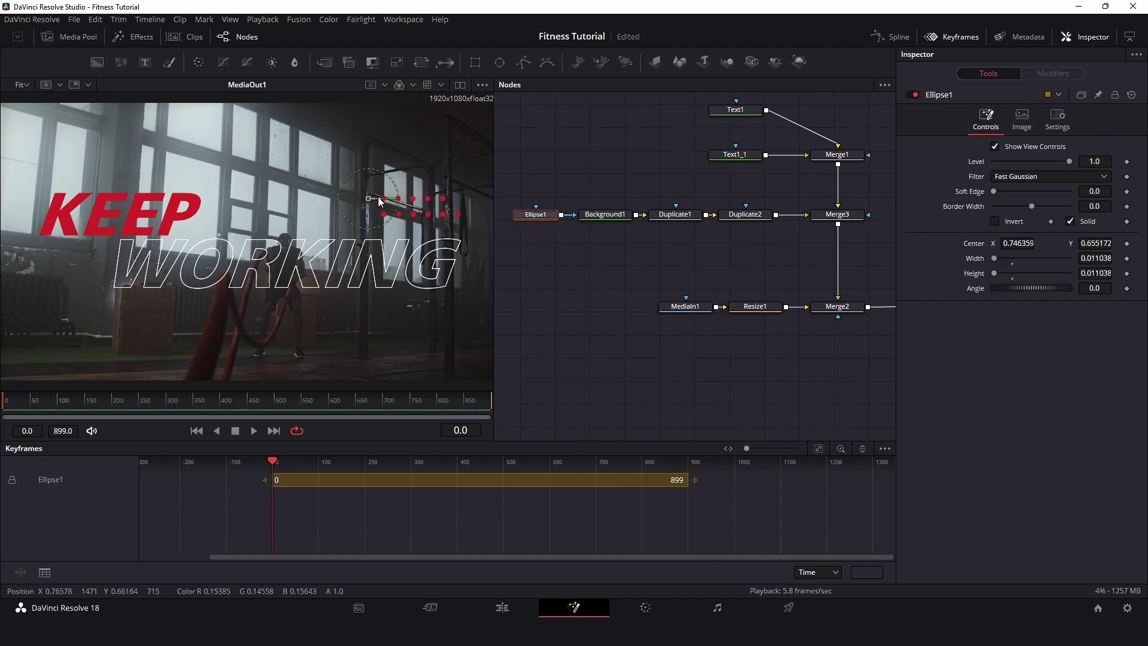
click(555, 271)
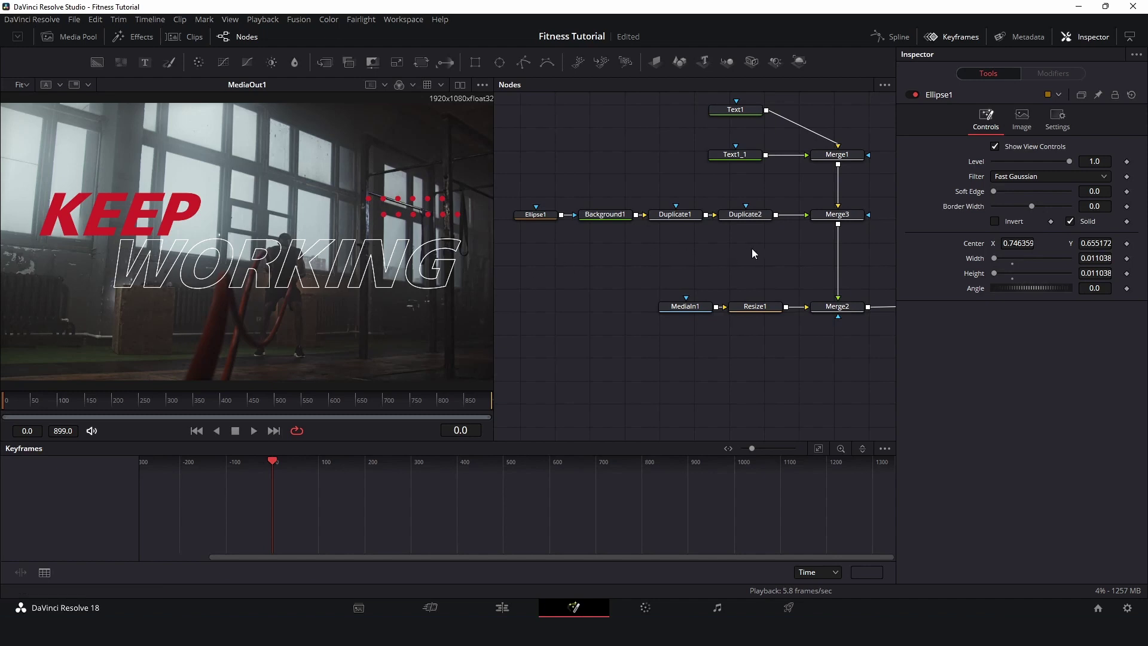
Step: Duplicate the ellipse, background and two Duplicate nodes below the originals and merge the copy in after Merge3
drag(768, 240, 515, 196)
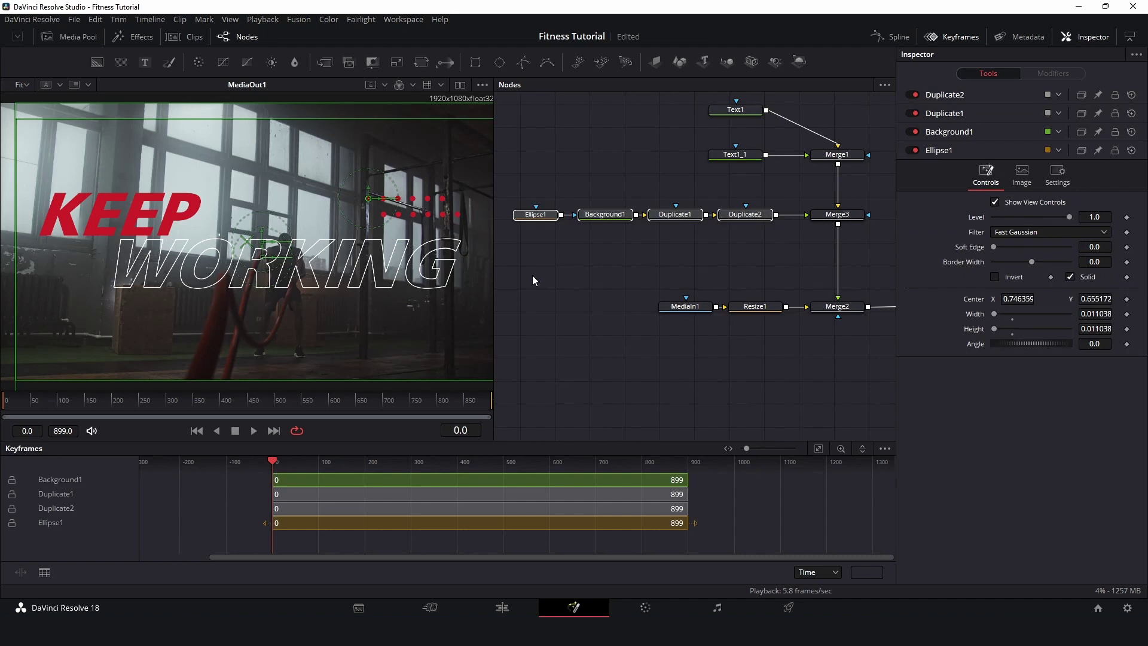
click(533, 279)
key(ctrl+v)
drag(645, 285, 838, 224)
Step: Move the copied ellipse mask to about X 0.083, Y 0.235 so its dots sit in the frame's lower-left area
click(534, 259)
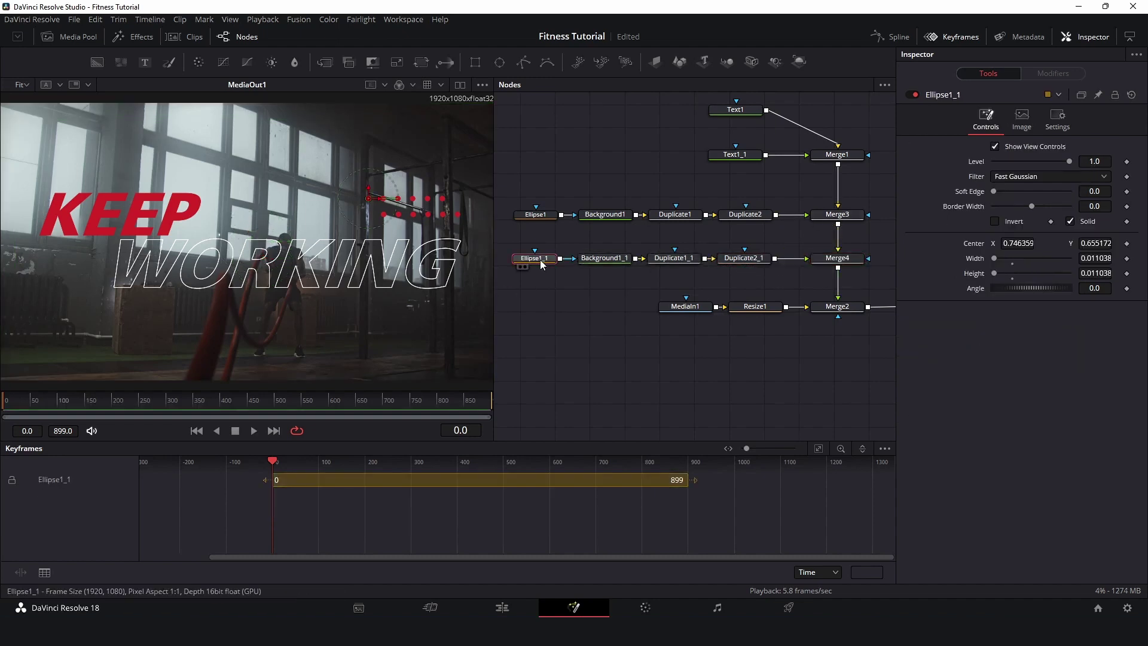
drag(377, 204, 31, 305)
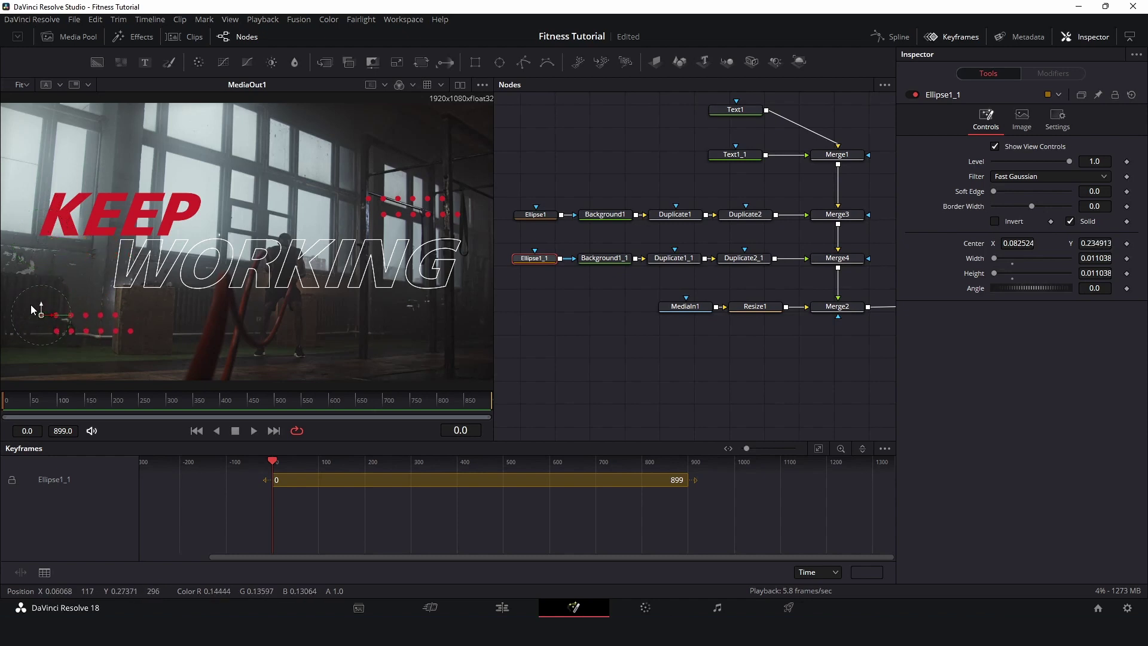
click(589, 301)
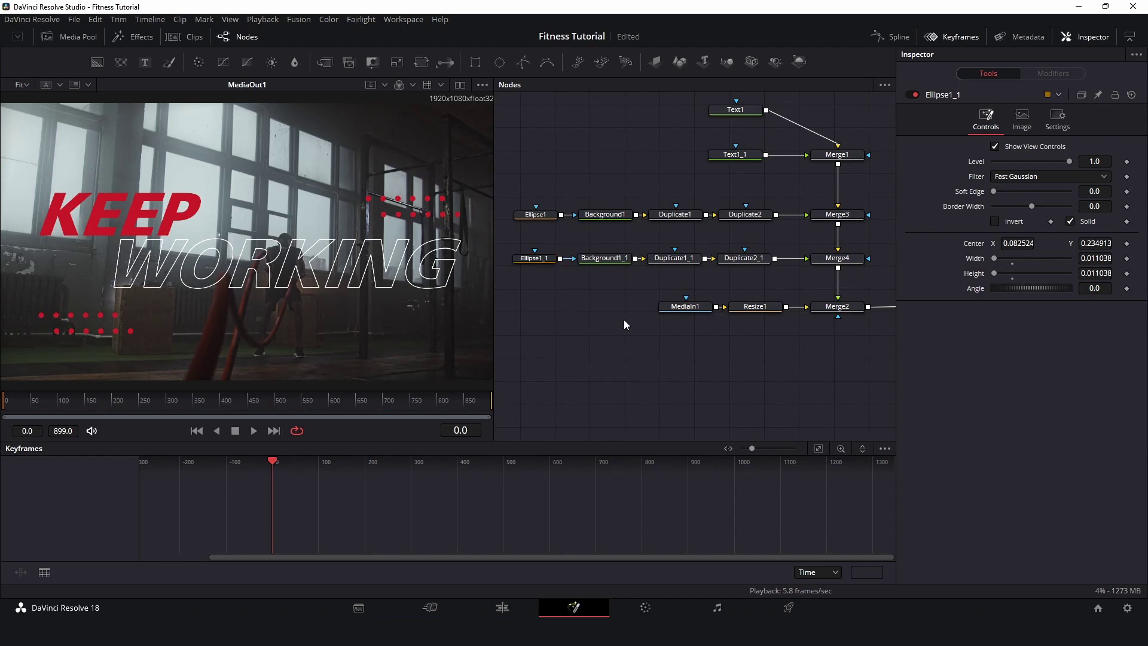
Step: Change the copied dots' background color to white (#ffffff)
click(613, 258)
click(1035, 216)
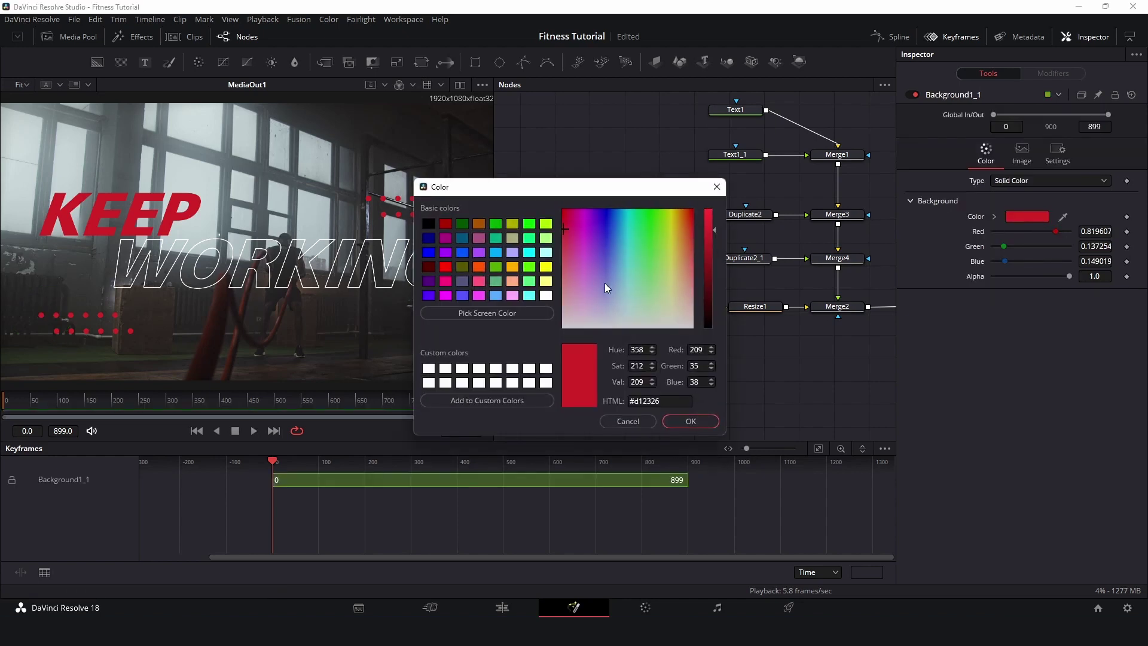
drag(605, 282, 563, 327)
drag(712, 232, 712, 208)
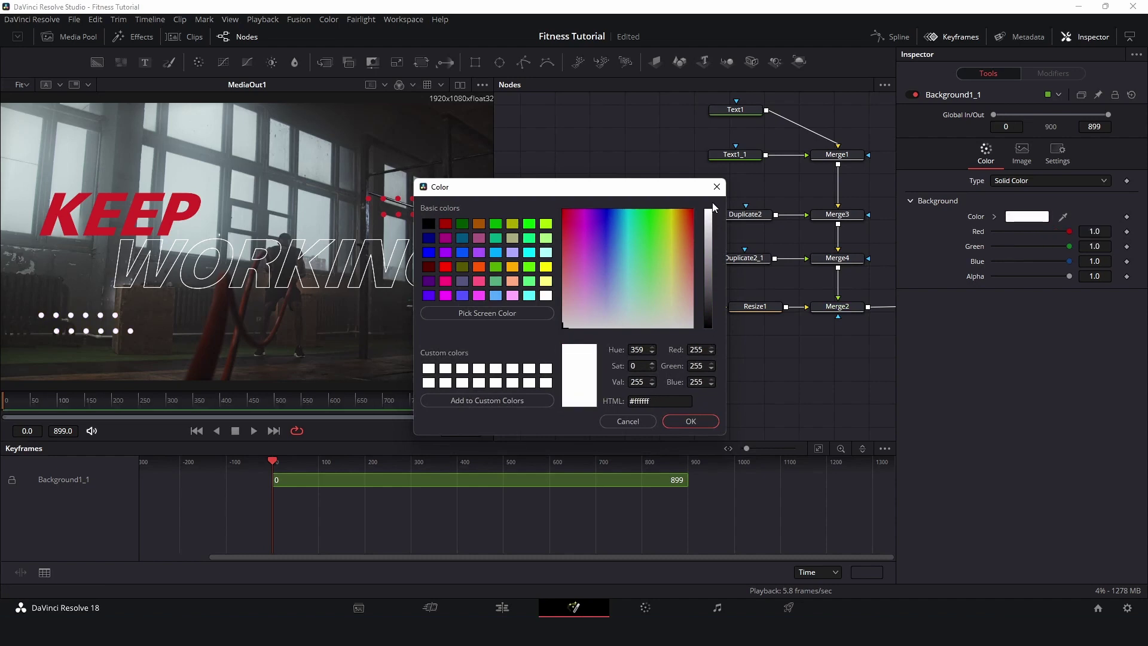
click(691, 421)
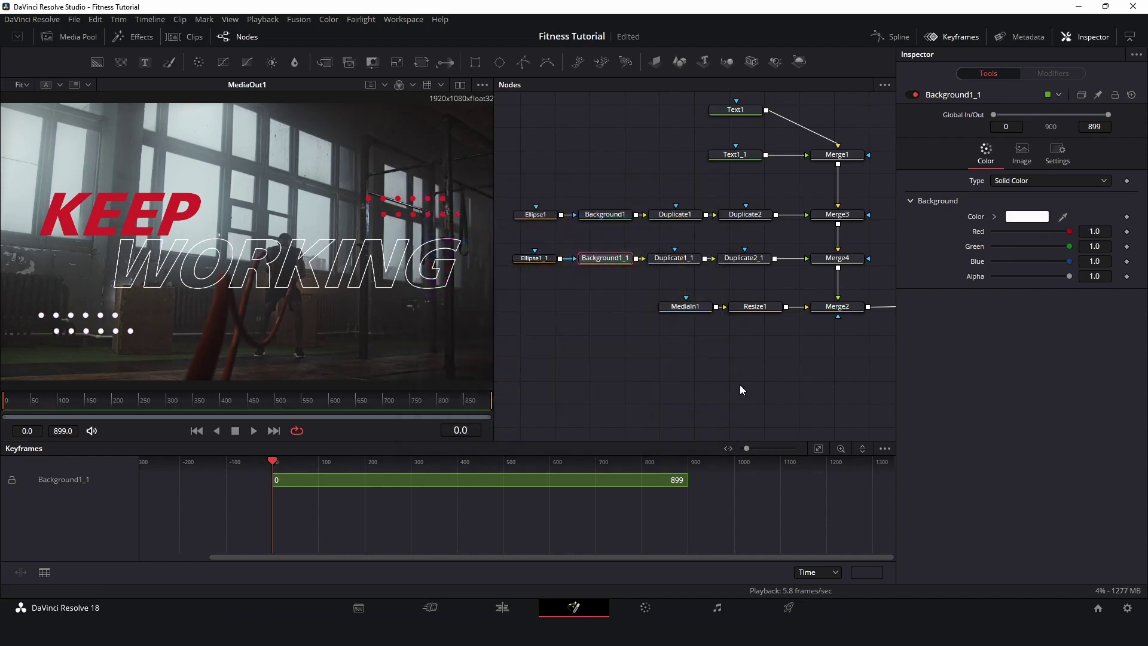
click(741, 386)
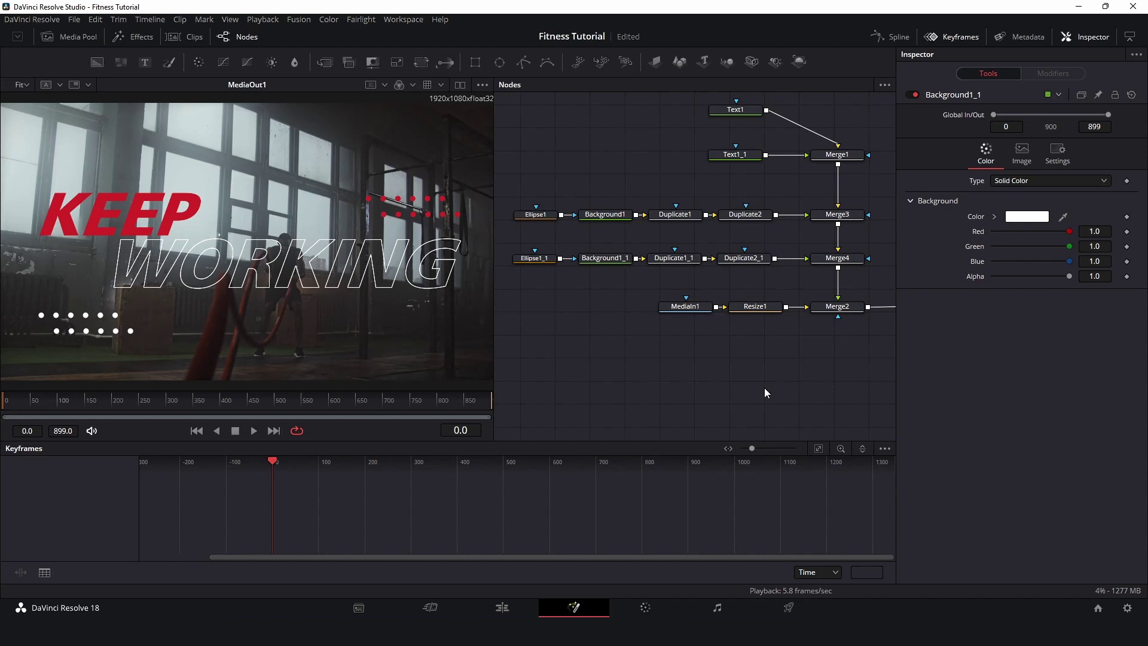
Step: Raise the white dots' ellipse mask to about Y 0.248
click(534, 259)
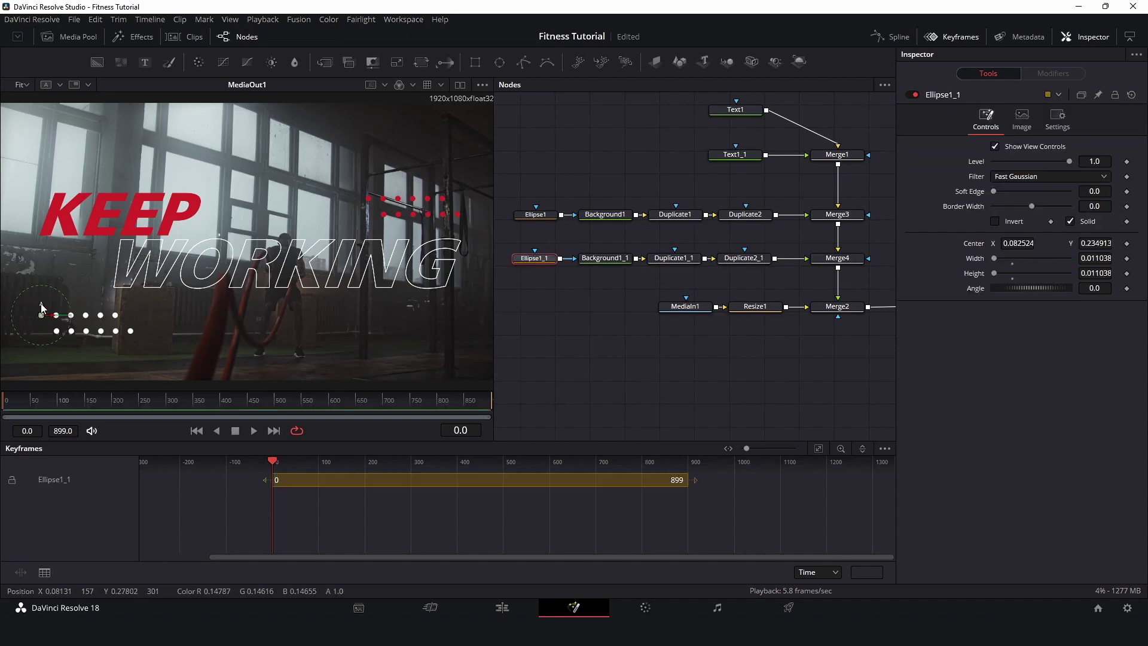
drag(41, 307, 41, 305)
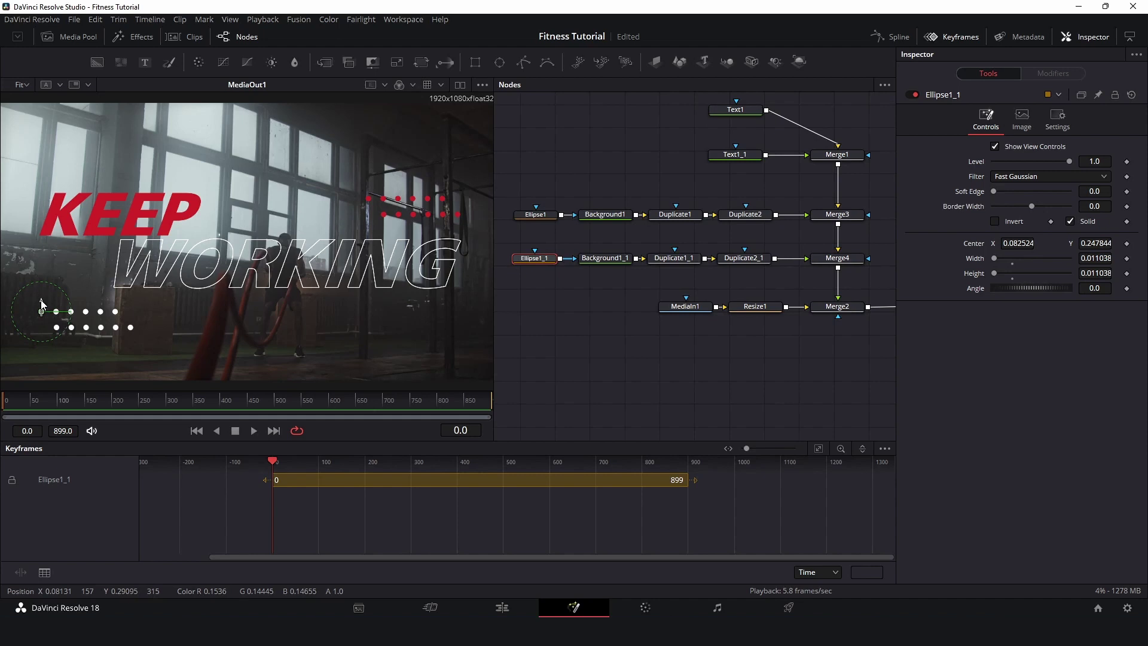
click(604, 357)
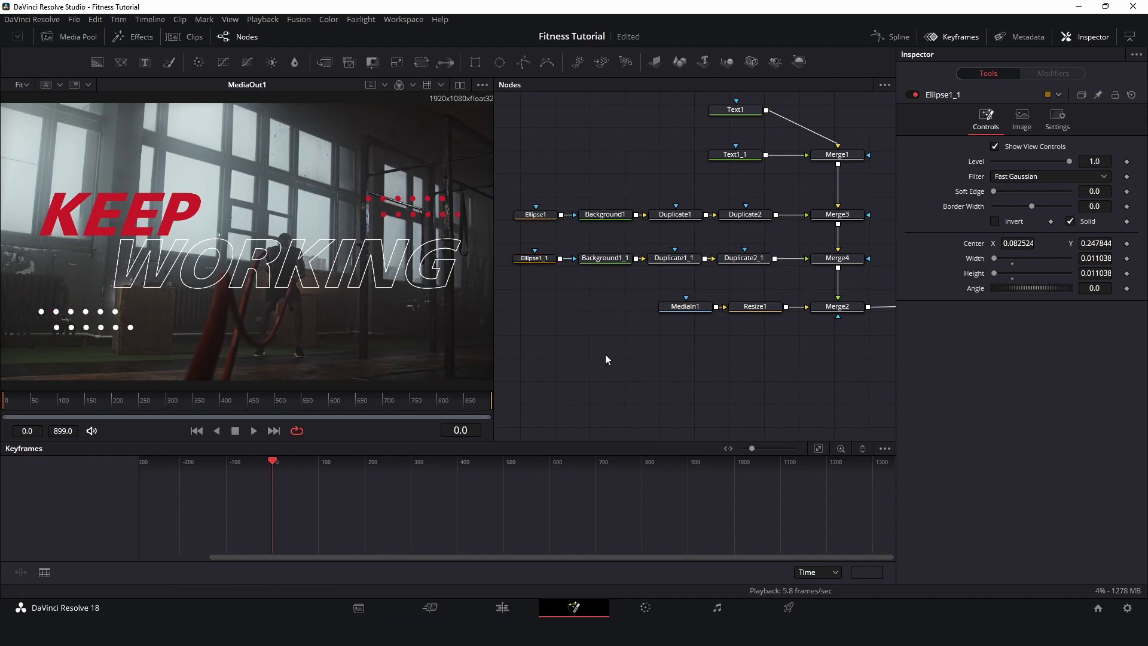
Step: Place MediaOut1 beneath Merge2 and move the MediaIn1, Resize1, Merge2 and MediaOut1 nodes down to make room below Merge4
drag(730, 365, 628, 347)
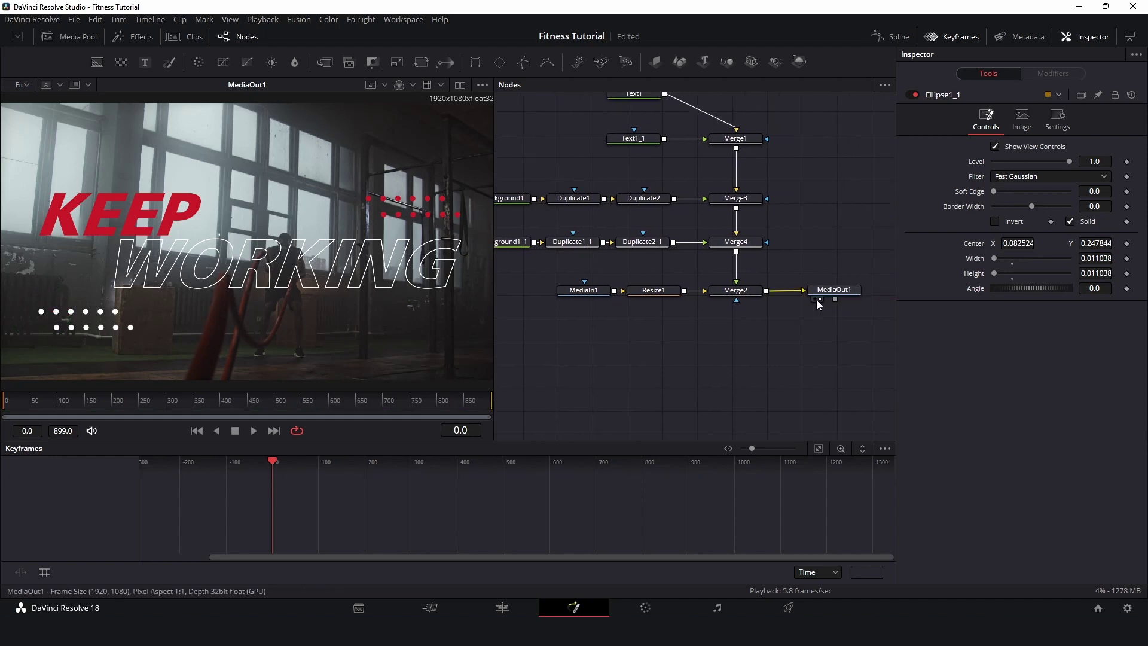
drag(817, 303, 558, 256)
drag(753, 298, 749, 373)
click(749, 373)
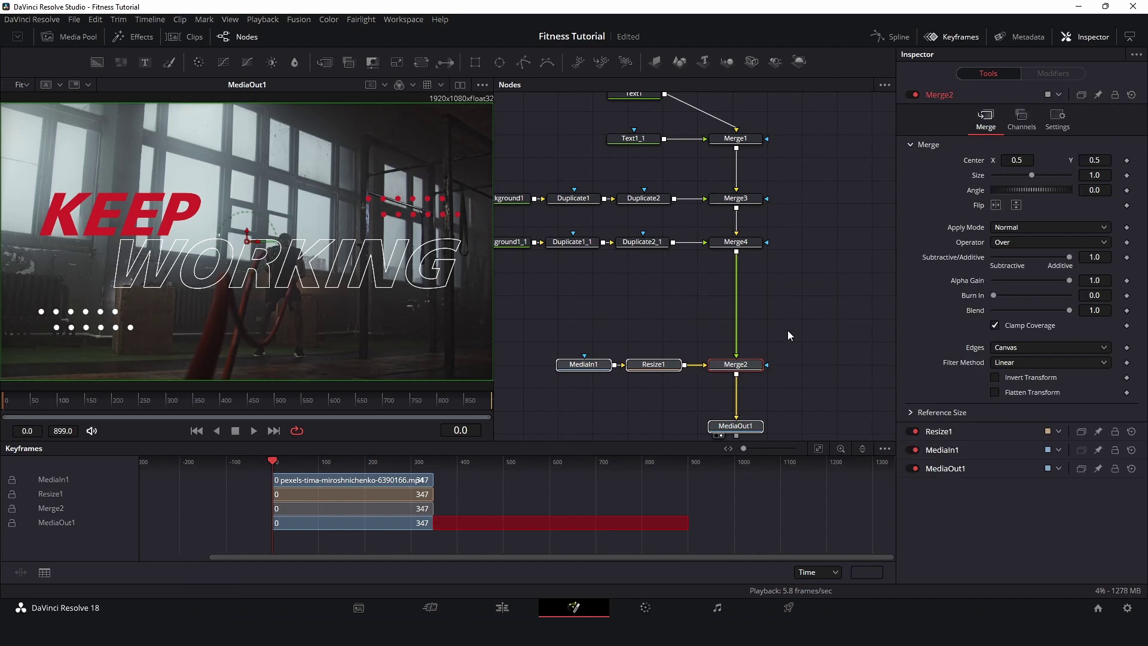
drag(543, 320, 637, 325)
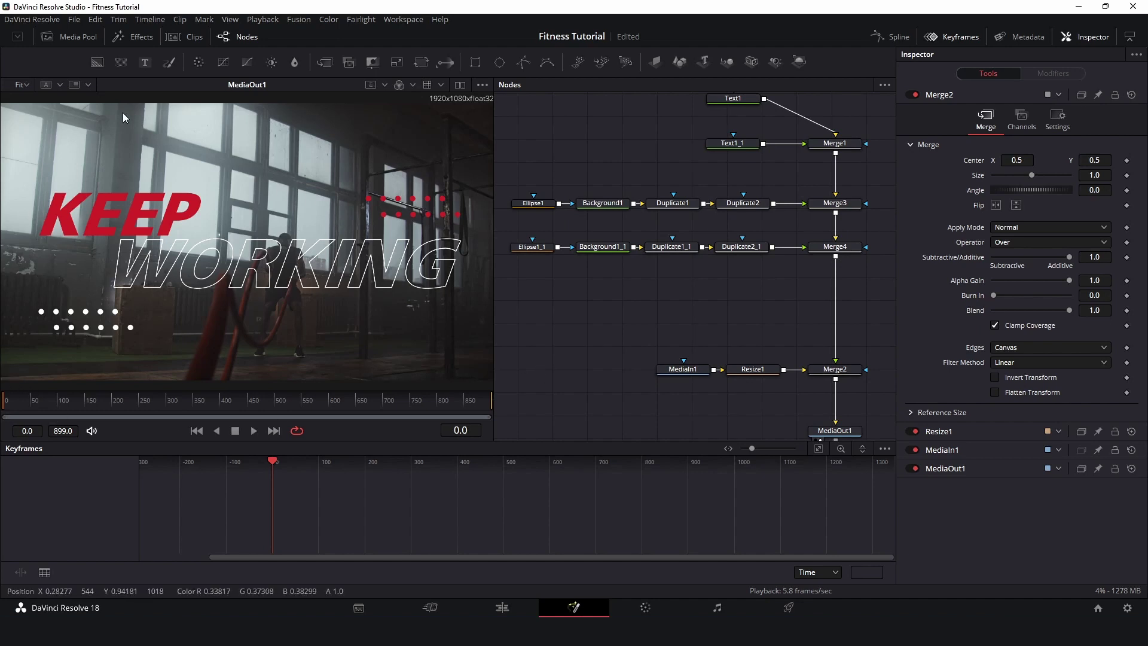
Step: Add a Background node below the dot nodes, sample its color from the red KEEP text, and merge it in after Merge4
drag(97, 62, 480, 328)
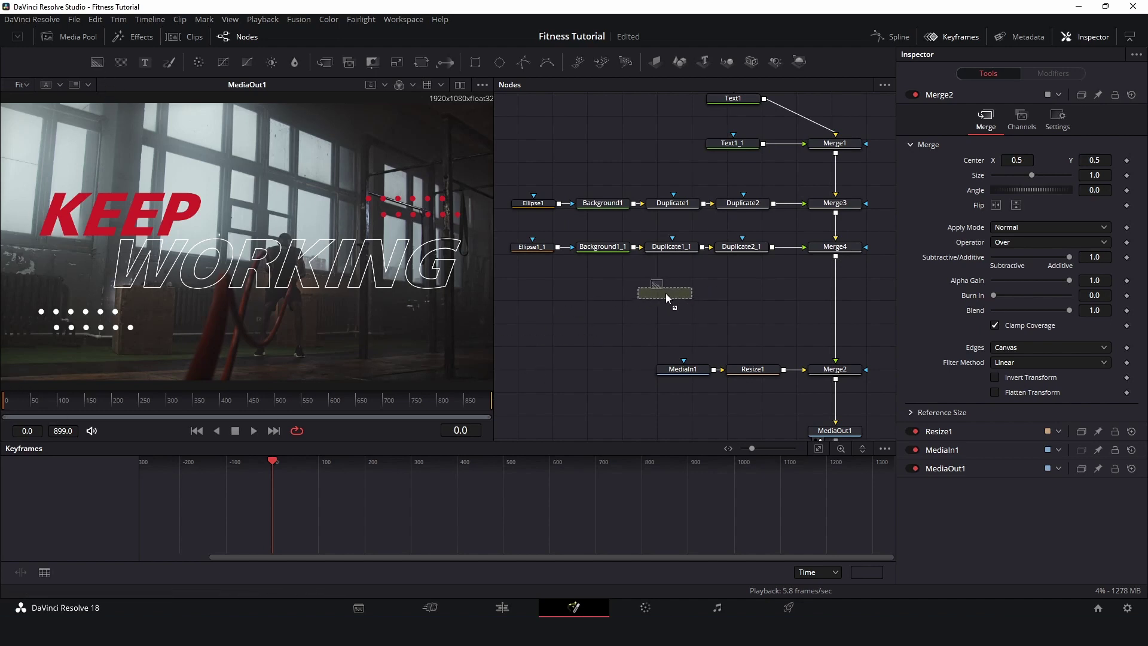
drag(665, 293, 668, 297)
drag(1065, 217, 222, 207)
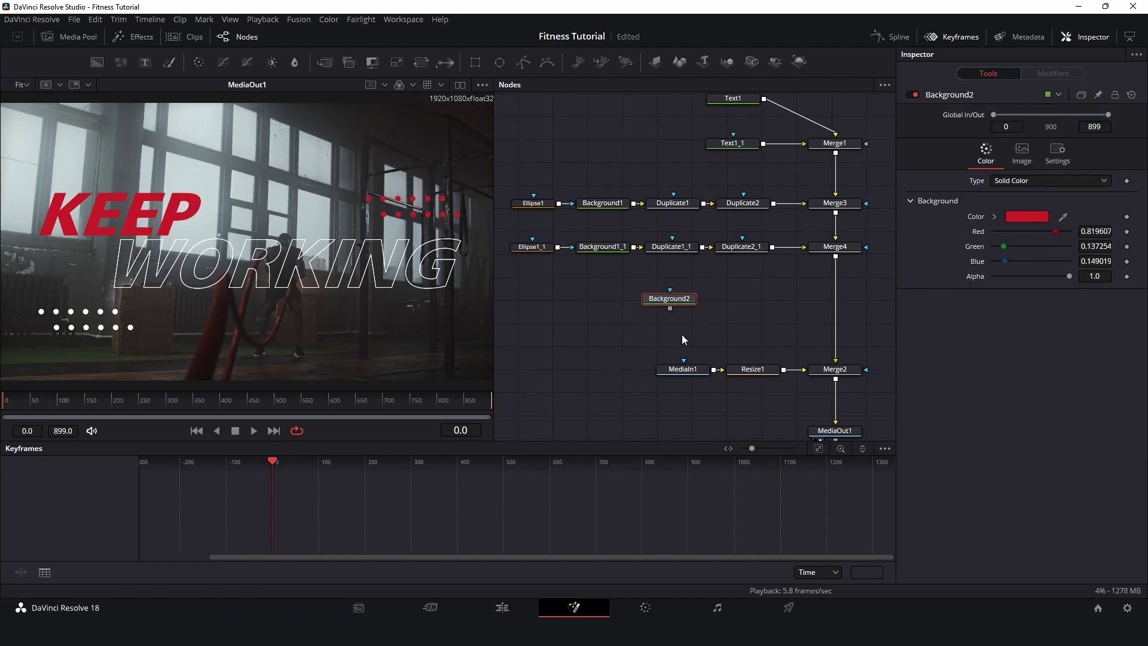
drag(671, 308, 838, 257)
Step: Add a Rectangle mask to the new red background and resize it to about 0.63 wide and 0.125 high
drag(478, 63, 519, 211)
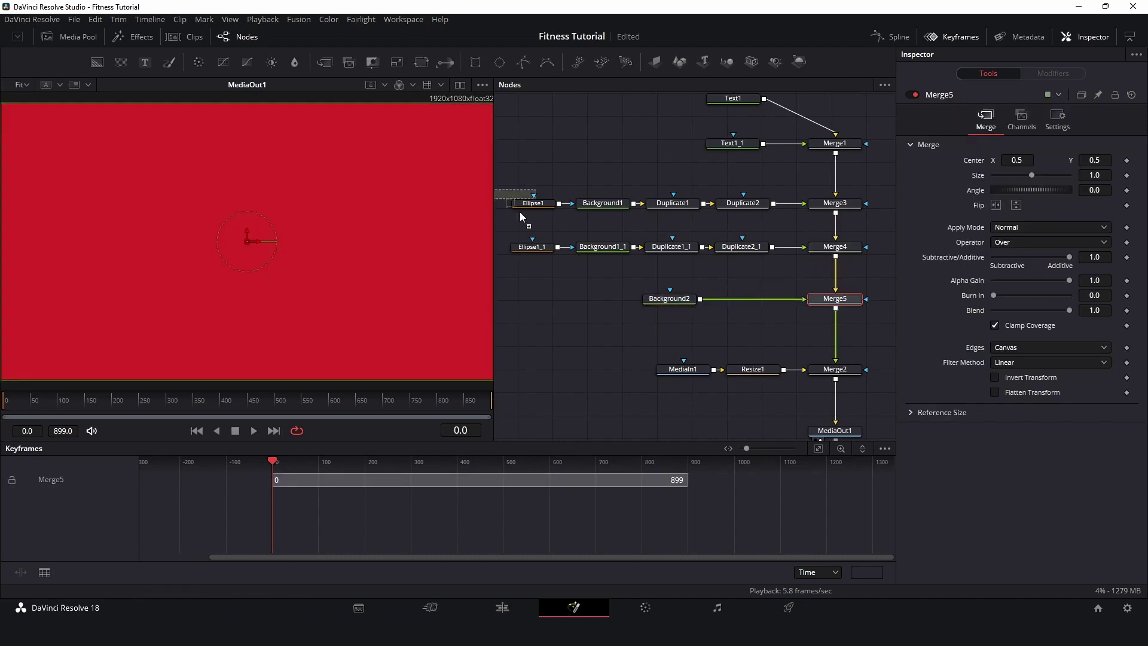
drag(557, 297, 593, 299)
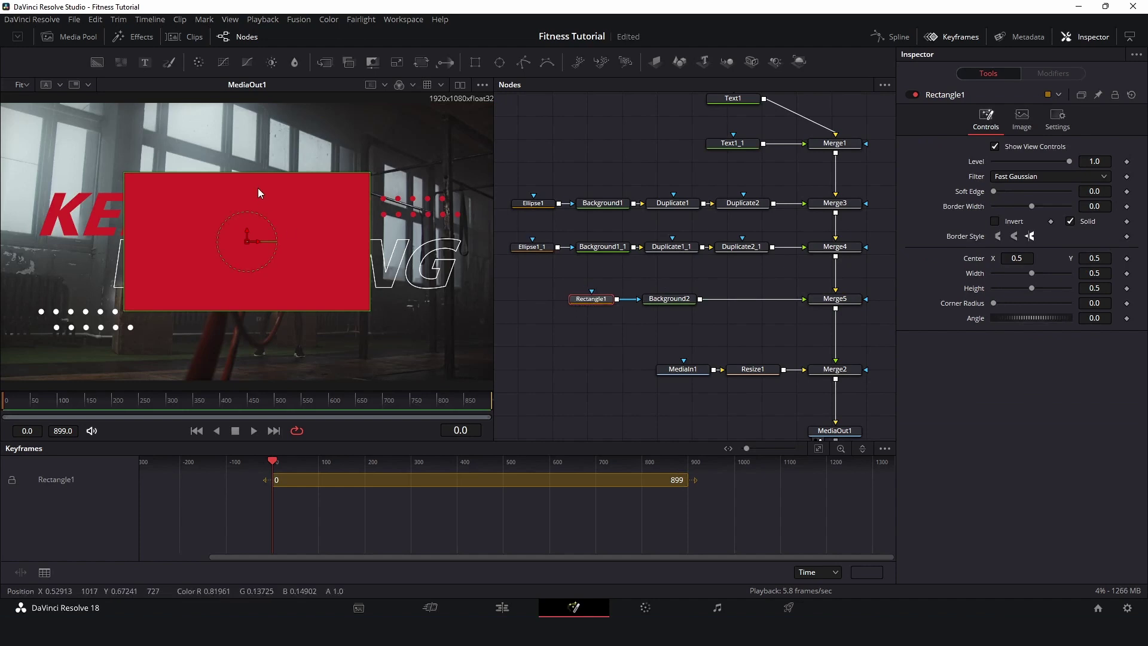
drag(259, 174, 258, 224)
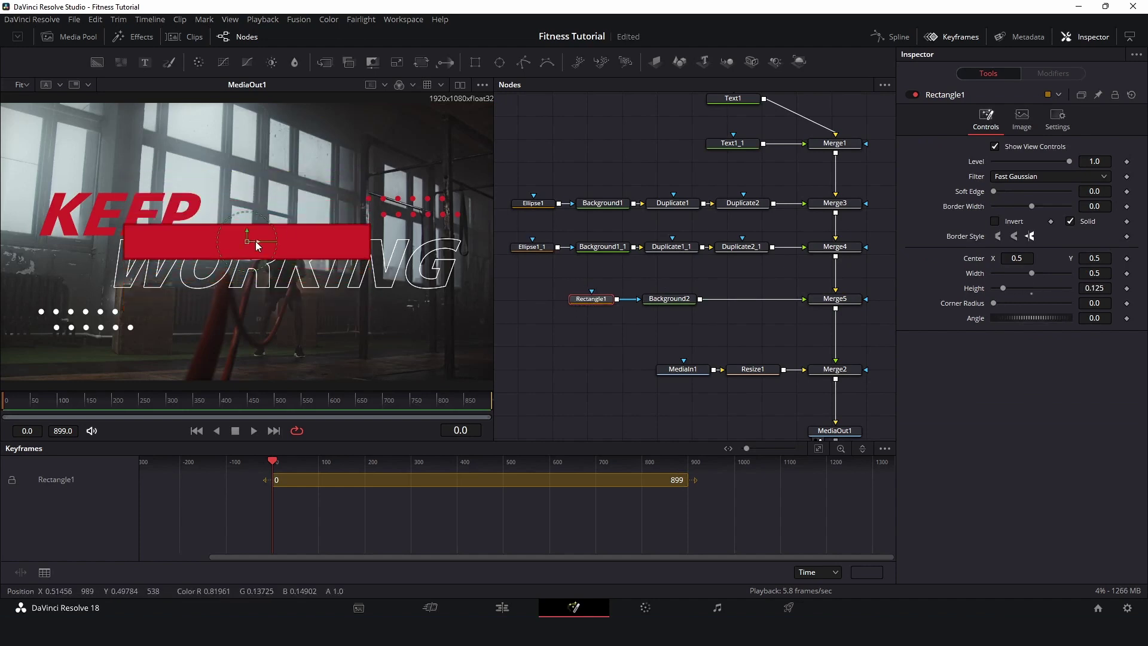
drag(370, 249, 403, 251)
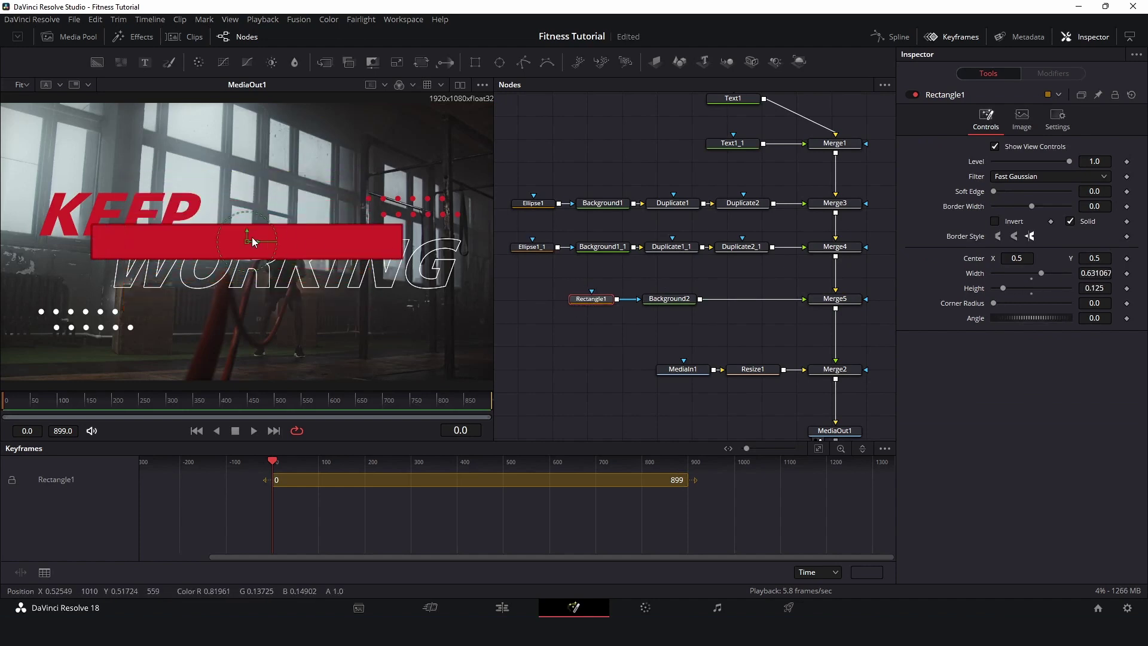
Step: Move the red bar to the frame's lower-left edge at about X 0.307, Y 0.006 and widen it to about 0.79
drag(251, 241, 130, 374)
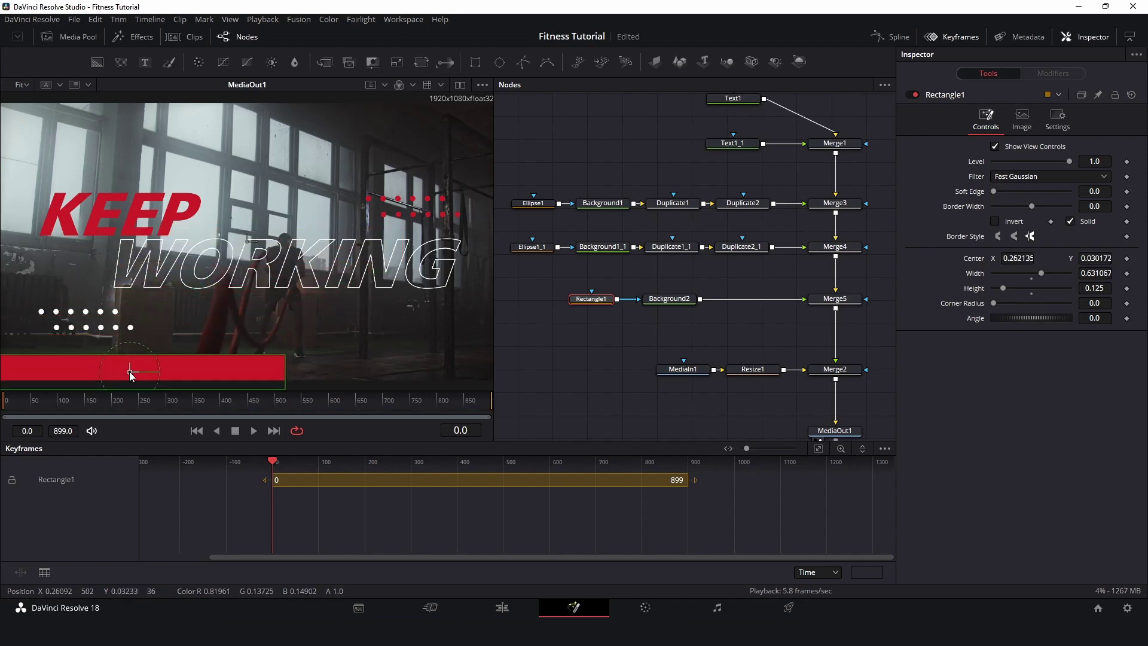
scroll(169, 353, down, 2)
drag(249, 367, 278, 367)
mouse_move(144, 368)
mouse_down()
mouse_move(179, 365)
mouse_move(157, 368)
mouse_up()
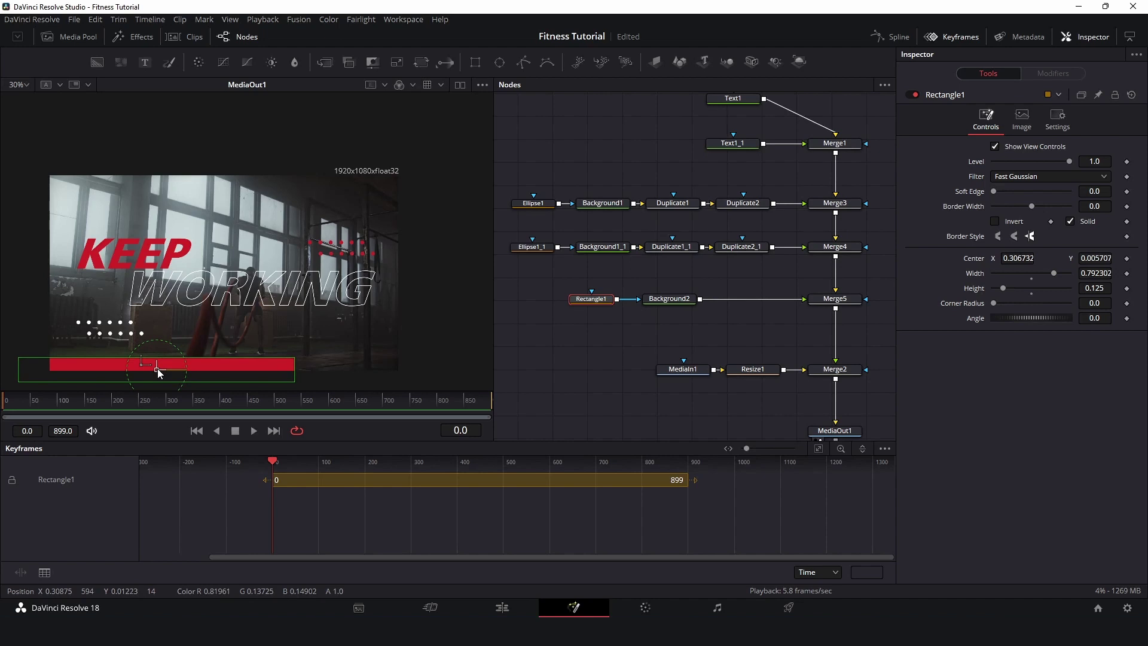
click(26, 85)
click(23, 97)
click(553, 374)
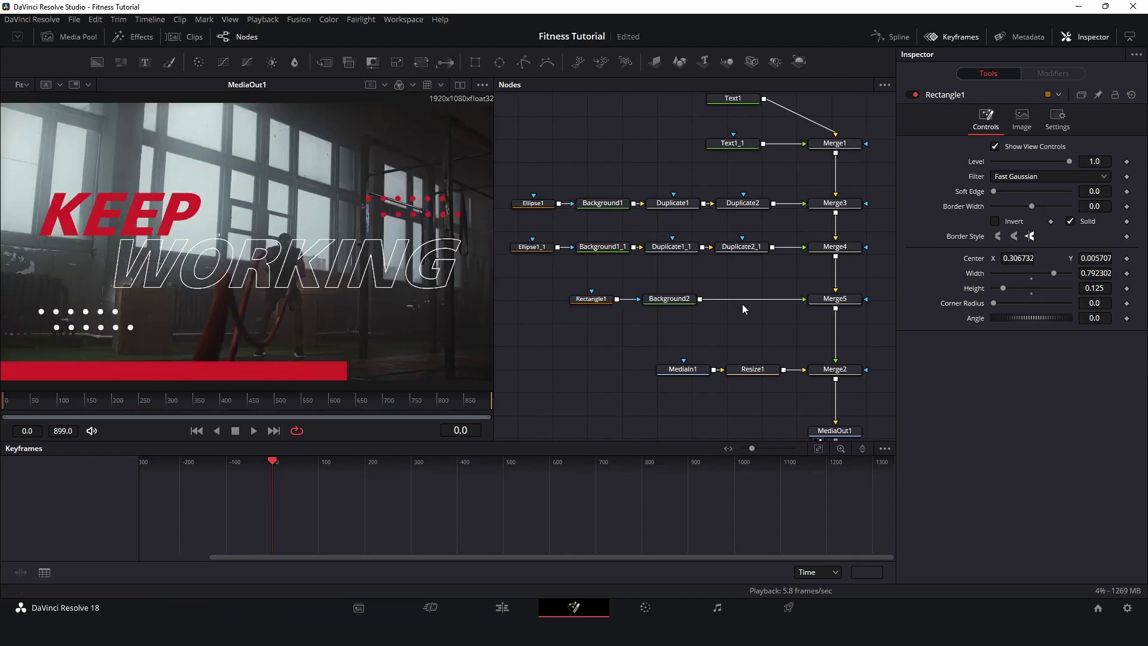
Step: Duplicate the red bar's Rectangle and Background nodes directly below the originals and merge the copy in after Merge5
drag(555, 275, 678, 314)
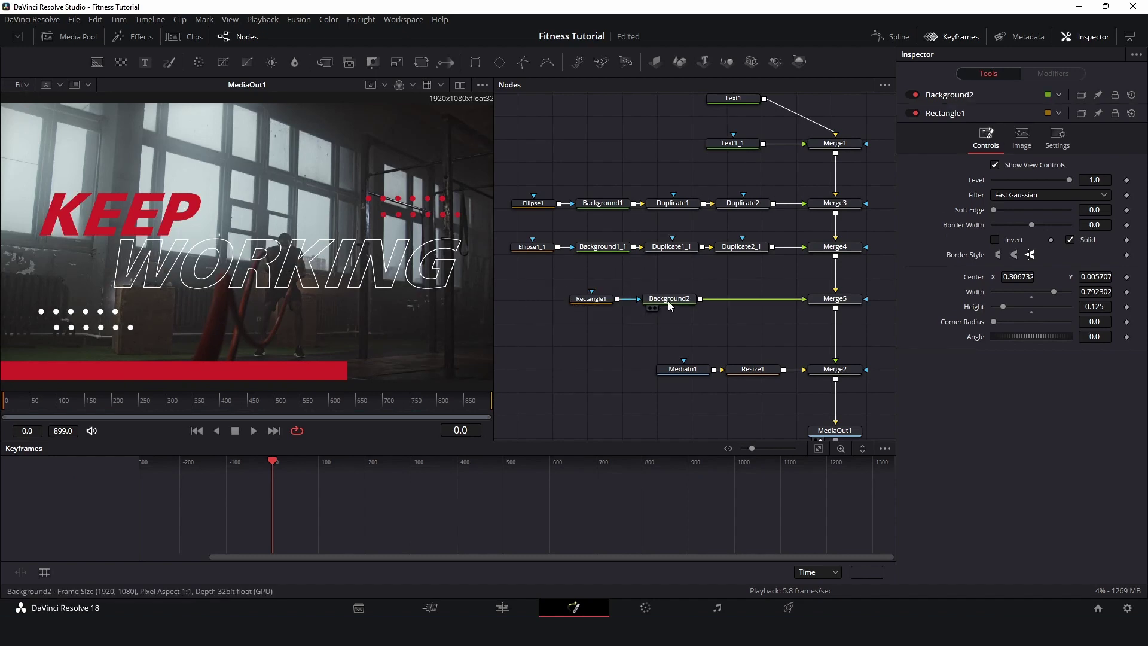
click(671, 304)
drag(552, 283, 694, 324)
key(ctrl+c)
click(618, 327)
key(ctrl+v)
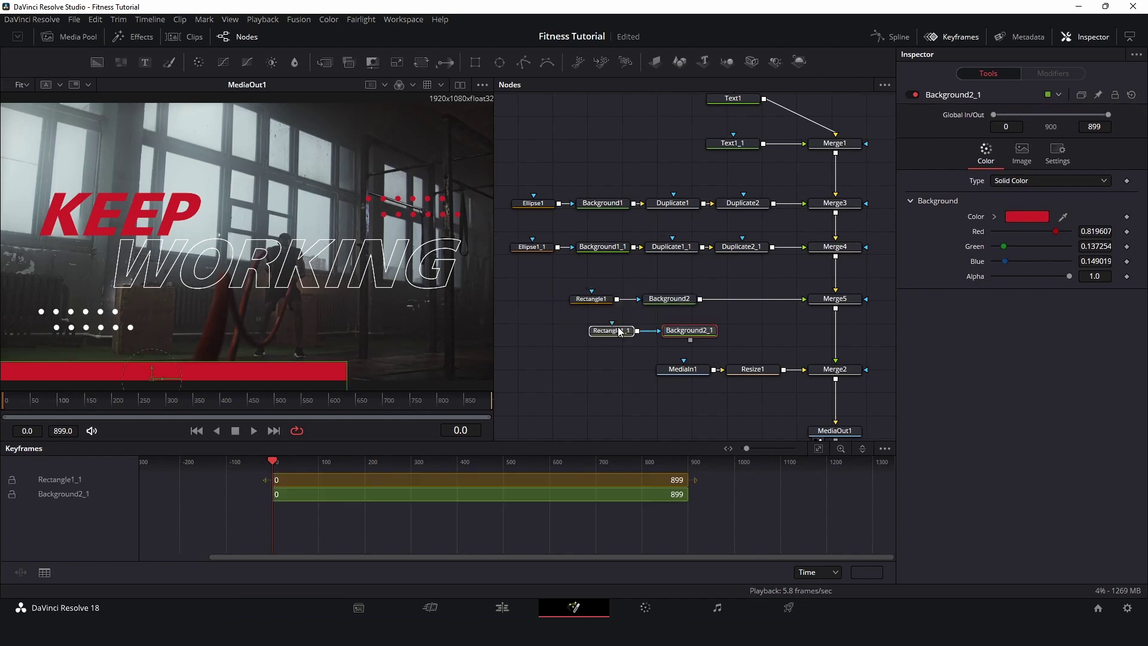
drag(620, 332, 600, 329)
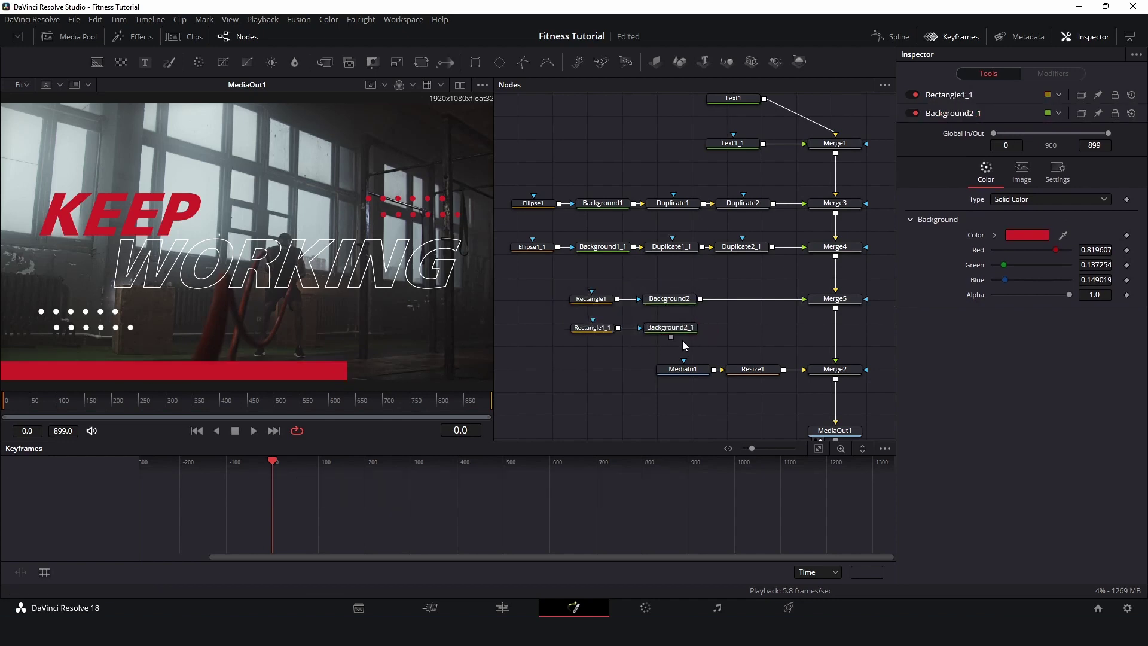
drag(671, 337, 837, 310)
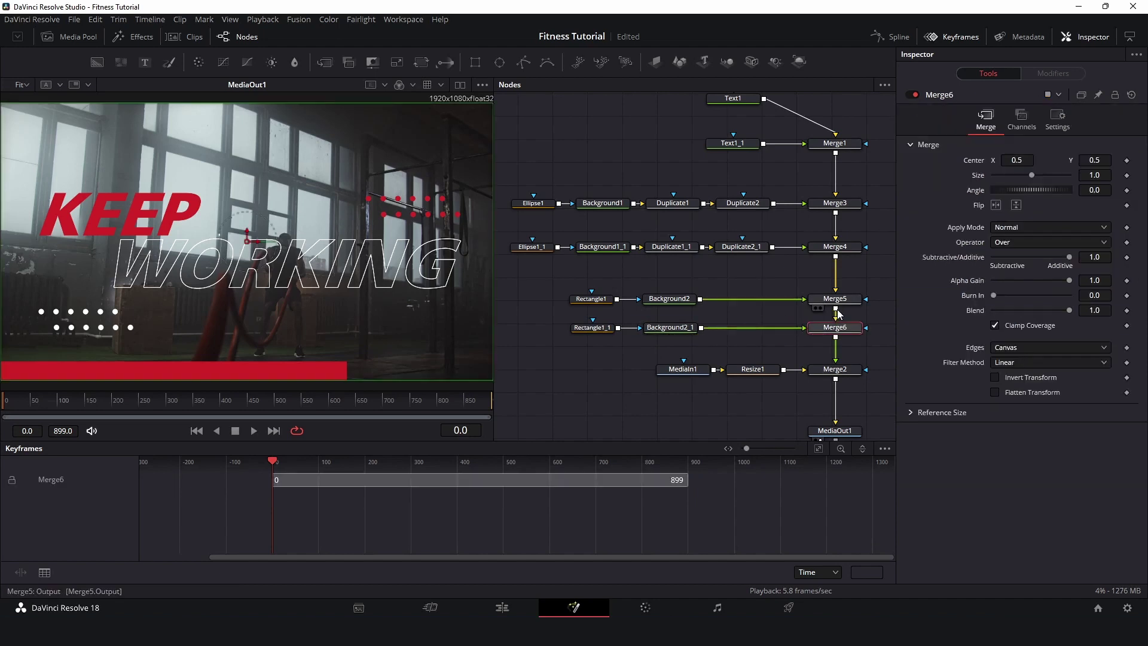
Step: Change the duplicated bar's background color to white
click(664, 333)
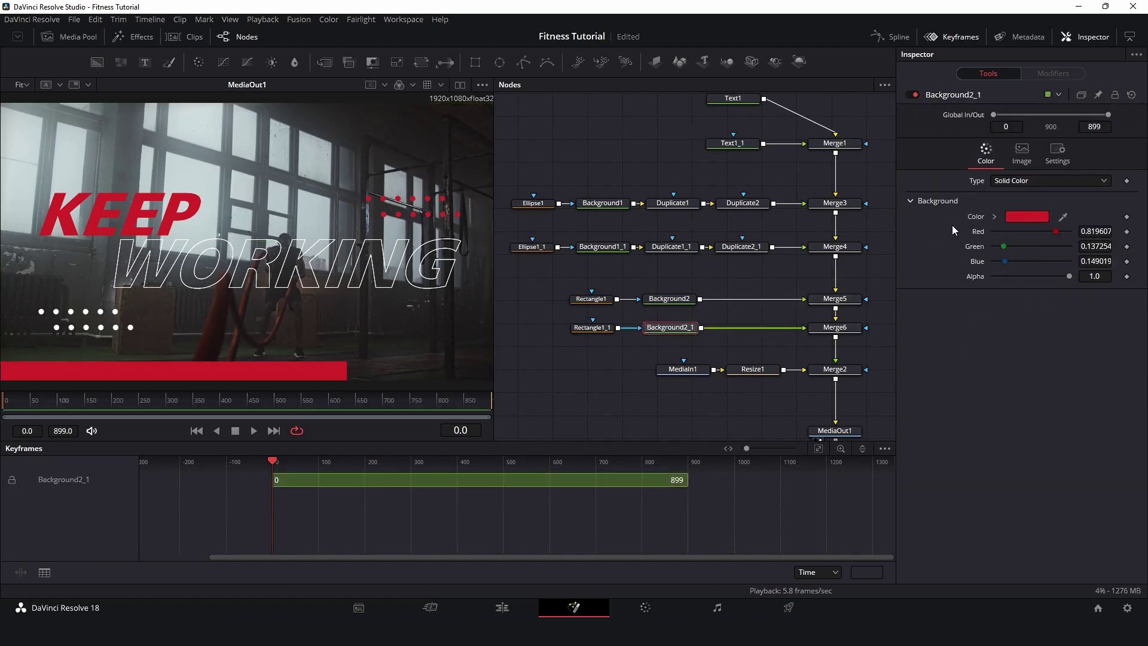
click(1028, 217)
click(592, 281)
click(713, 232)
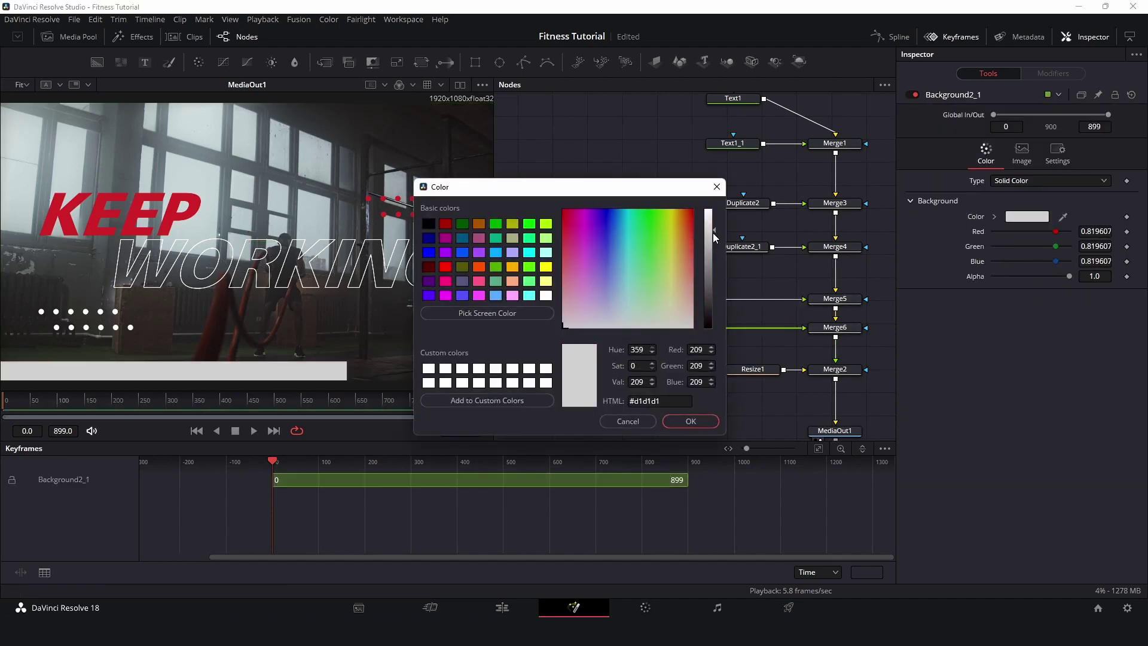
click(691, 421)
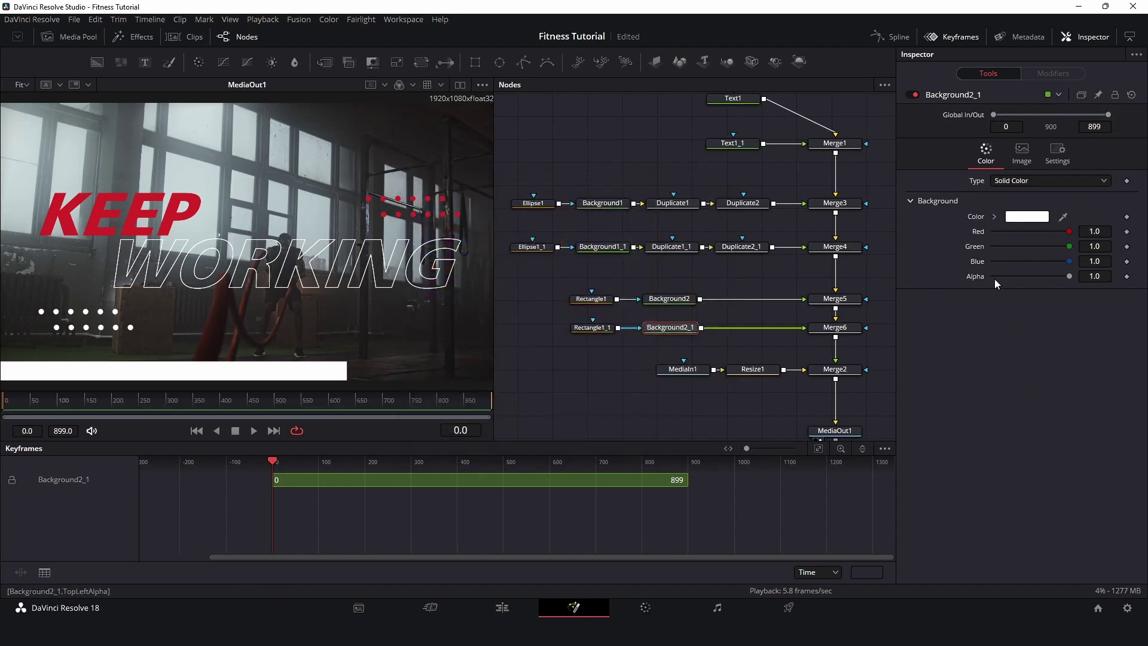
Step: Thin the duplicated white bar to a height of about 0.001, center it near X 0.536, Y 0.042, and widen it to about 1.24
click(601, 329)
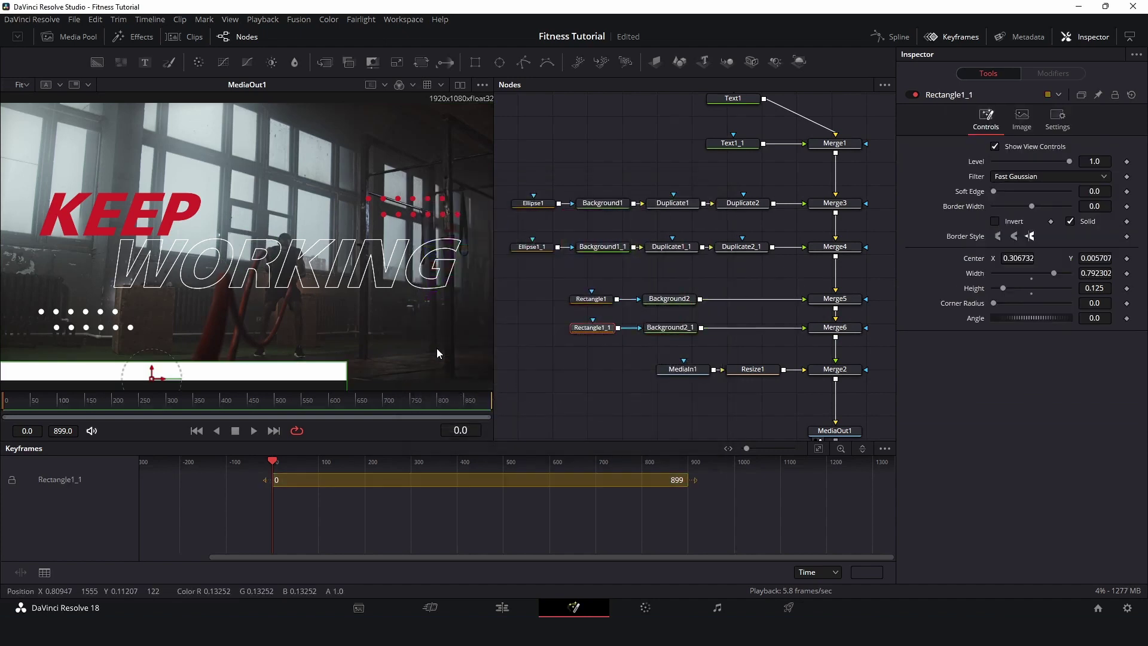
drag(1000, 287, 999, 288)
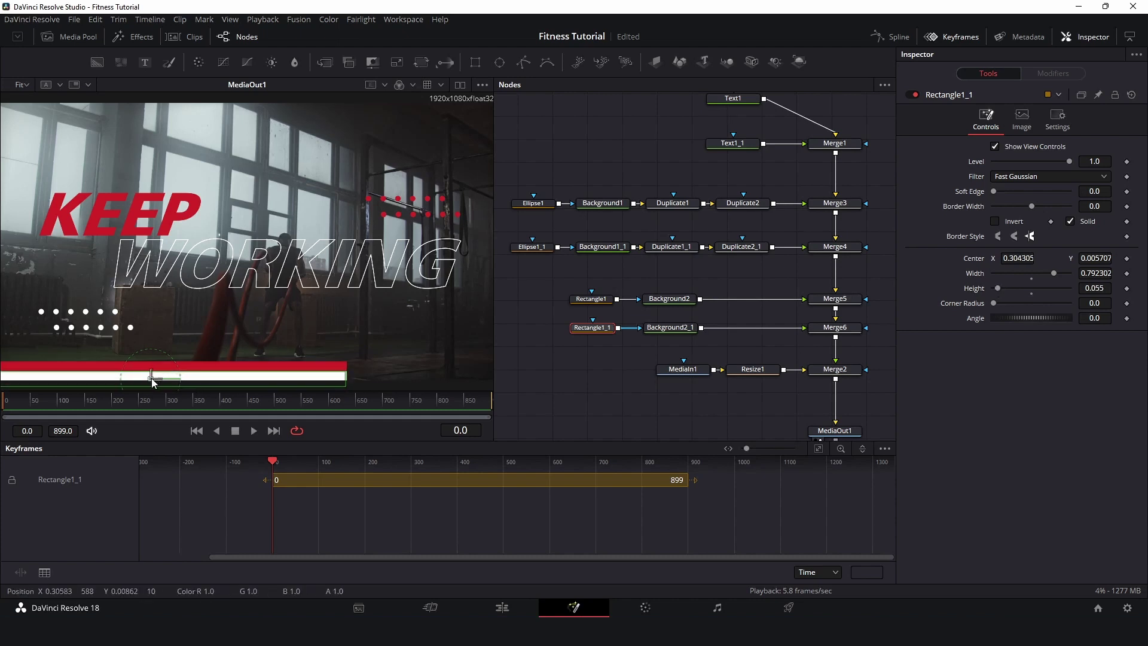
drag(152, 378, 318, 368)
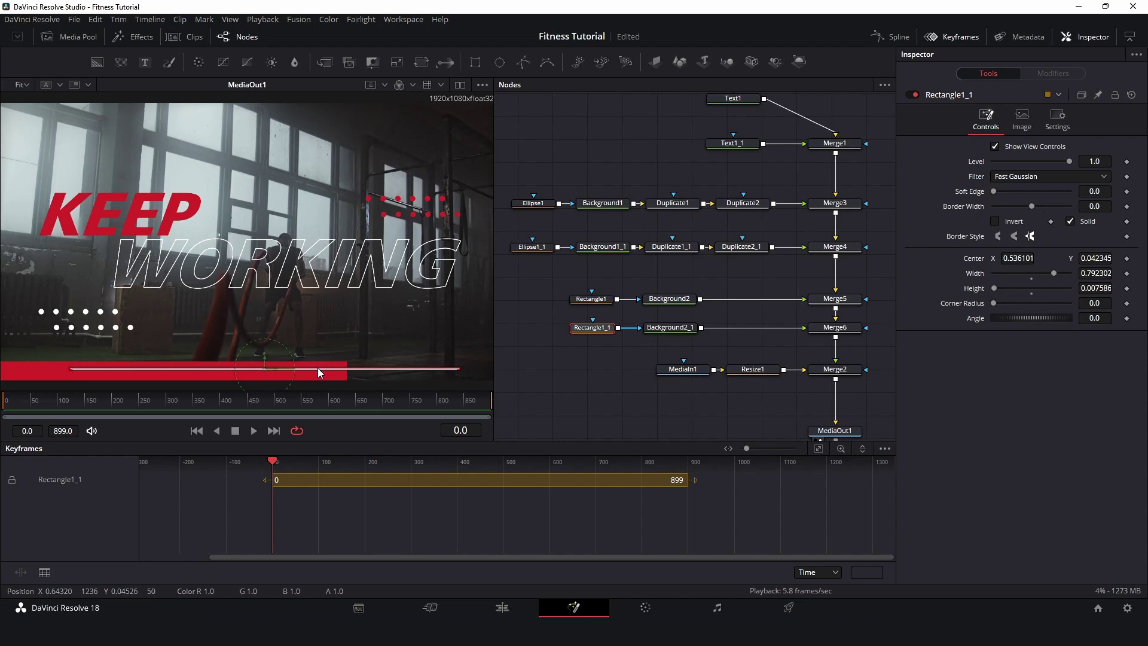
drag(459, 368, 569, 368)
click(571, 383)
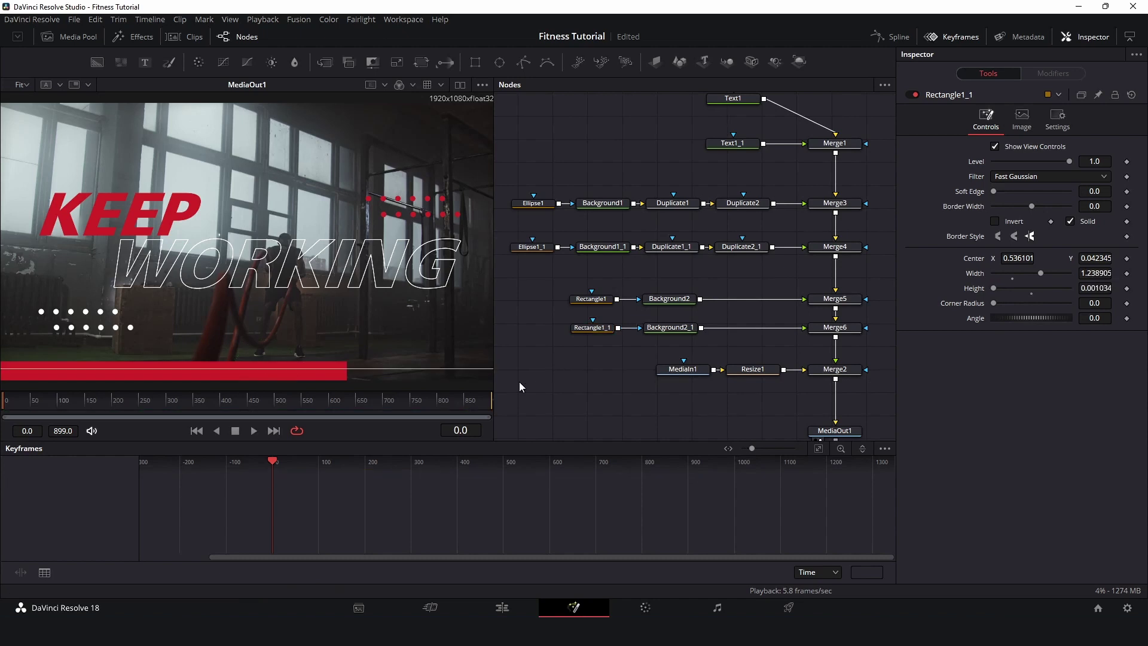
Step: Raise the thin white line slightly over the red bar to a center Y of about 0.049
scroll(260, 323, down, 1)
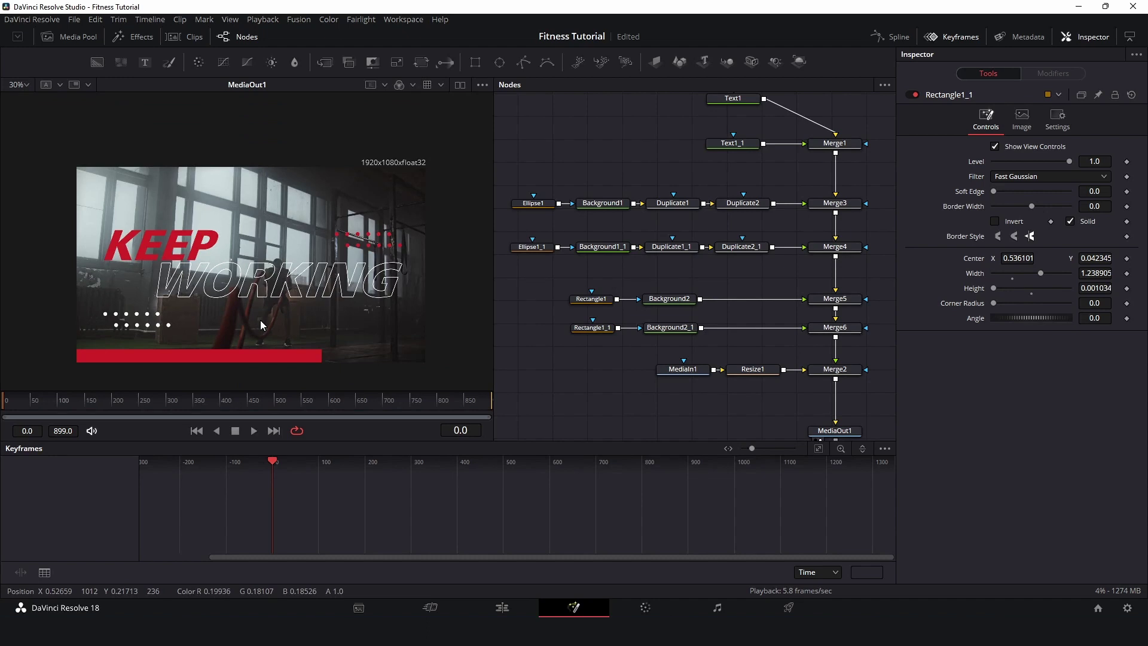
scroll(260, 320, up, 1)
scroll(220, 322, up, 1)
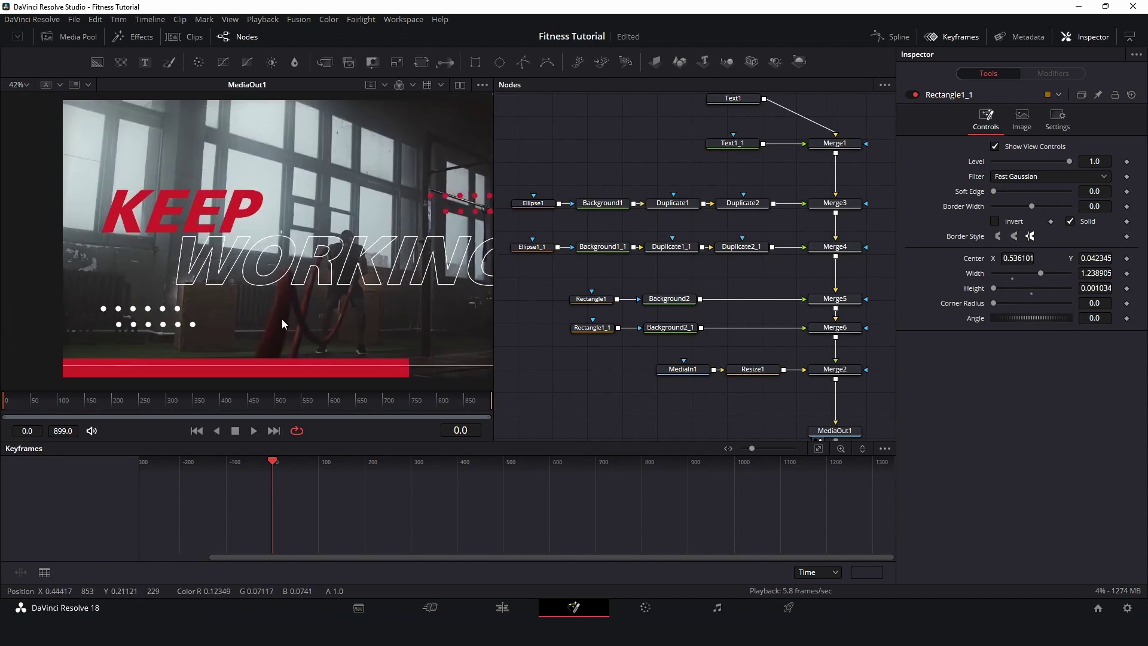
drag(282, 318, 220, 319)
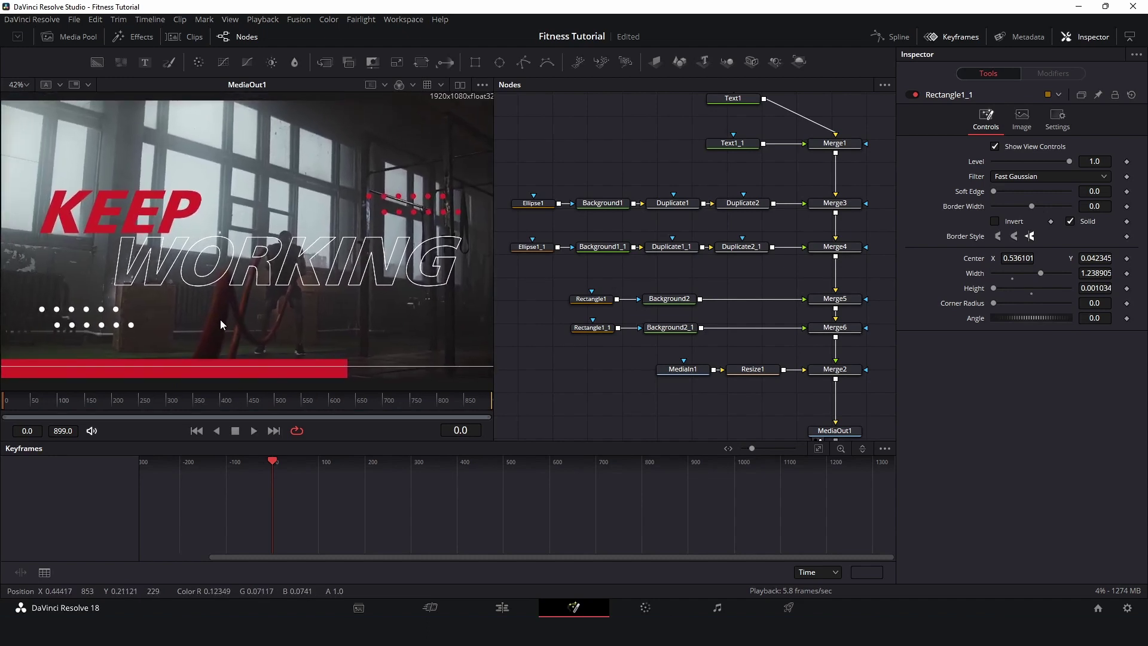
click(27, 85)
click(29, 108)
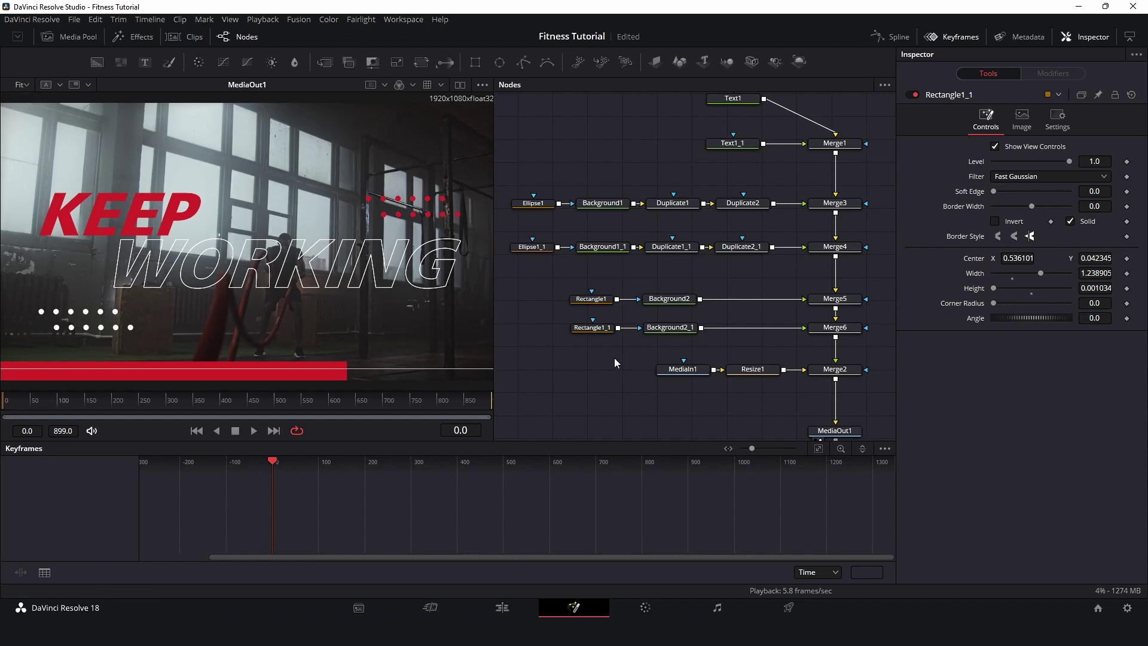
click(591, 328)
drag(265, 359, 264, 357)
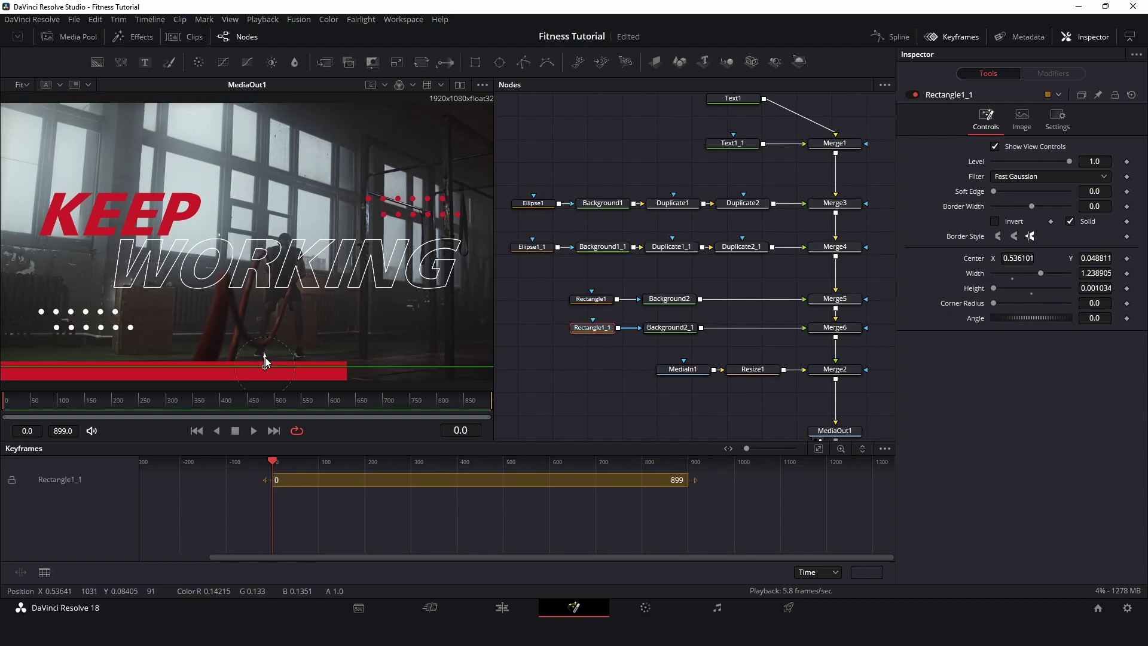
click(522, 390)
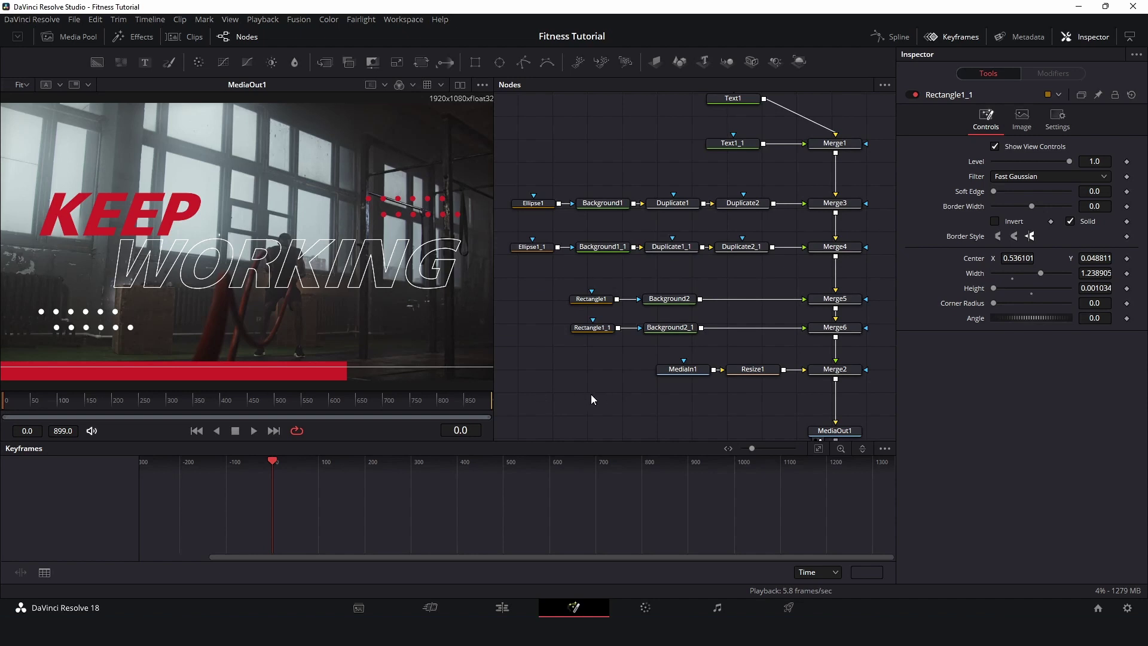
Step: Move the MediaIn1, Resize1, Merge2 and MediaOut1 nodes down together to free space below Merge6
scroll(445, 345, down, 2)
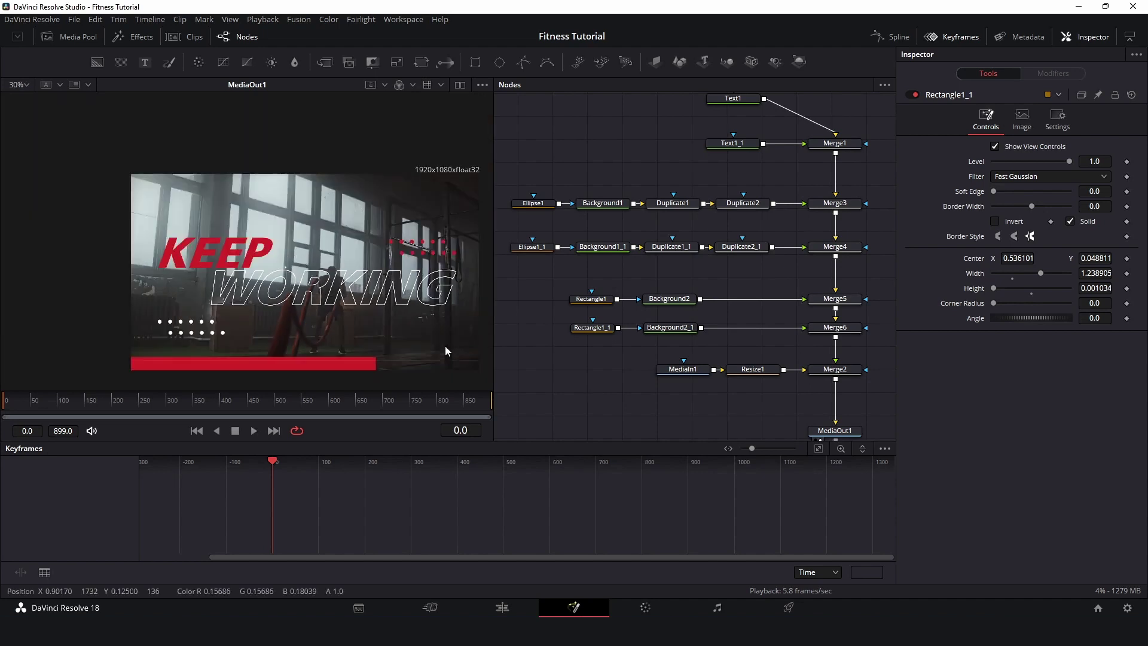
scroll(381, 320, up, 1)
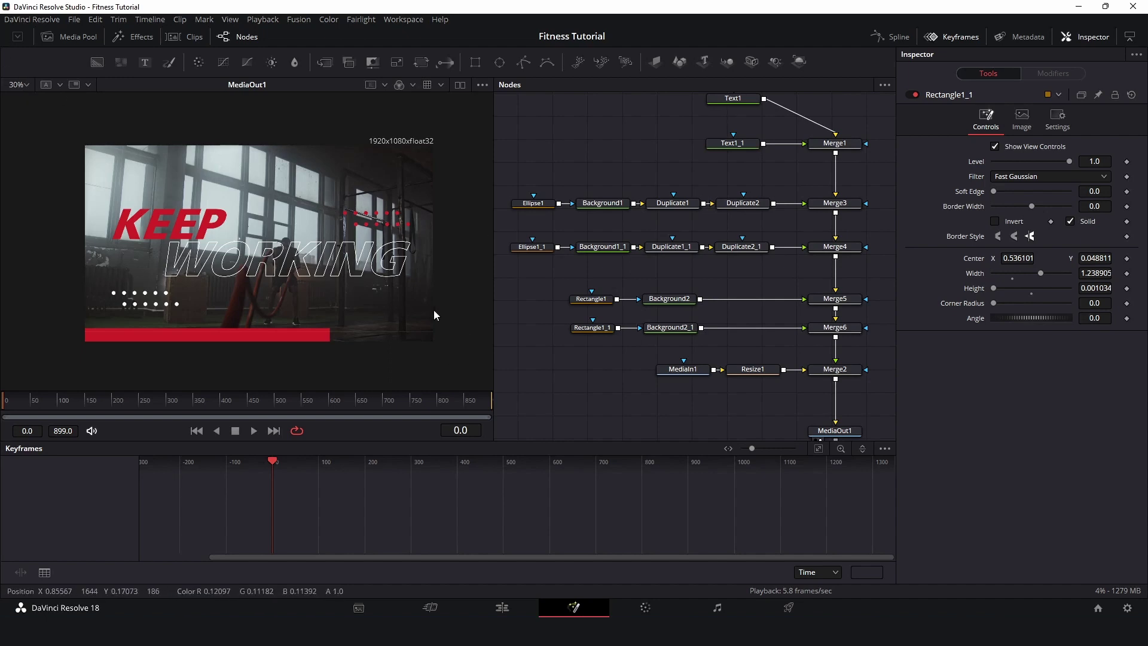
scroll(687, 359, down, 3)
drag(846, 397, 625, 292)
drag(824, 310, 820, 389)
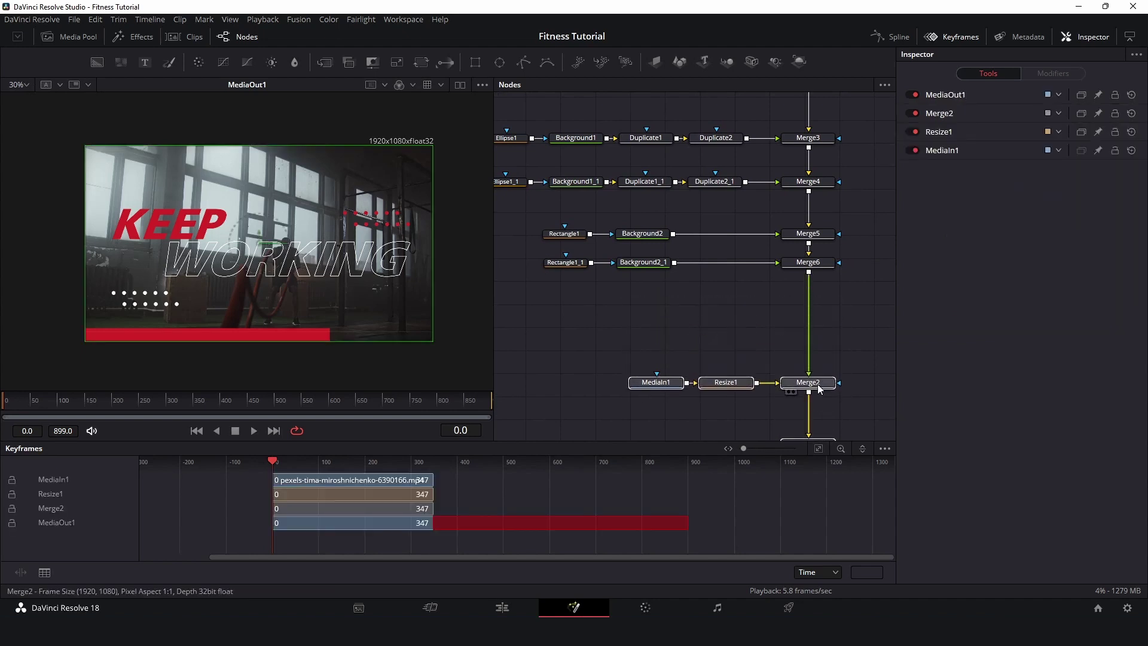
click(685, 332)
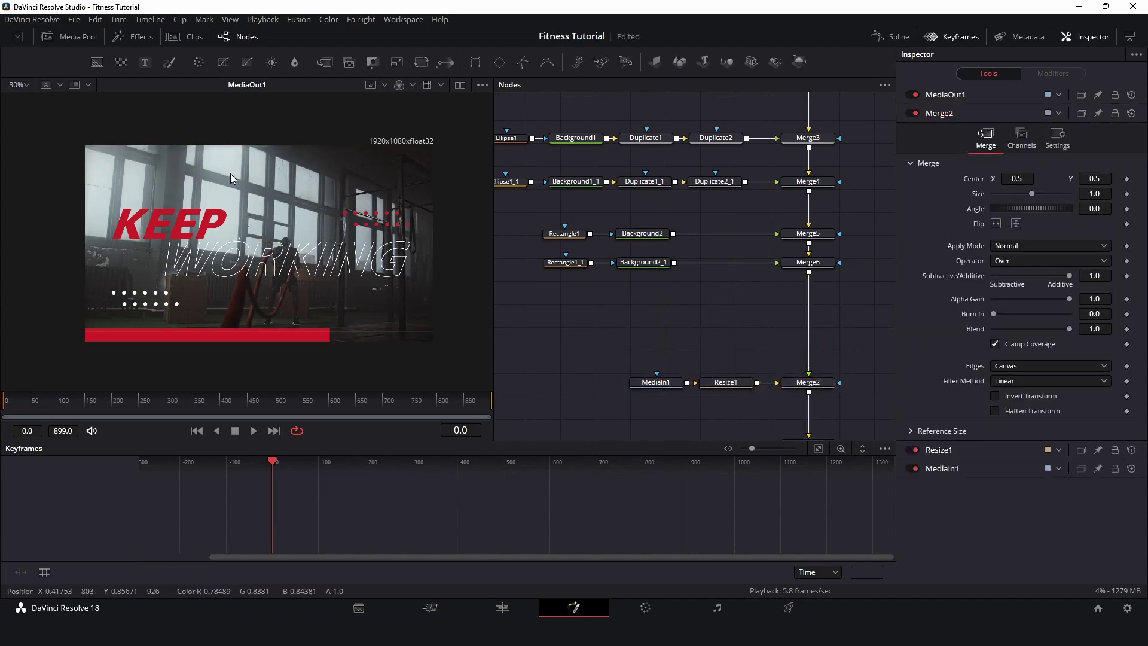
Step: Add a Background node below Background2_1 and set its color to white (#ffffff)
drag(349, 70, 462, 331)
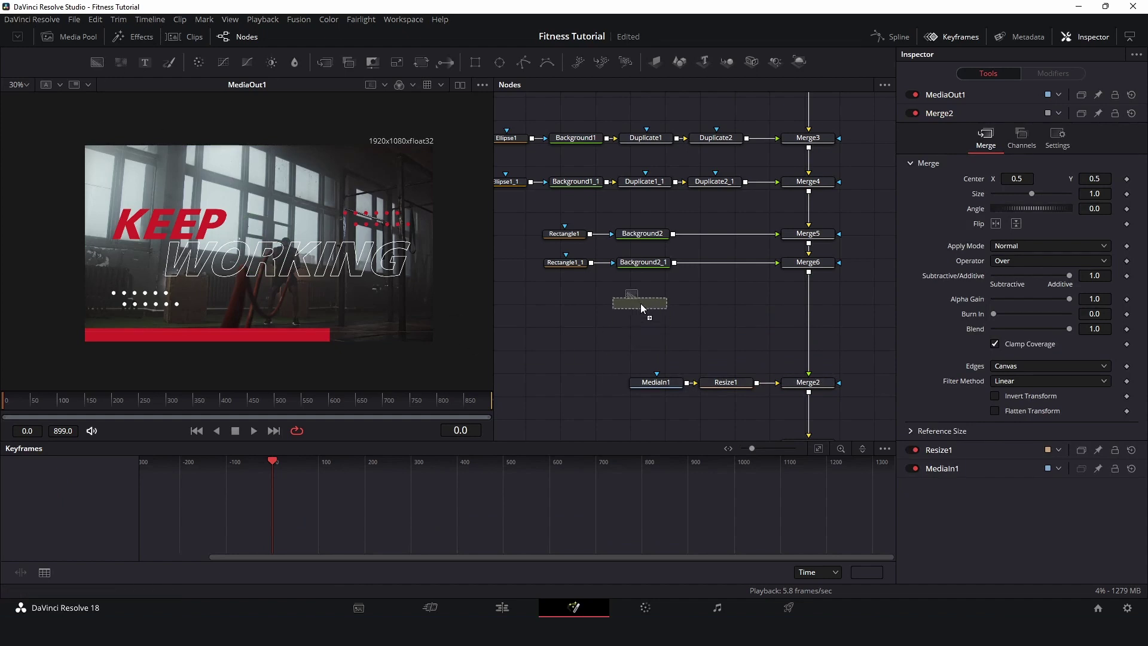
drag(640, 303, 642, 295)
click(1035, 216)
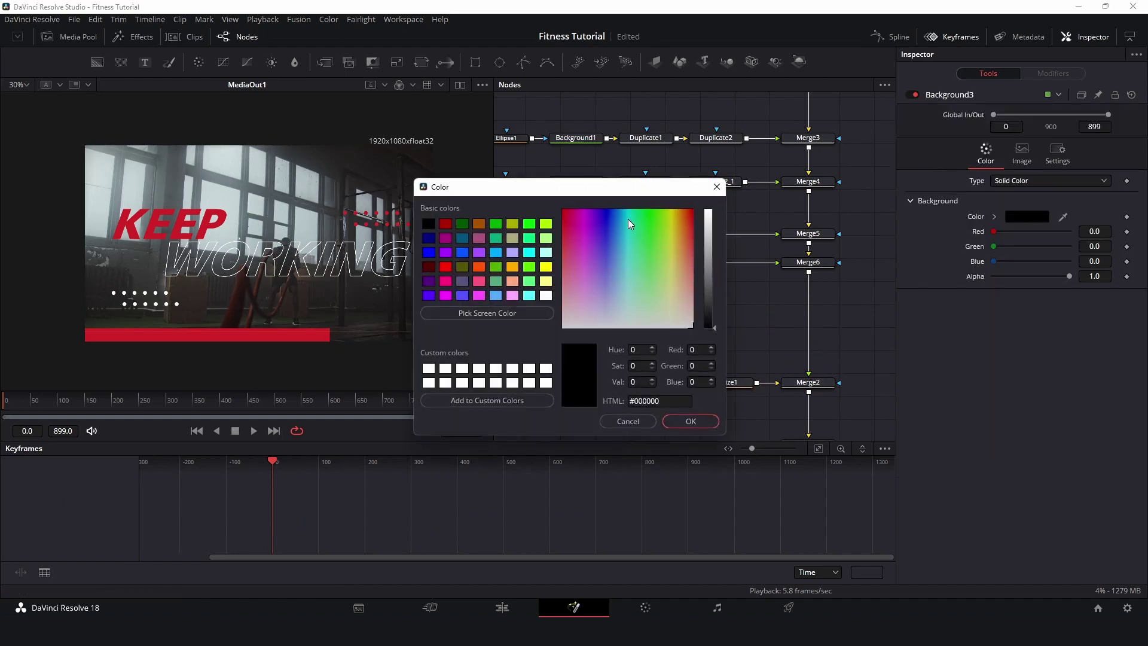
click(709, 213)
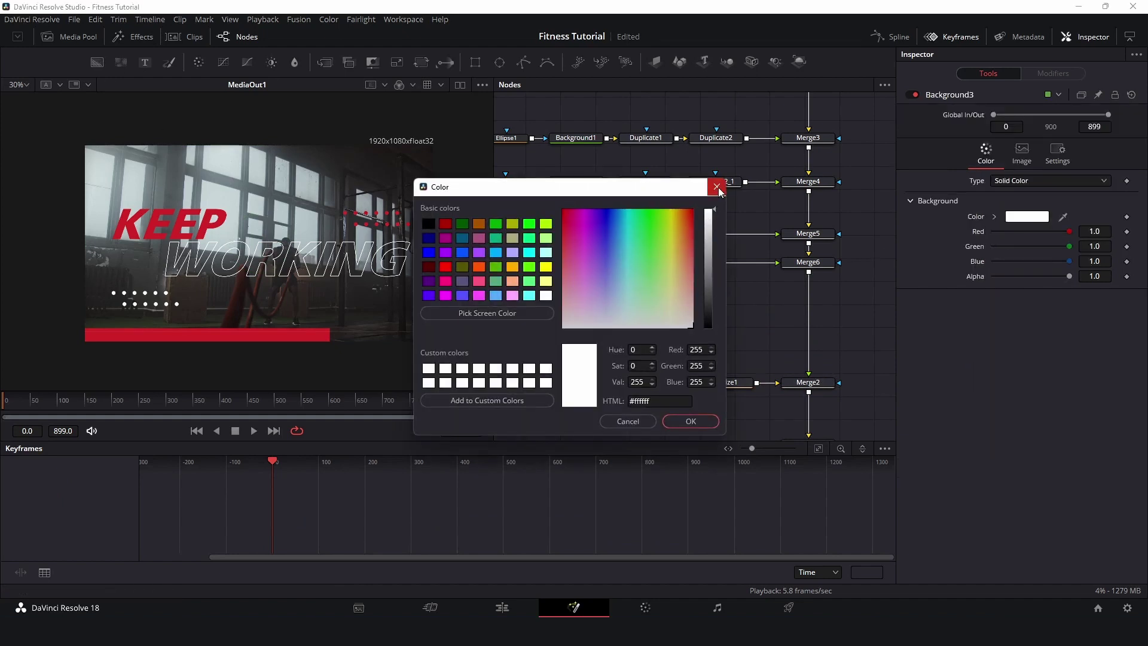
click(692, 420)
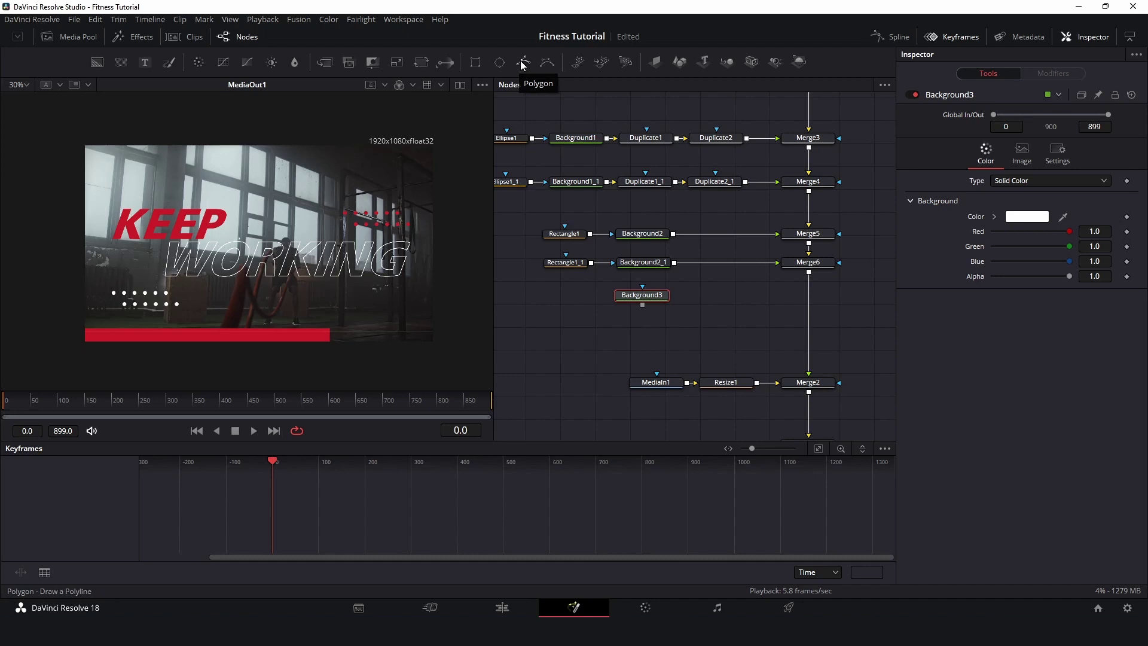
Step: Add a Polygon mask to Background3 and draw a straight diagonal from the frame's upper-left corner to just past its lower-right corner
drag(522, 63, 581, 299)
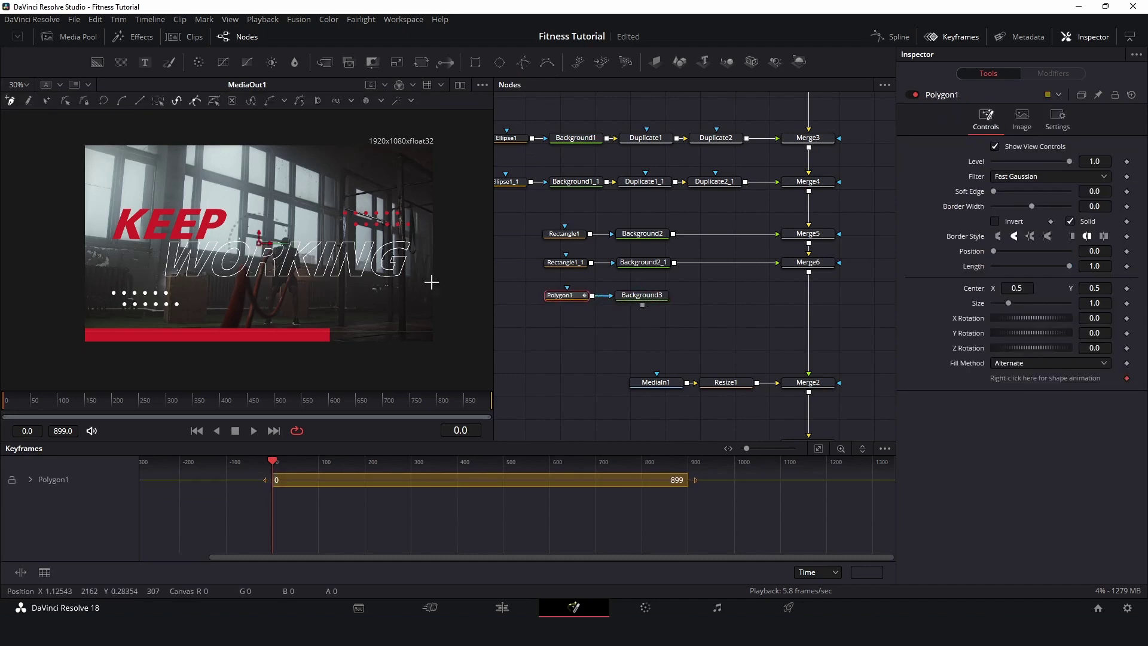
click(81, 142)
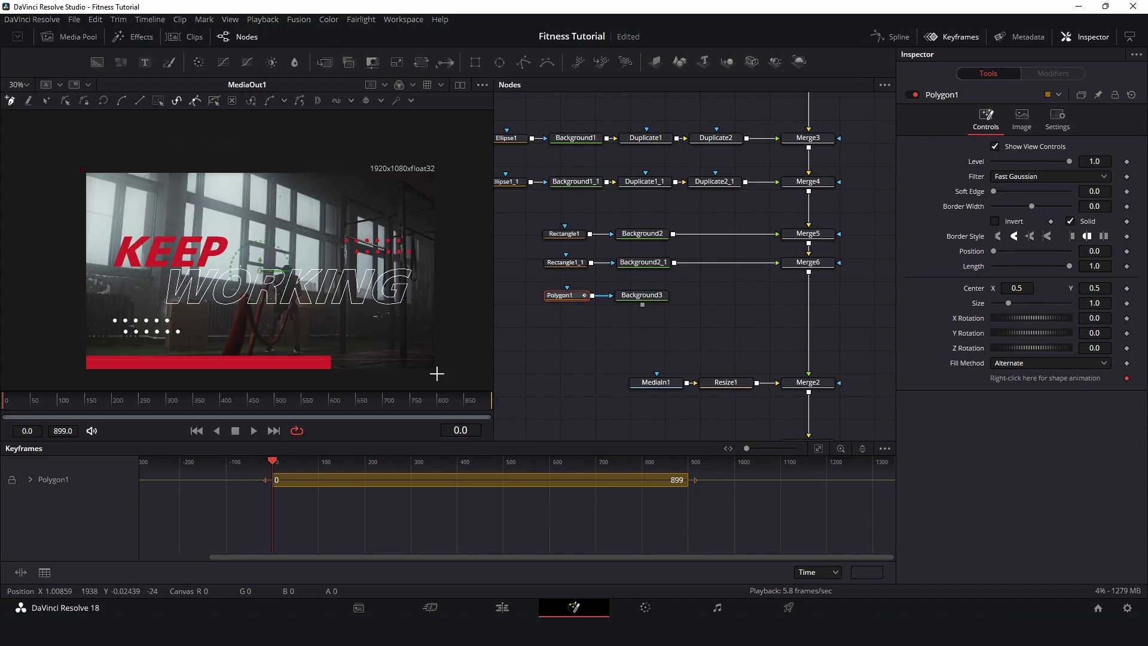
click(439, 374)
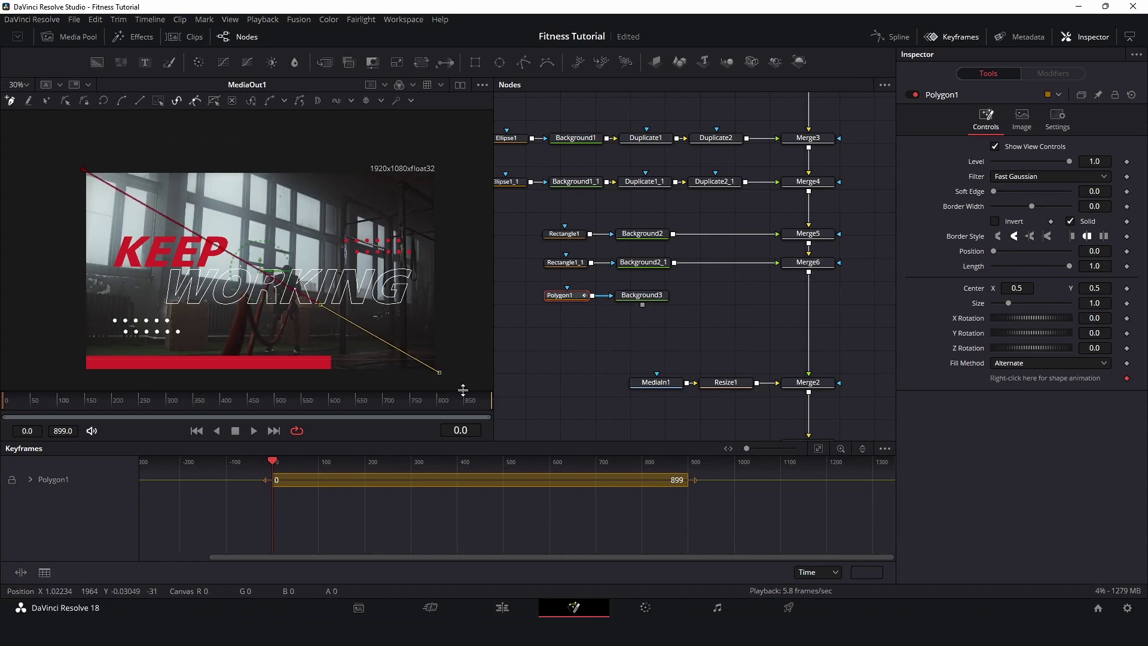
click(440, 377)
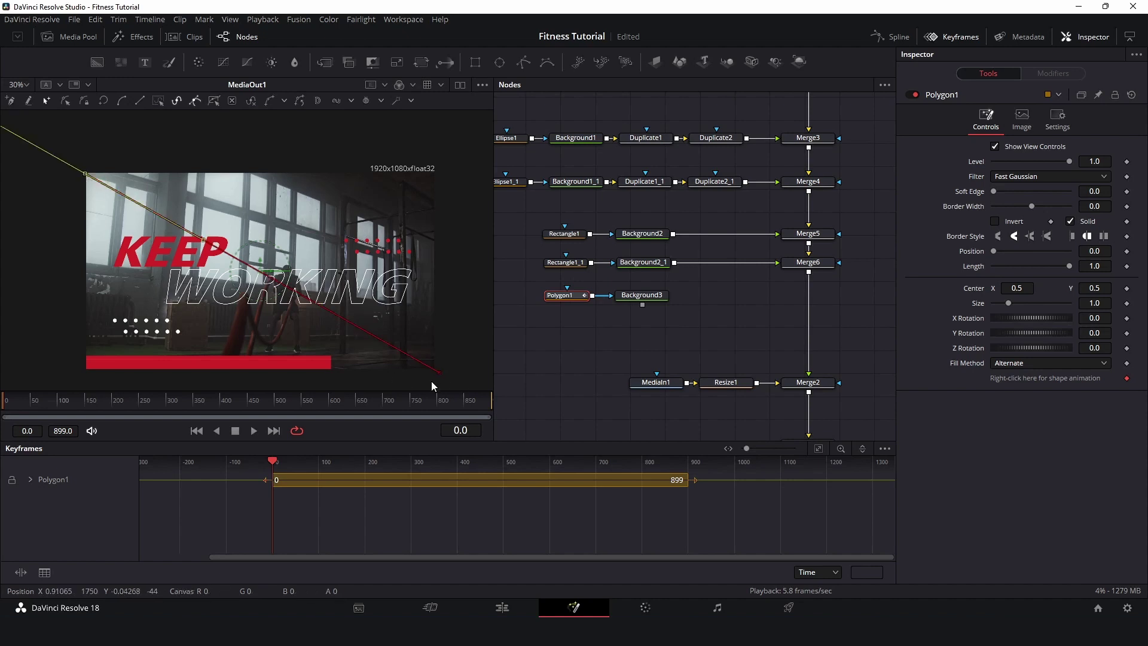
drag(440, 376, 445, 379)
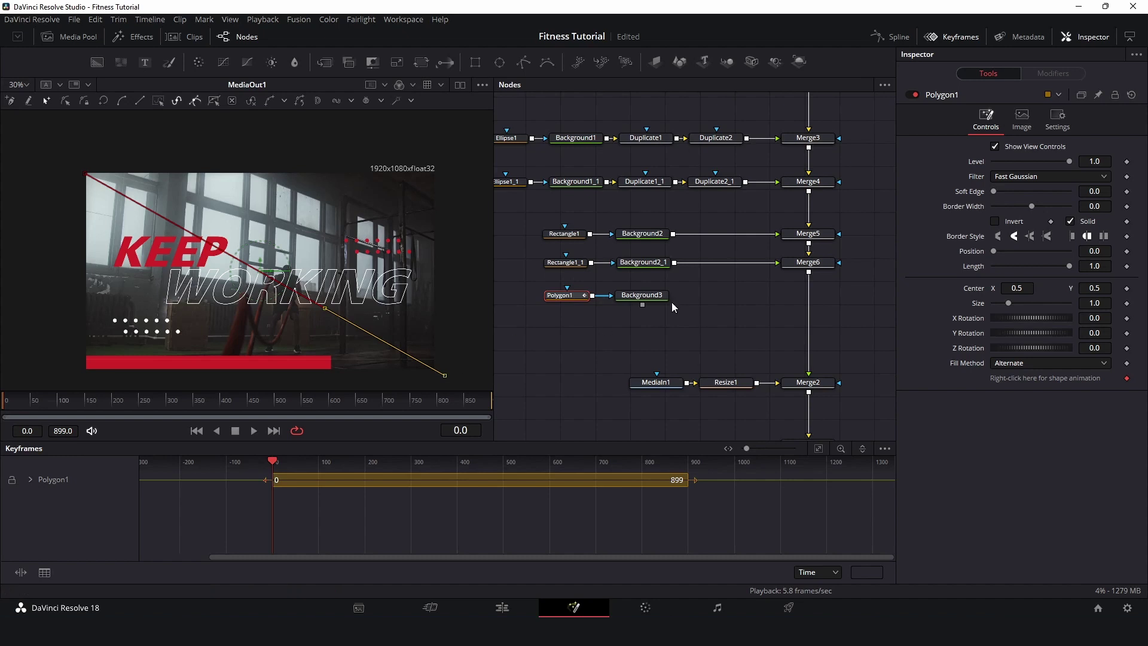
Step: Merge Background3 in after Merge6 and set the polygon's border width to 0.0013
drag(642, 305, 810, 272)
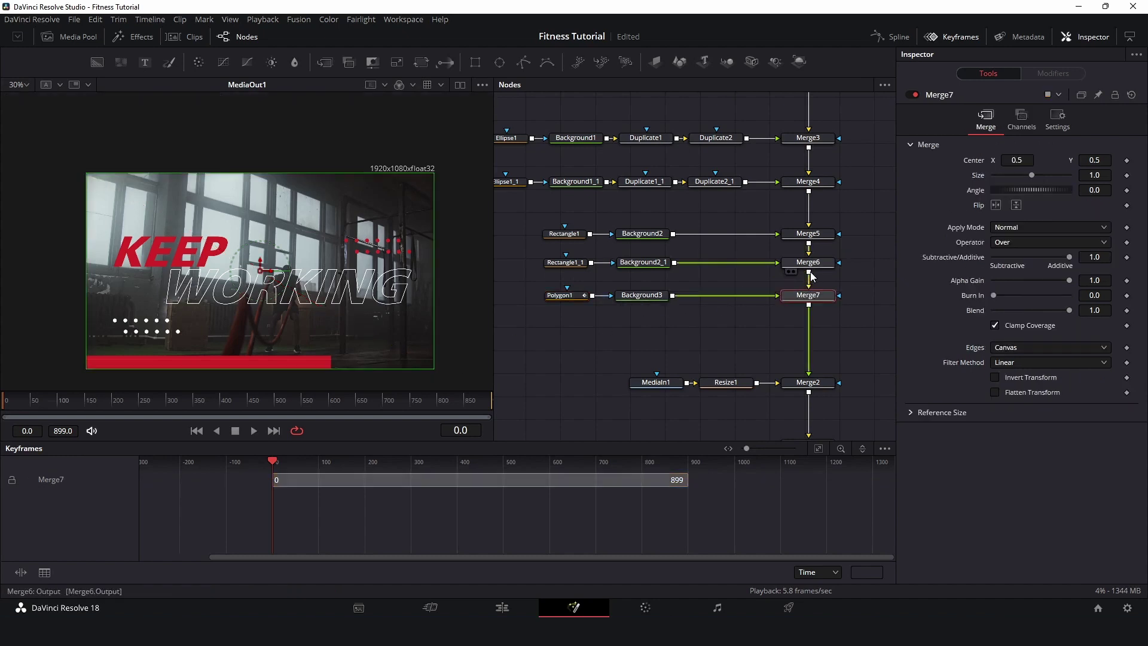
click(564, 295)
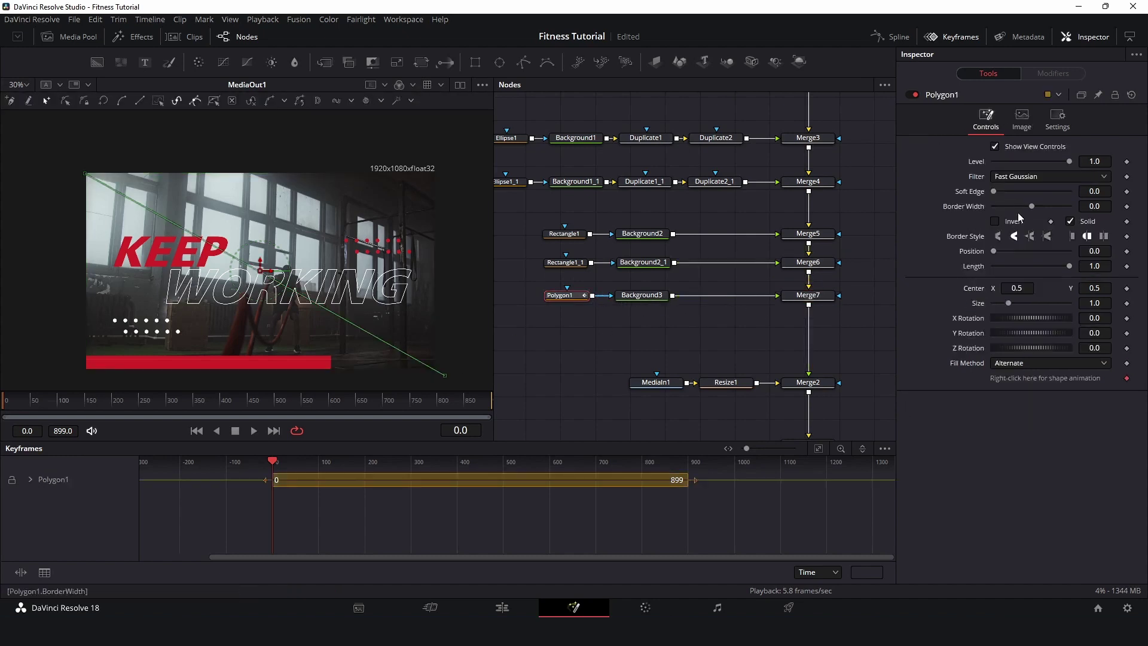
drag(1031, 206, 1033, 206)
click(511, 342)
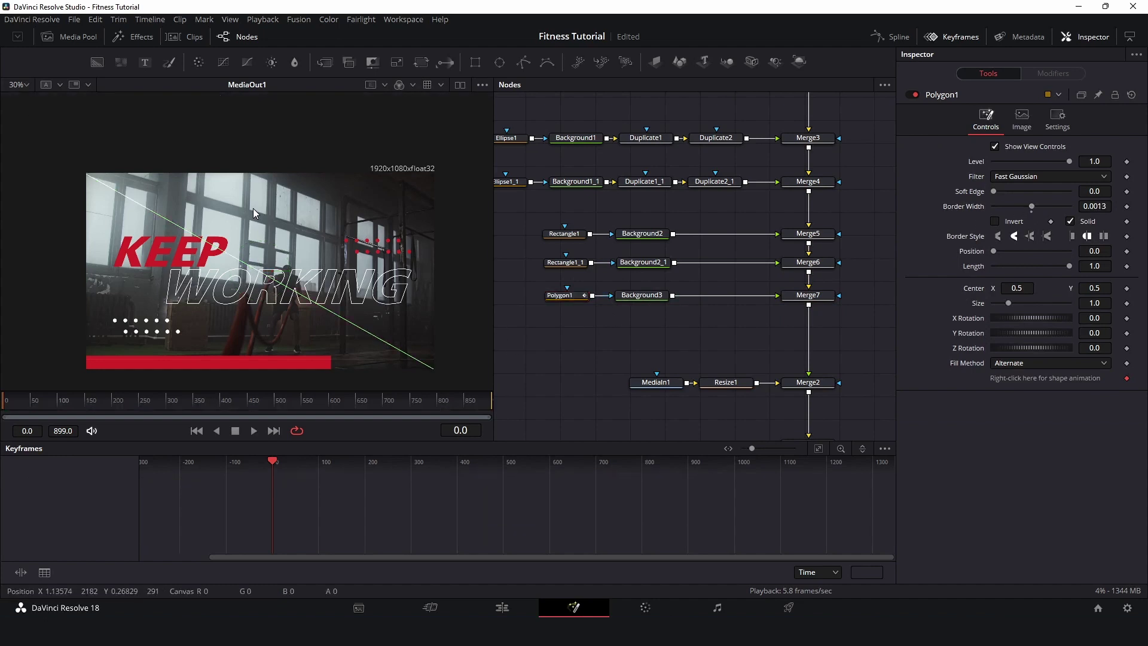
click(30, 84)
click(27, 102)
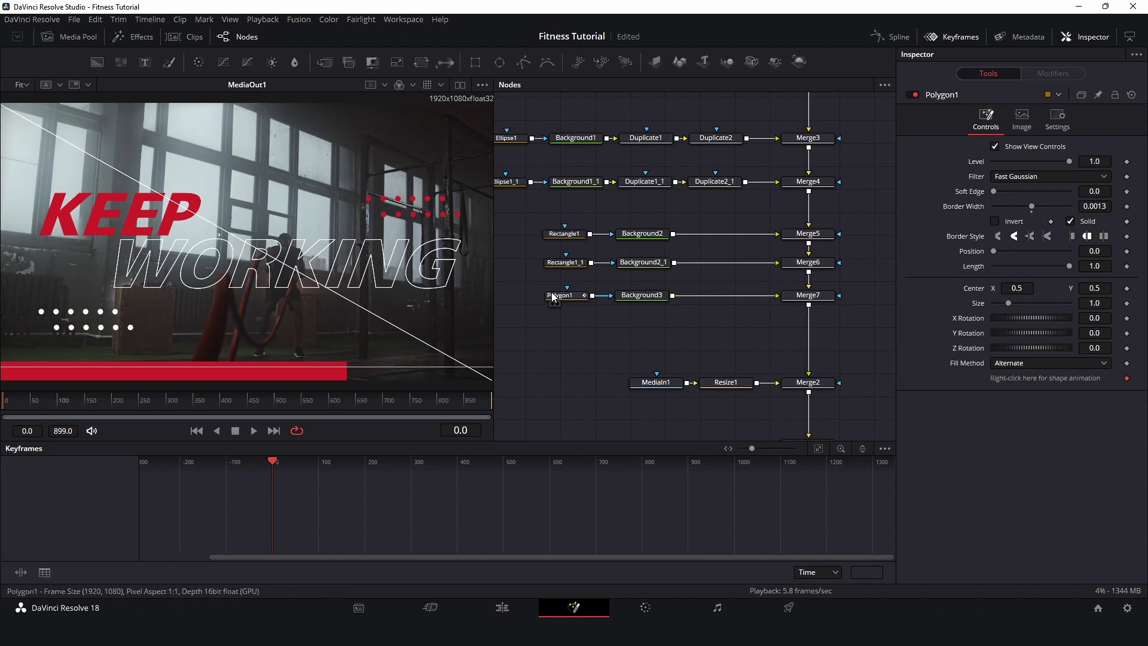
Step: Swap Merge7's foreground and background inputs and insert a Duplicate node after Background3
click(817, 302)
key(ctrl+t)
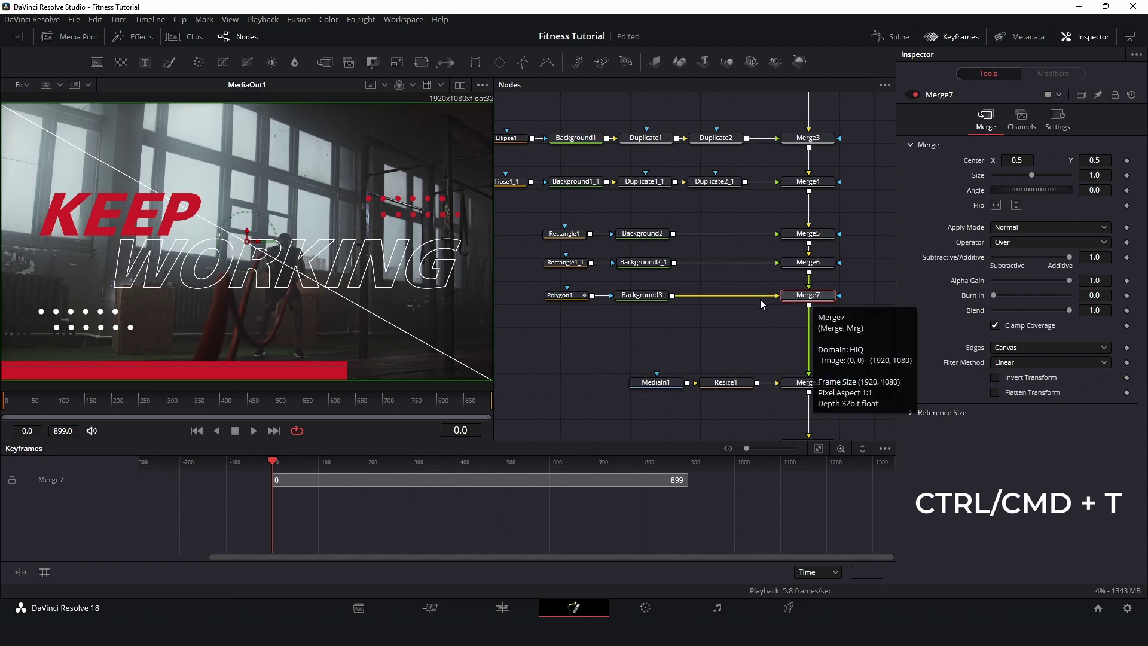
click(643, 299)
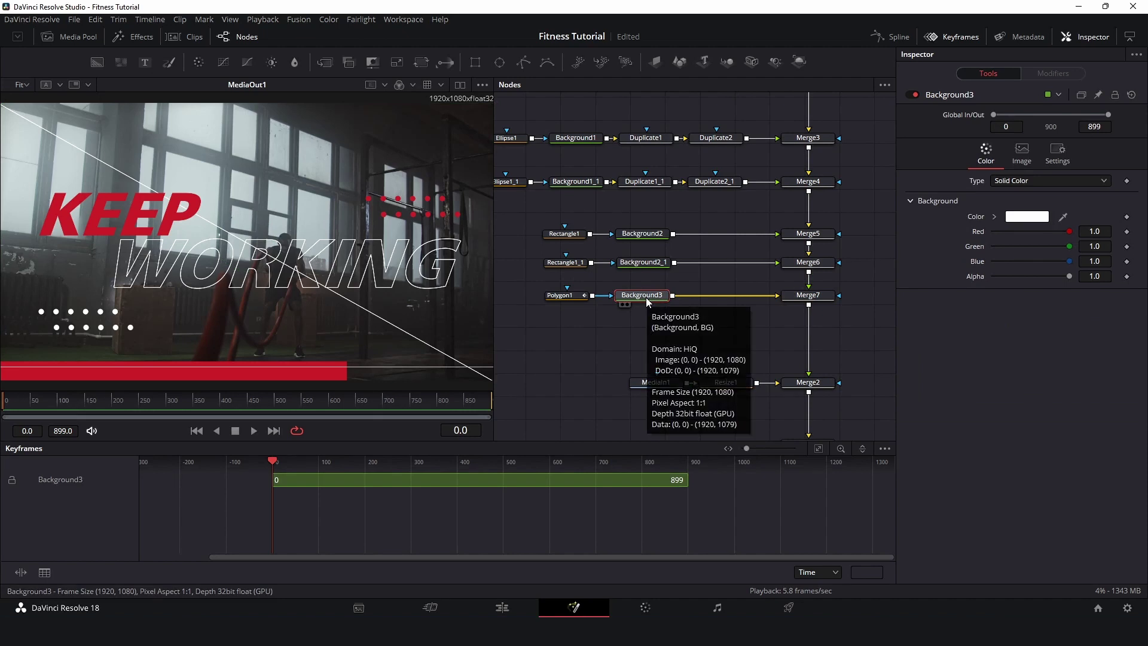
key(shift+space)
text(du)
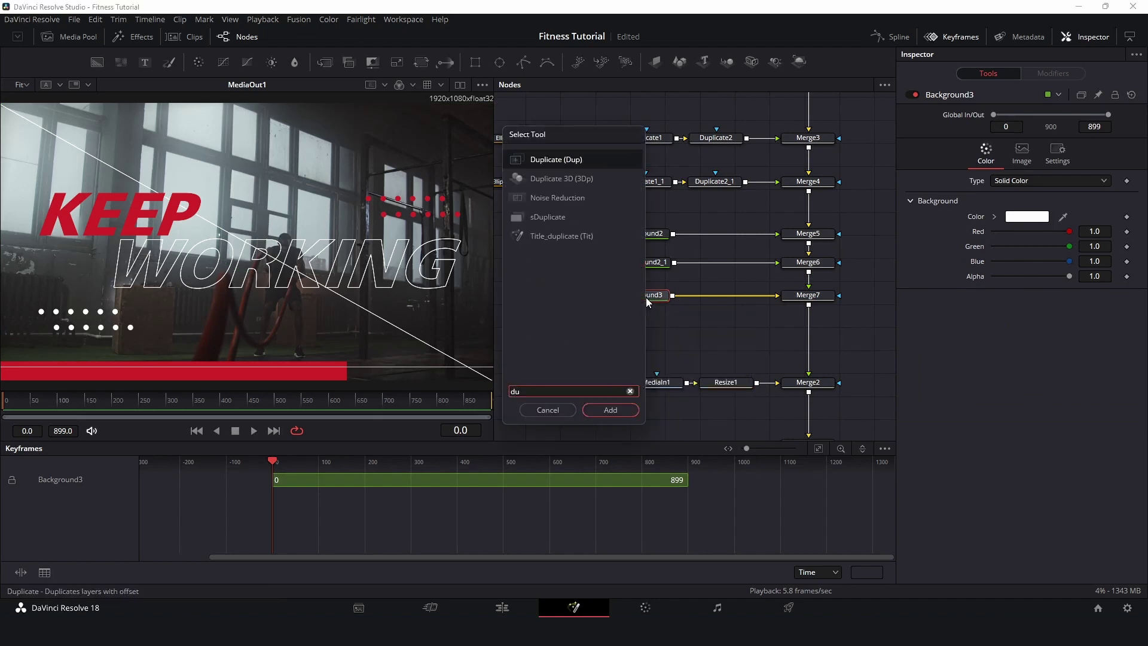
key(Return)
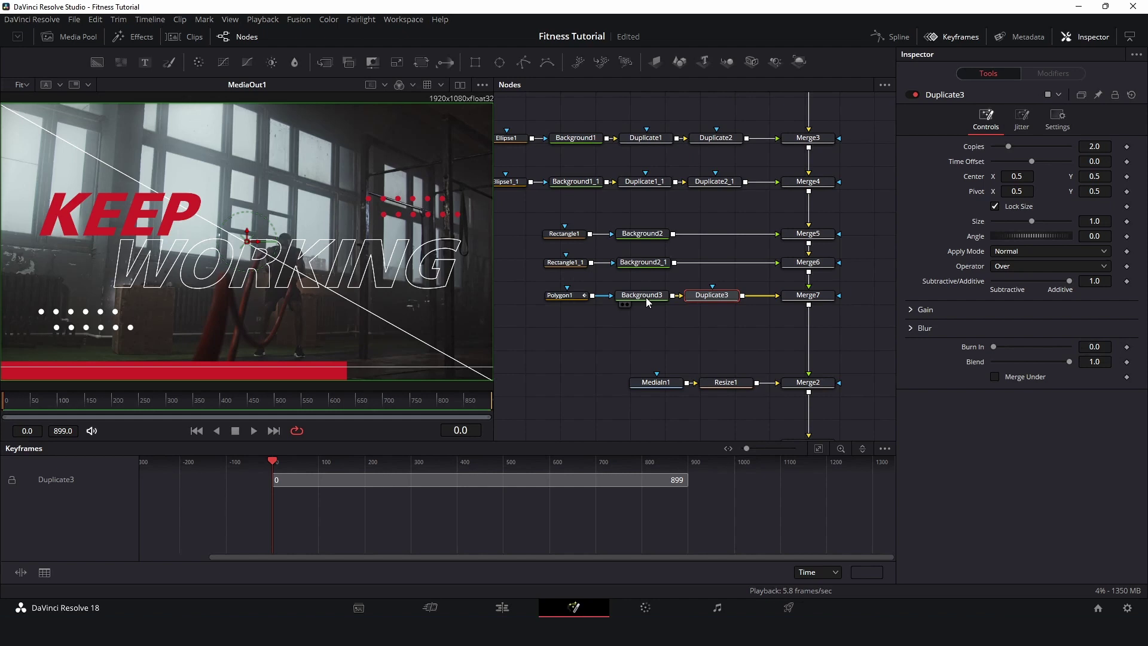
Step: Set the diagonal line's Duplicate node to 100 copies with a center X of 0.5149
click(1102, 146)
key(Tab)
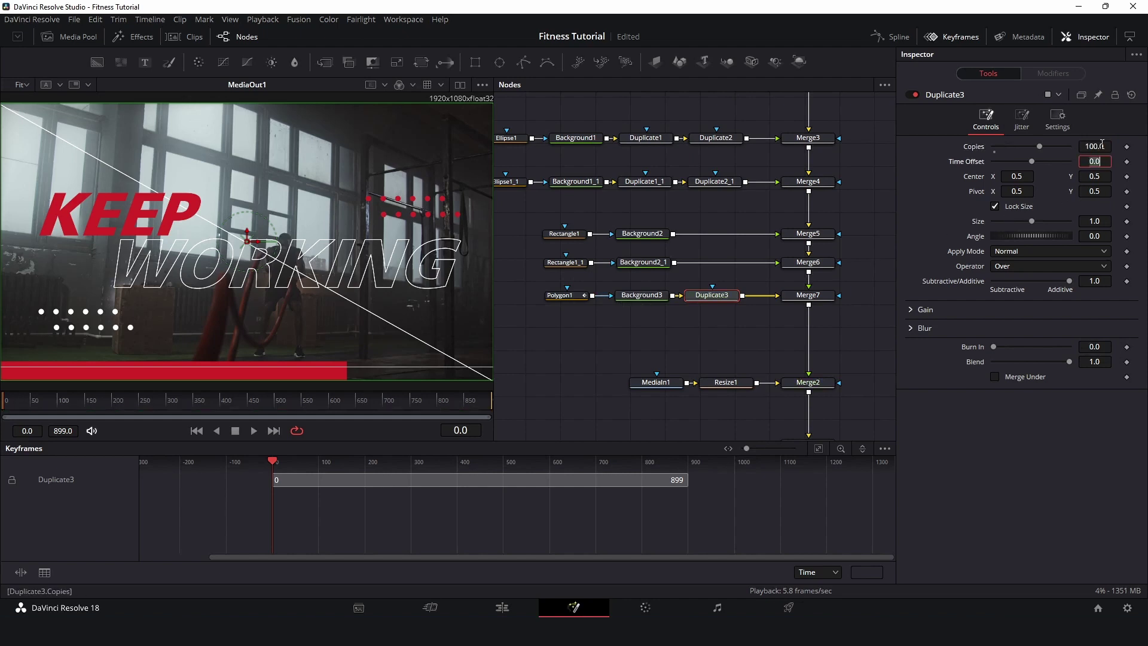
click(1012, 177)
mouse_move(255, 239)
mouse_down()
mouse_move(276, 239)
mouse_move(255, 239)
mouse_up()
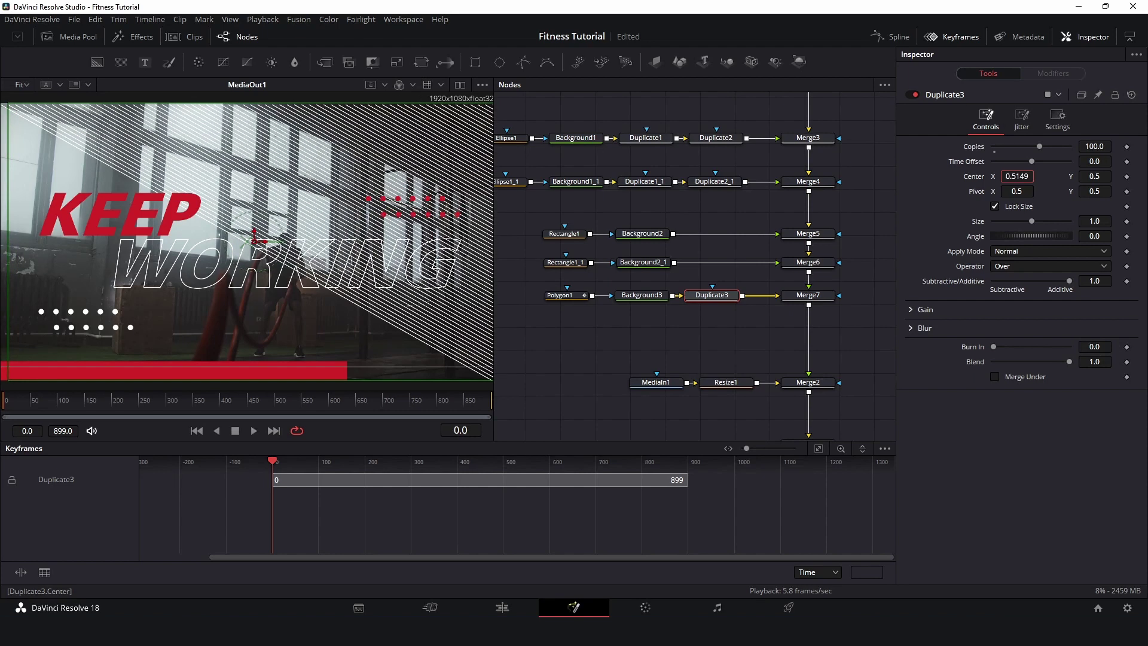
click(577, 345)
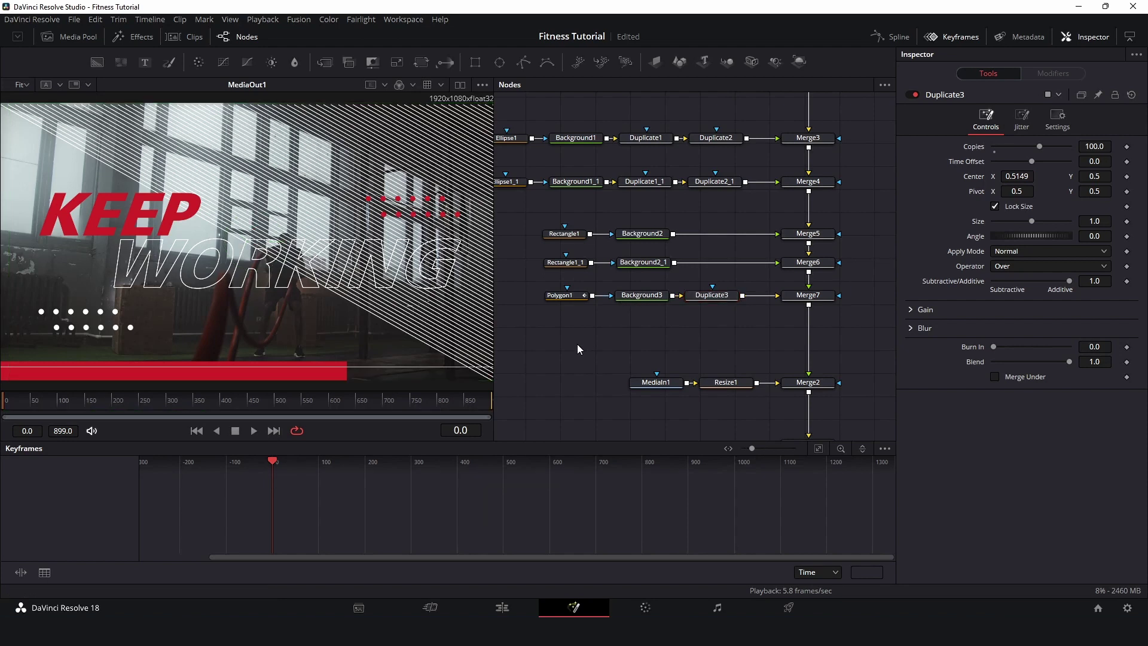
Step: Lower the Polygon1 mask's level to 0.094 to fade the diagonal lines, and save the project
click(570, 299)
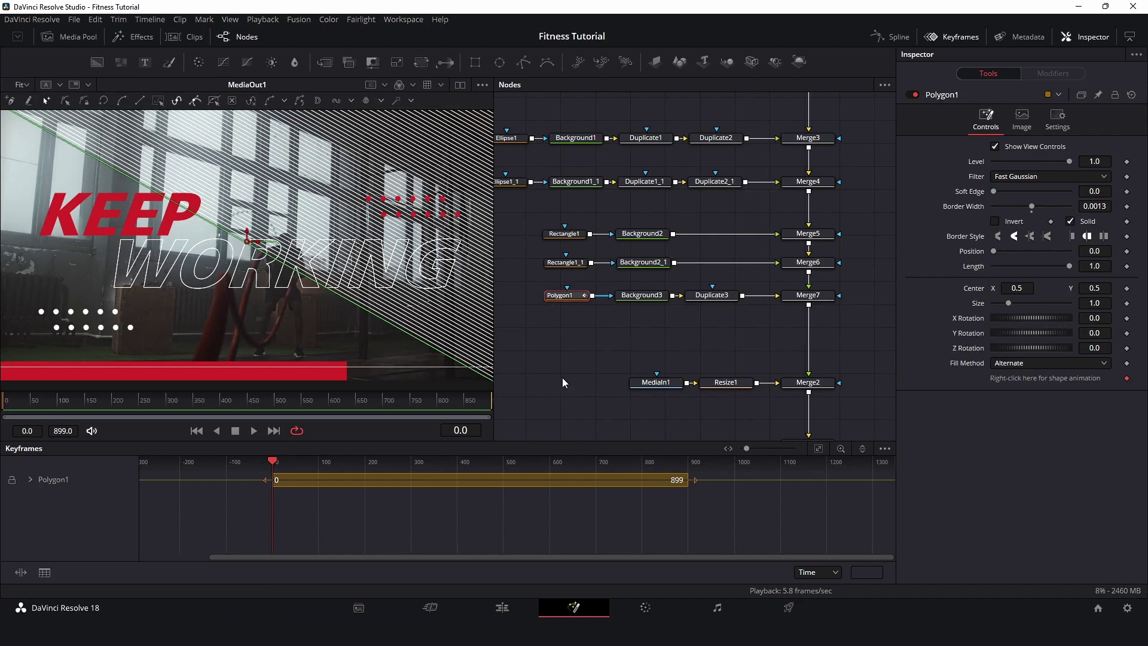
click(571, 430)
click(573, 299)
drag(1065, 163, 1000, 156)
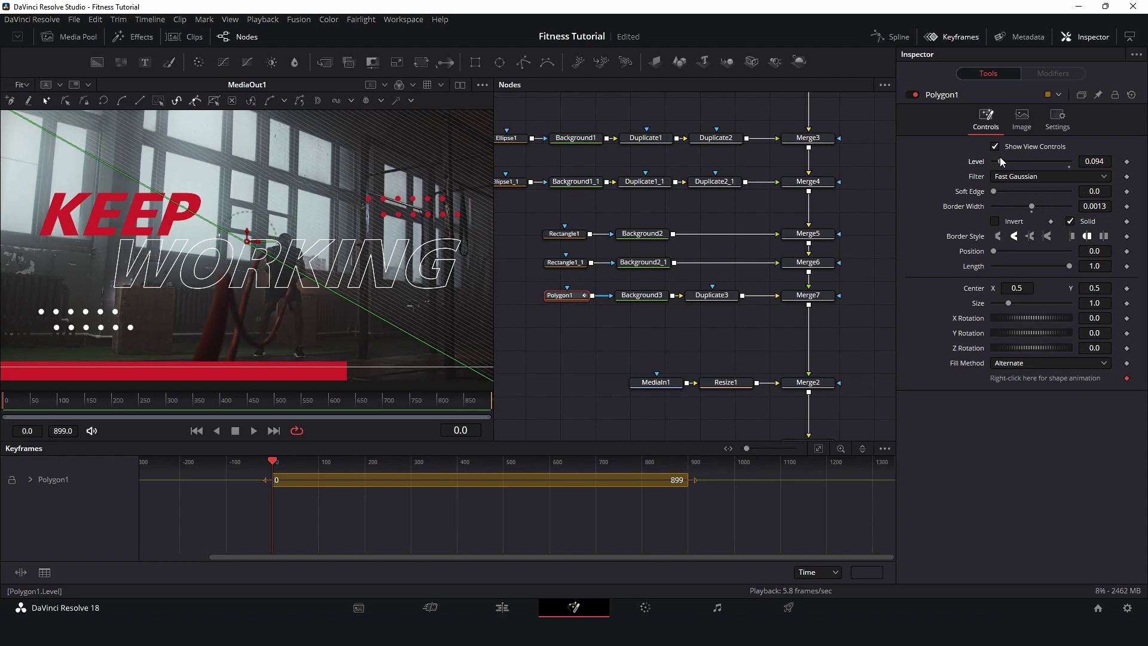
click(583, 333)
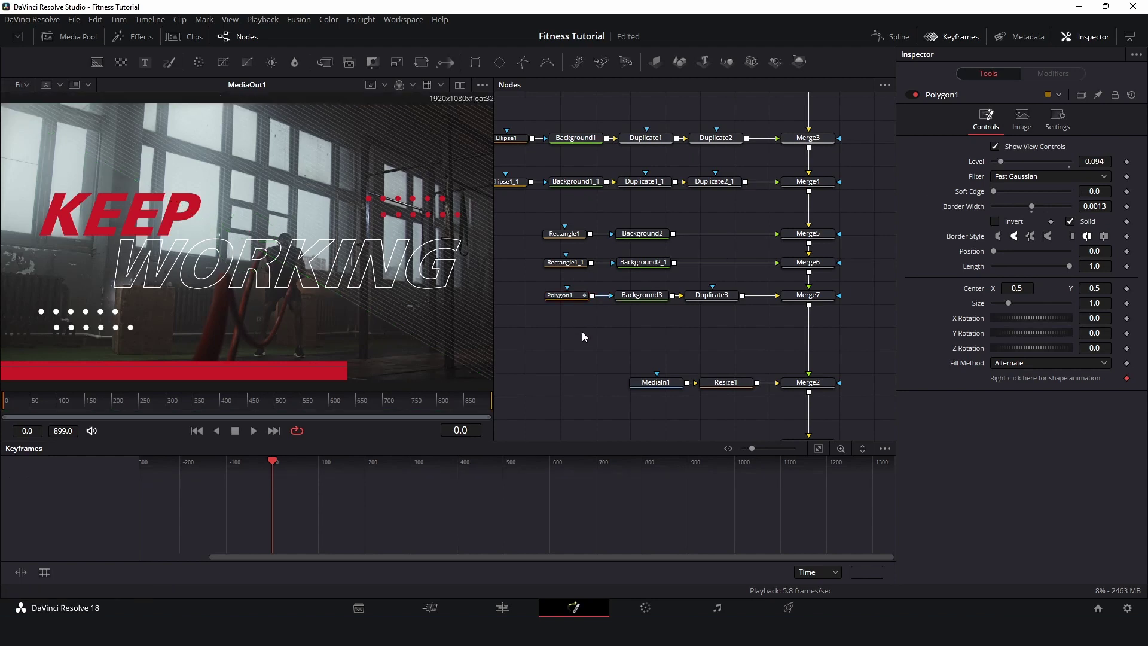
key(ctrl+s)
Step: Move the MediaIn1 and Resize1 nodes away from Merge2 to leave room for another node
drag(539, 404, 544, 335)
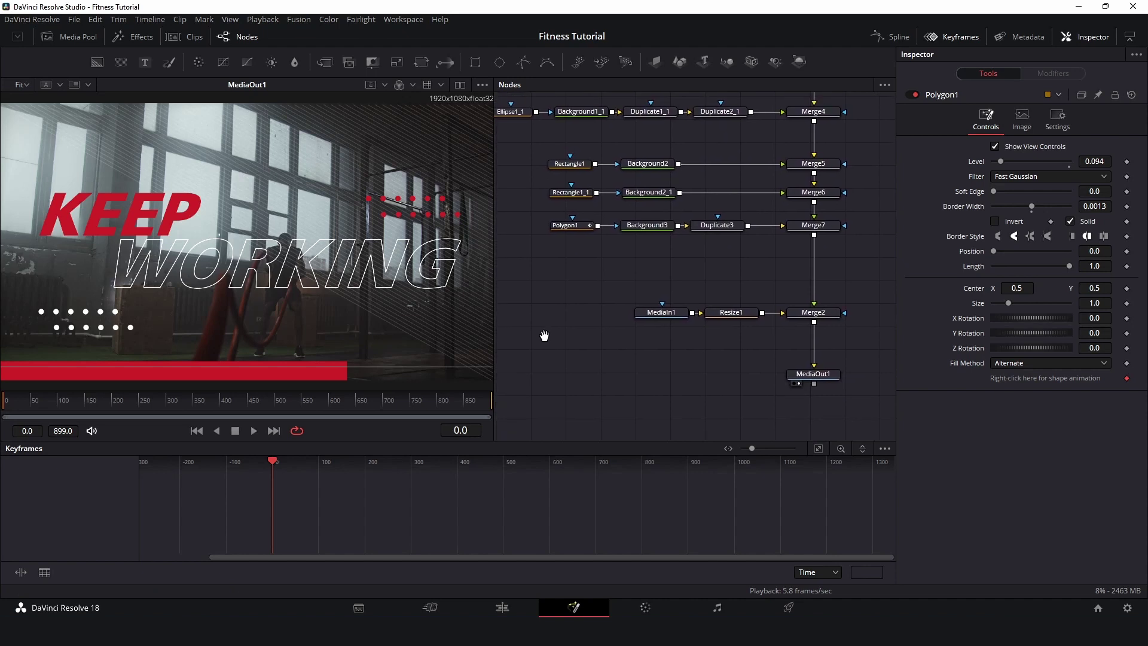
drag(613, 281, 618, 320)
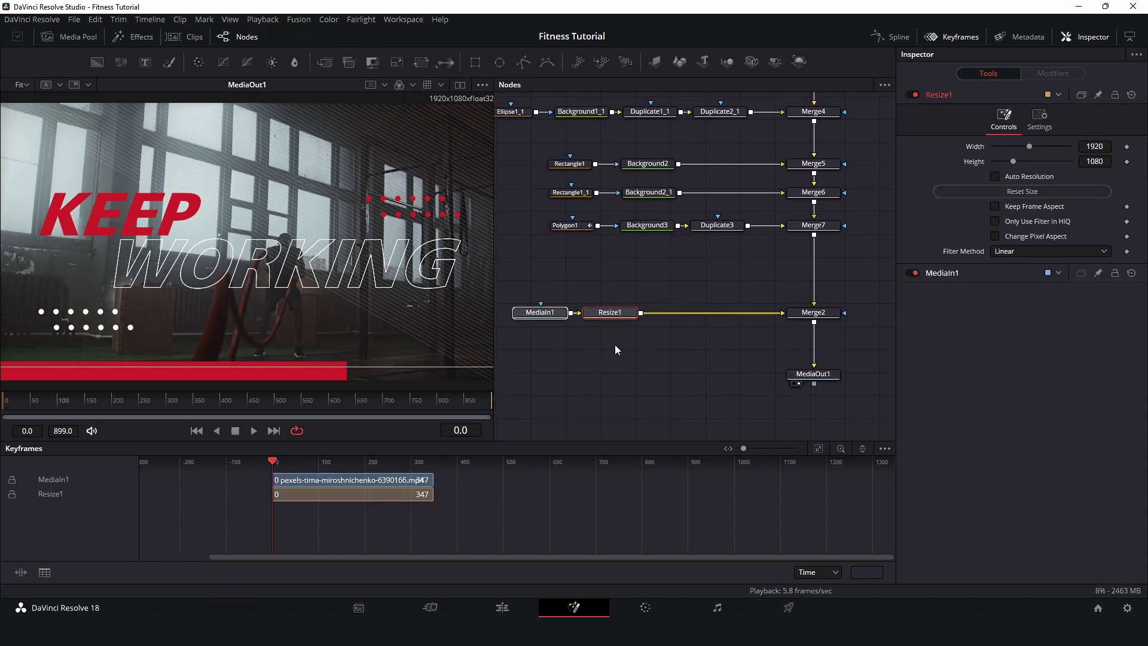
click(622, 357)
Step: Insert a Color Corrector node between Resize1 and Merge2
click(620, 315)
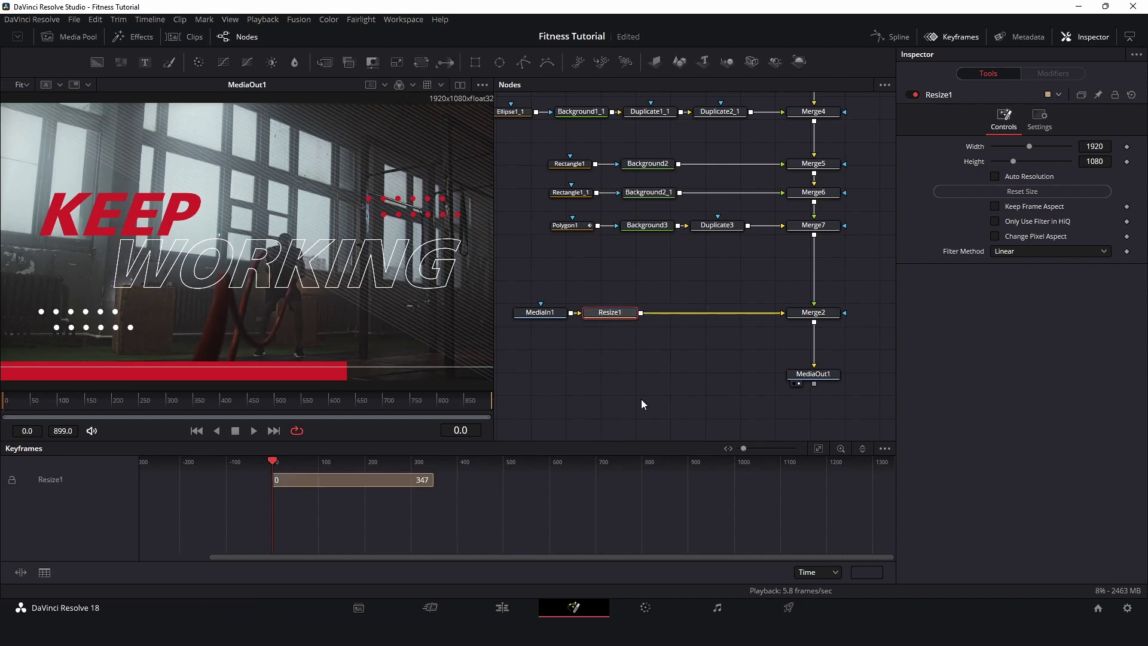
key(shift+space)
text(du)
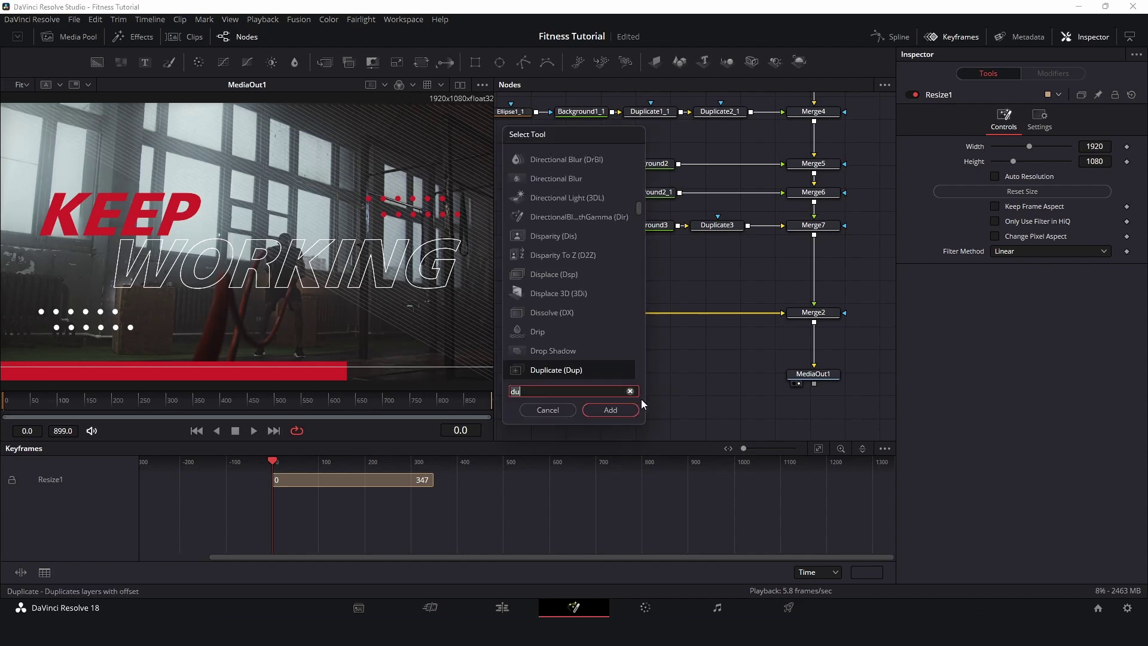
key(BackSpace)
key(BackSpace)
text(colo)
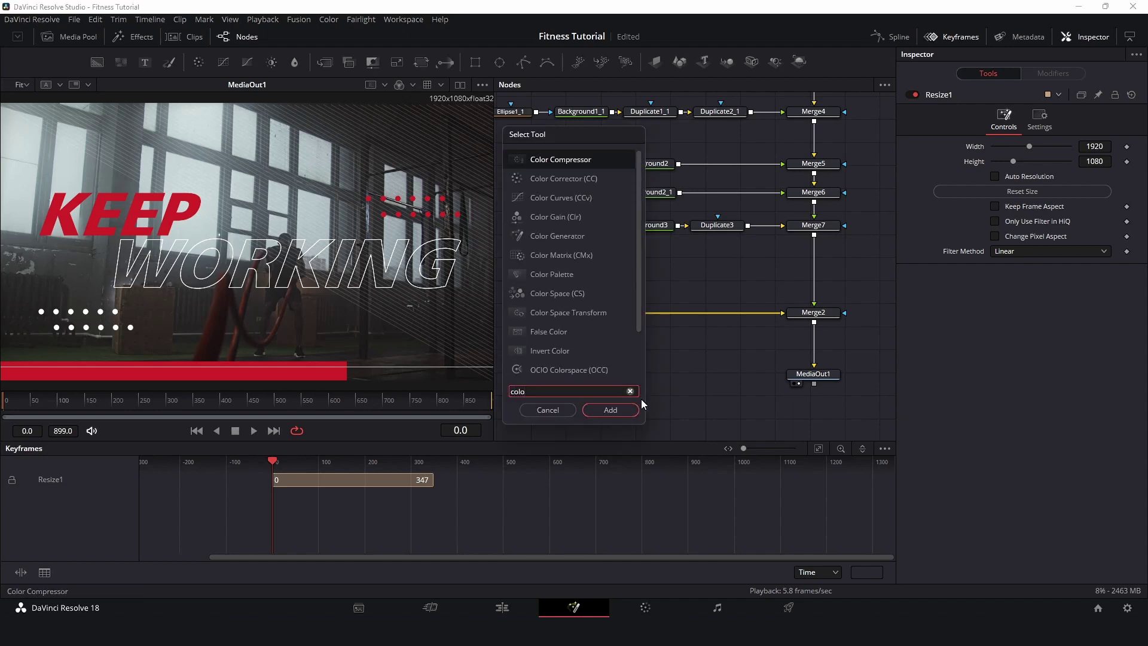
click(568, 178)
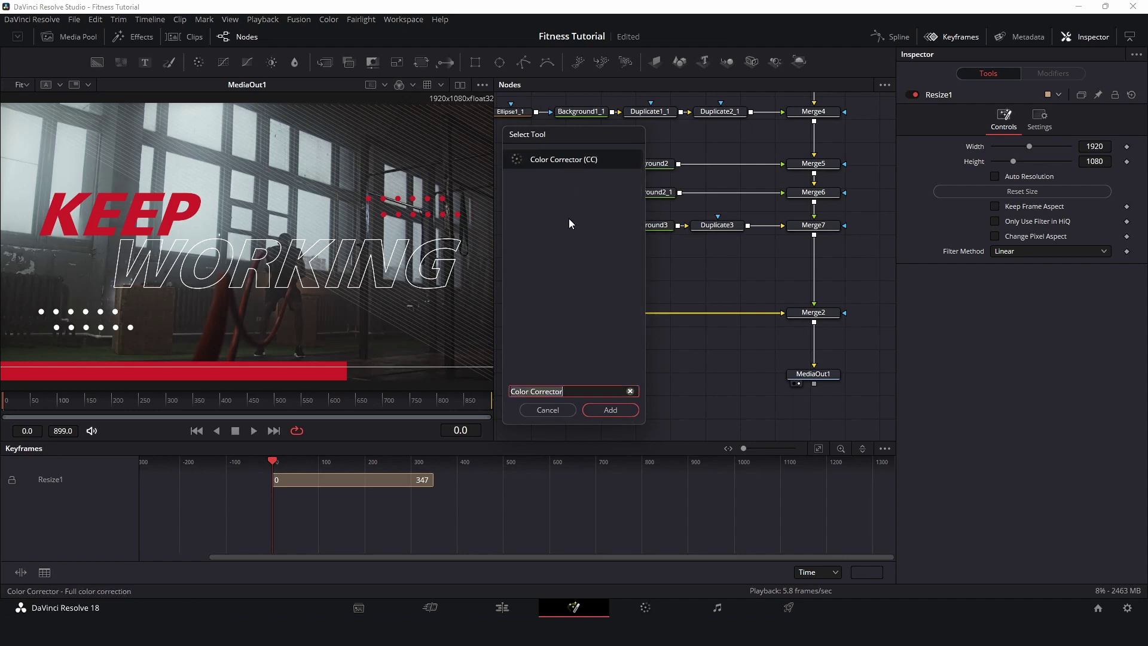
click(622, 412)
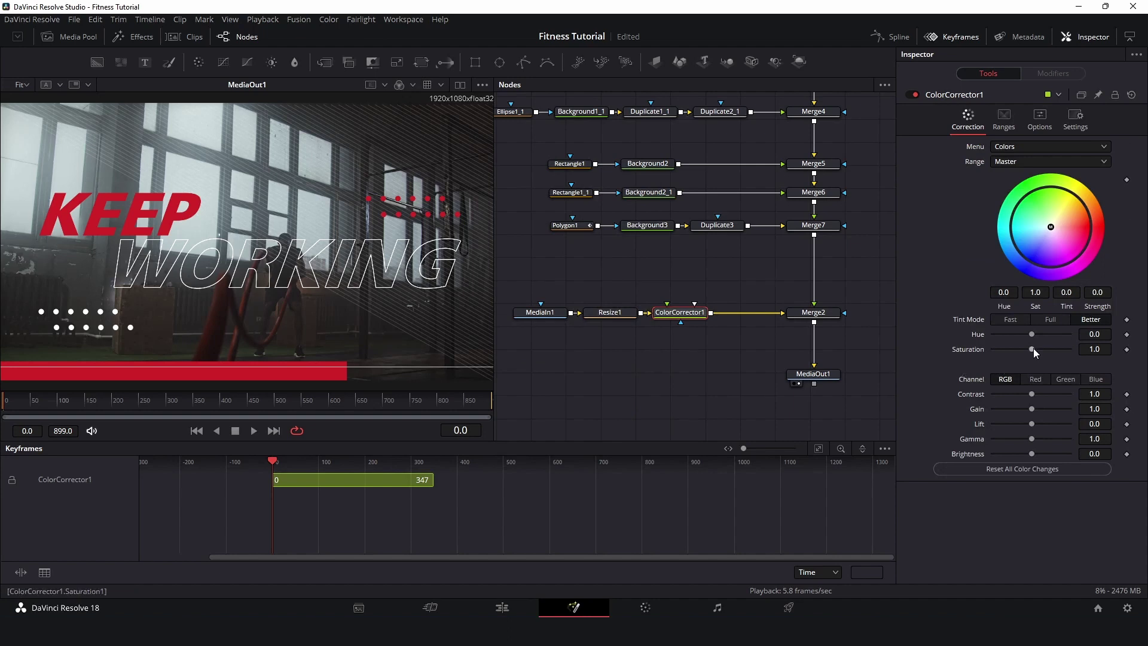
Step: Set the Color Corrector's saturation to 0.0 and play back part of the composition
drag(1031, 349, 973, 349)
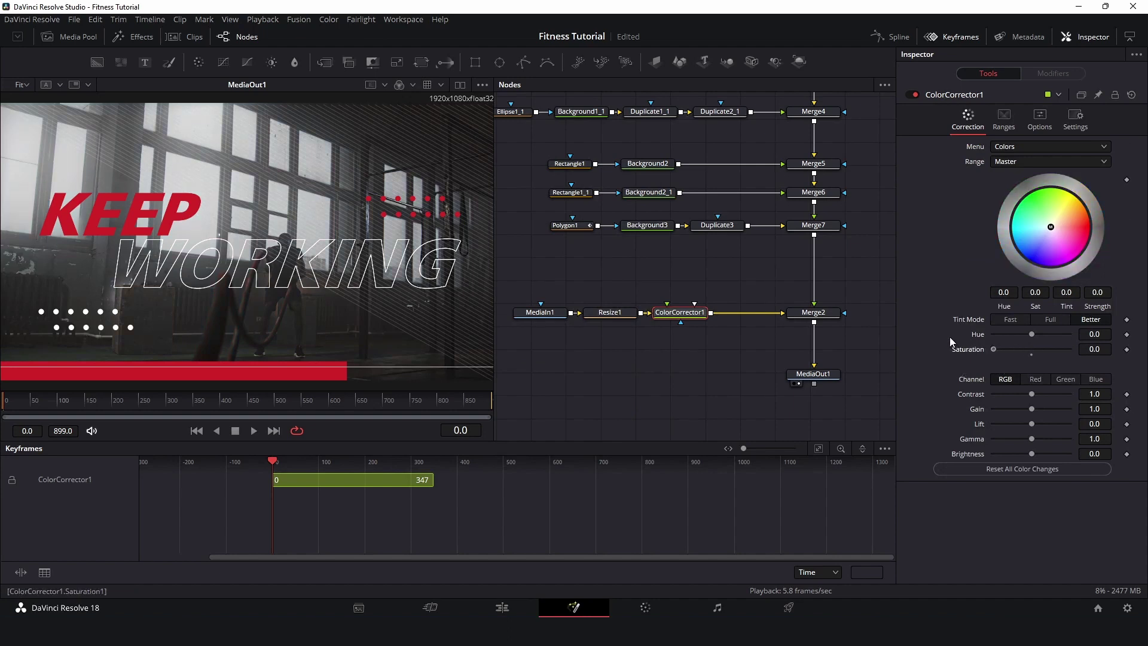
click(615, 379)
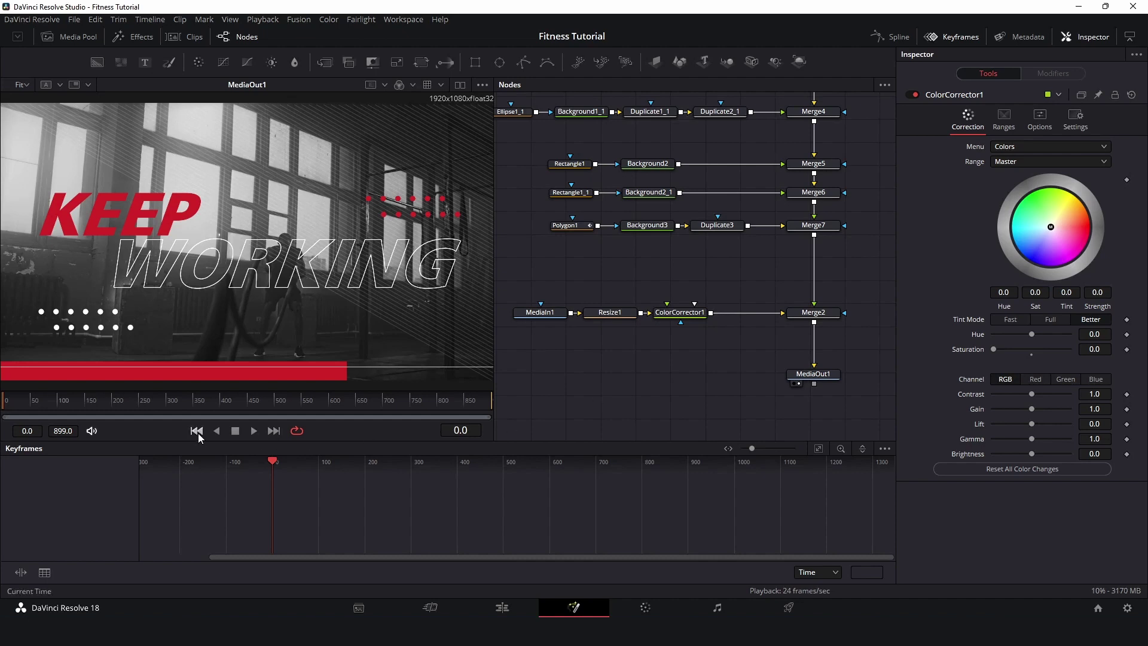
click(253, 432)
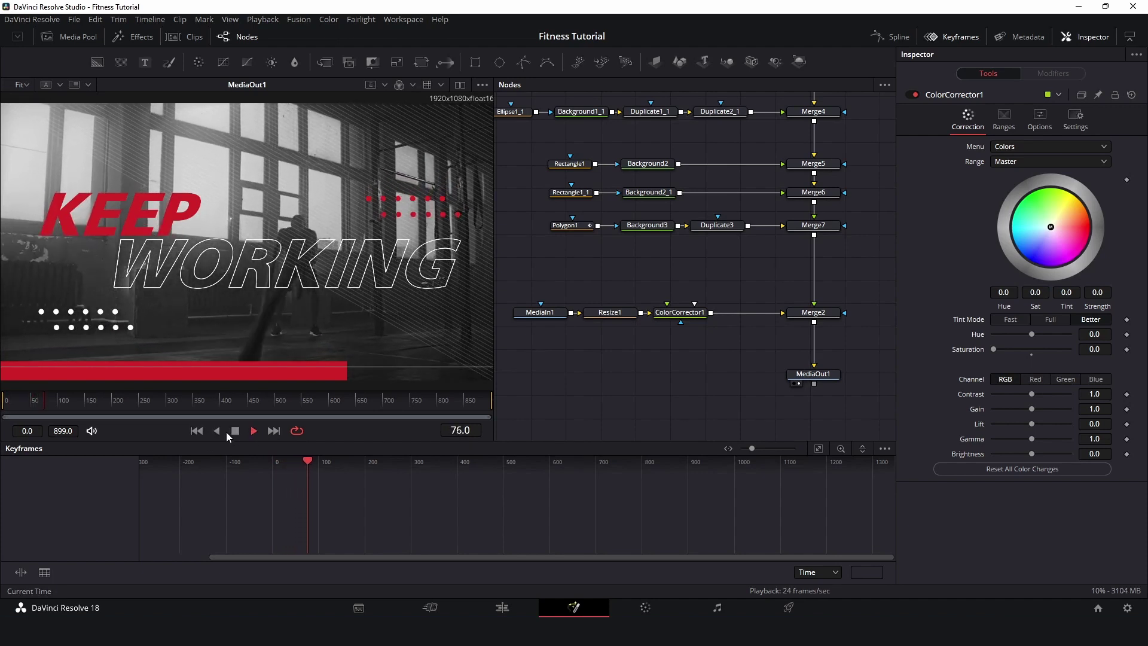
click(235, 431)
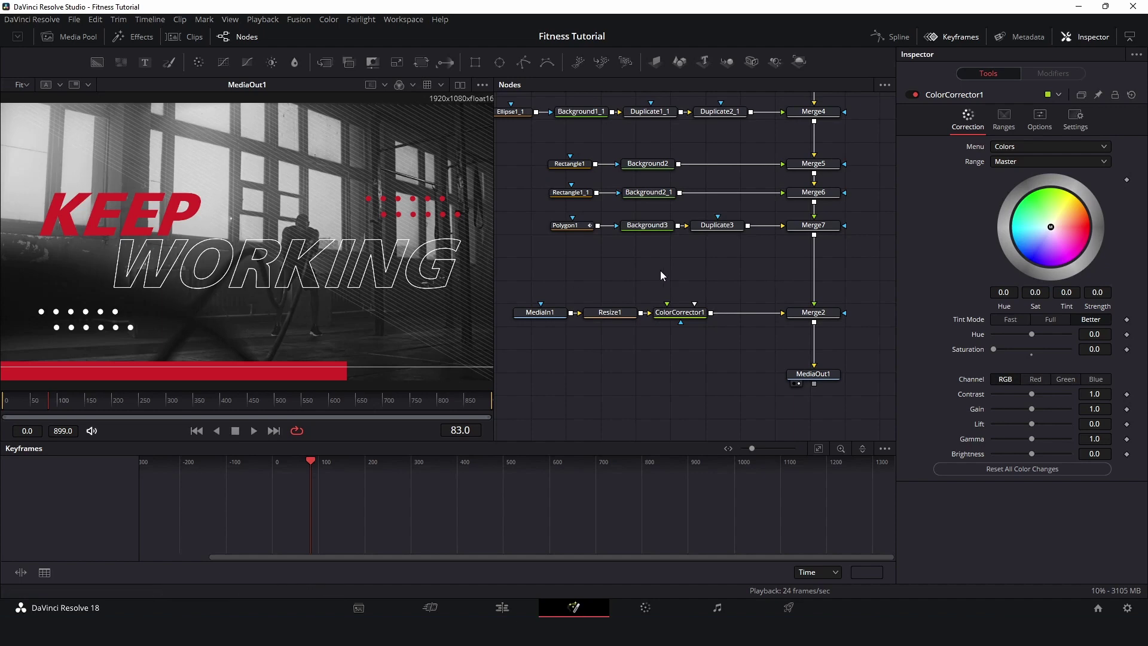
Step: Add a keyframe for the KEEP text's layout center at frame 20
scroll(663, 268, up, 5)
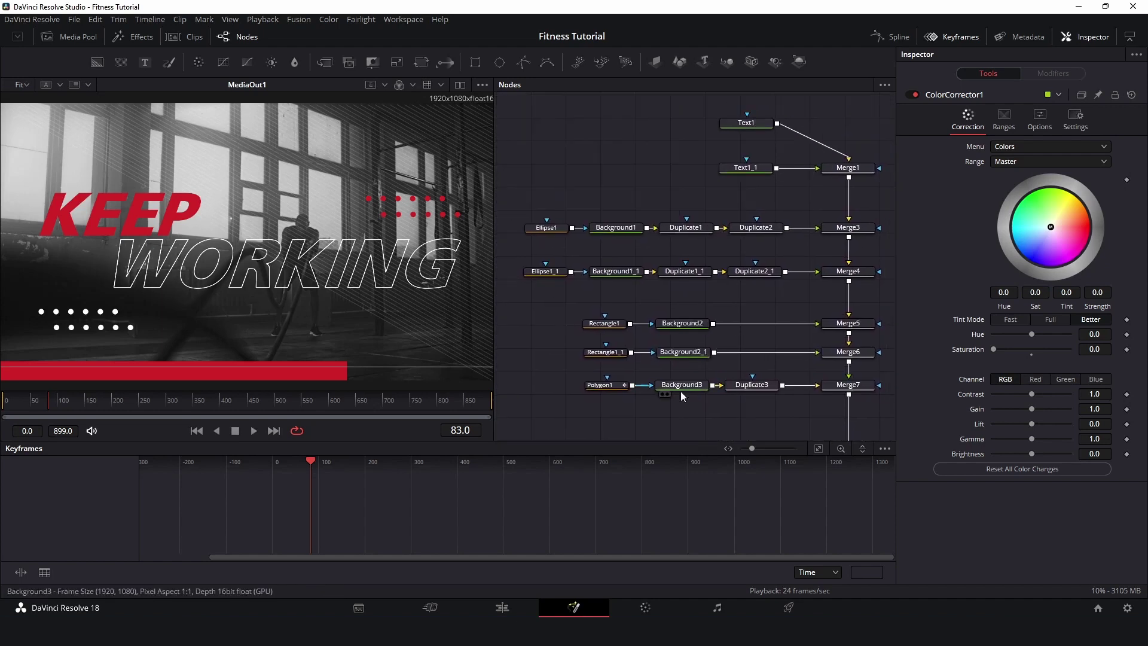
drag(660, 158, 583, 192)
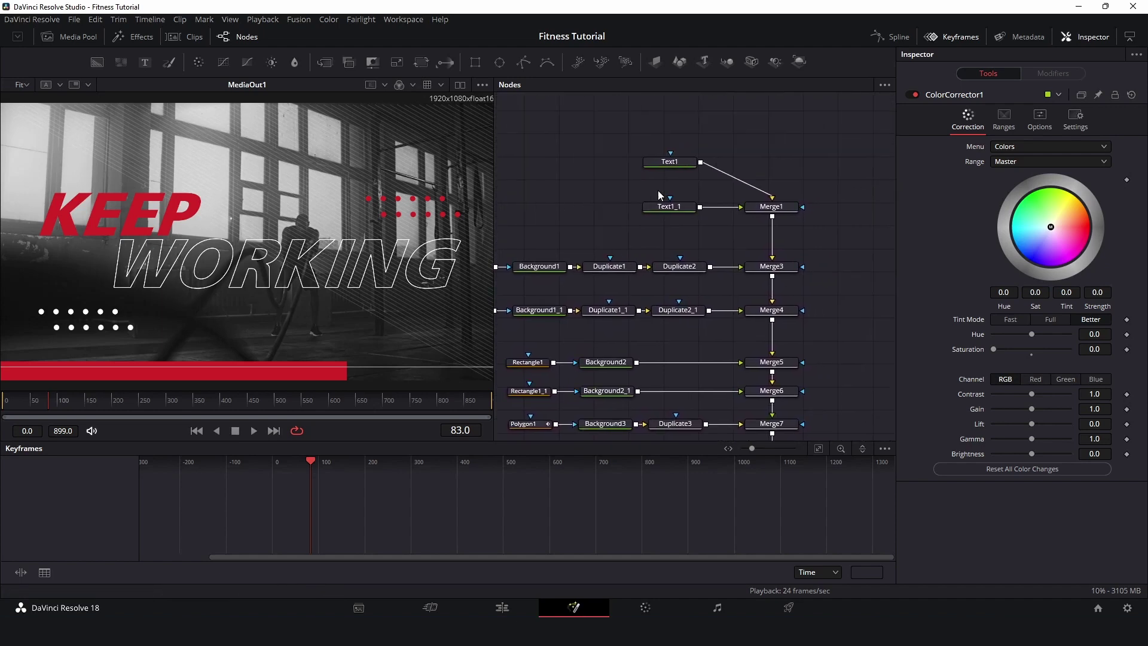
click(673, 162)
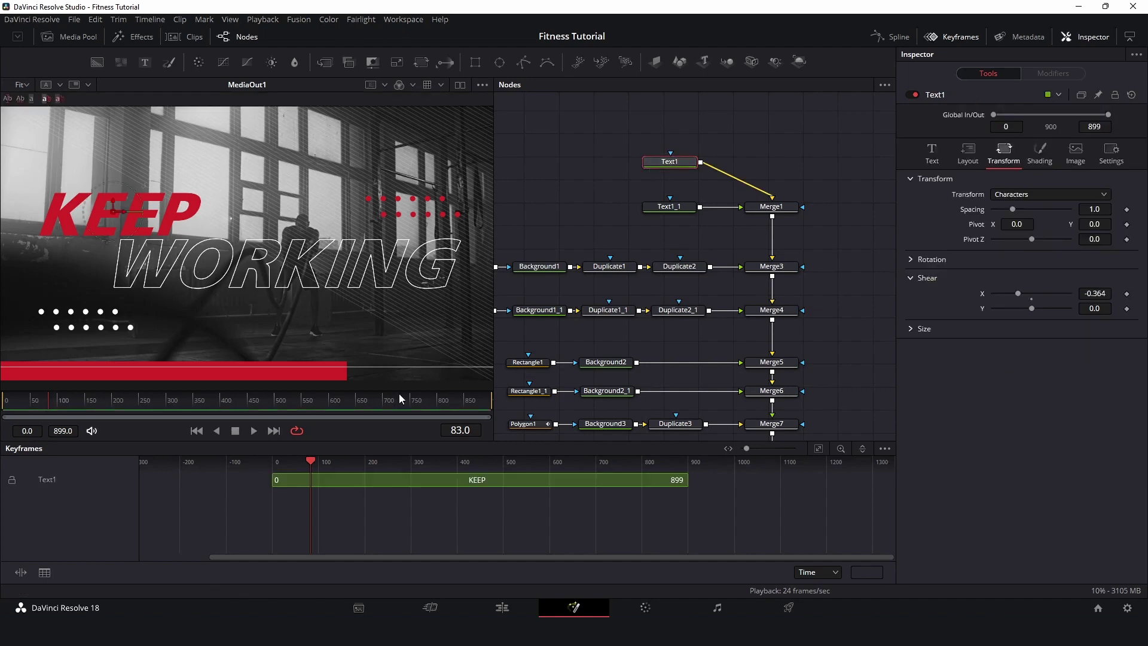
click(474, 433)
text(20)
key(Return)
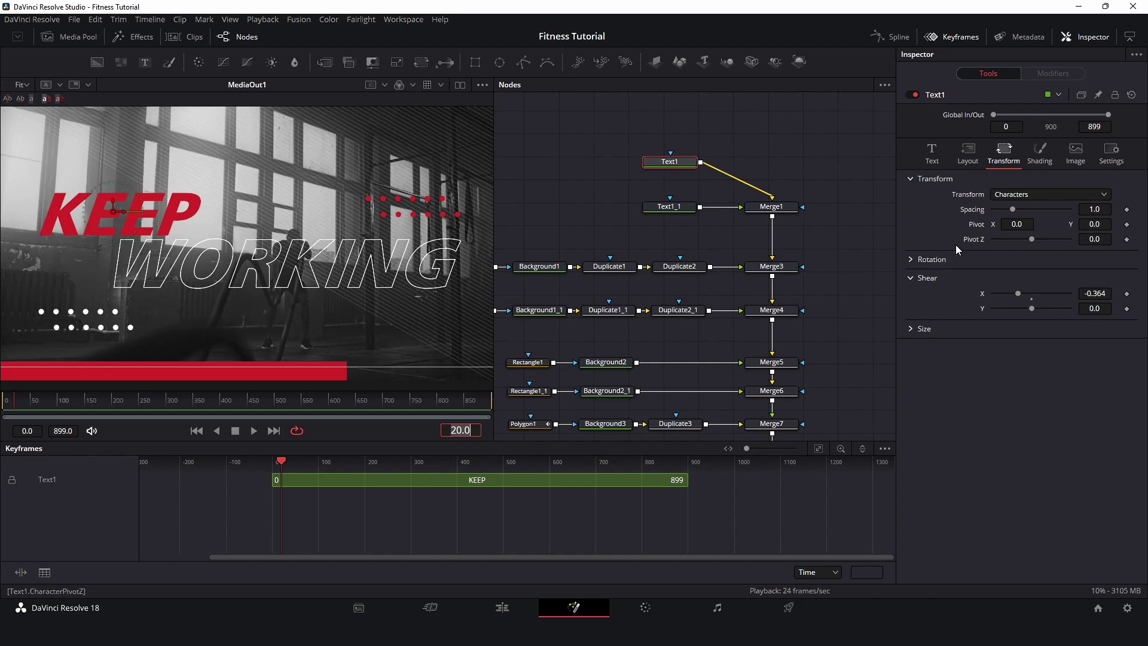
click(973, 157)
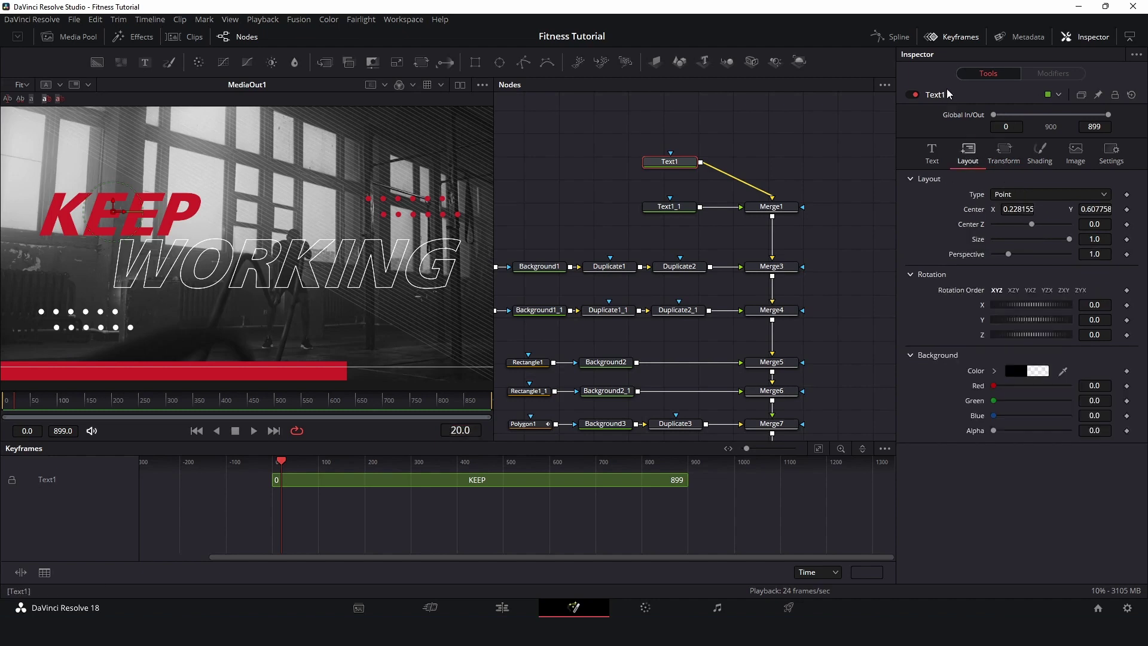
click(1127, 209)
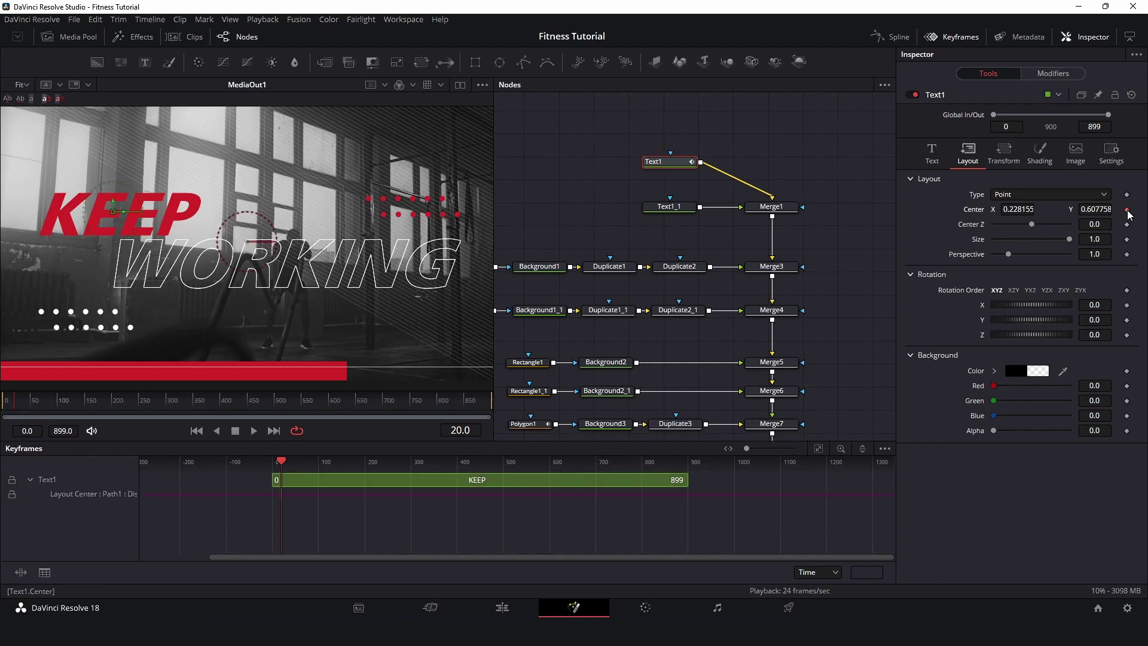
Step: At frame 0, lower KEEP's center X until the word is beyond the frame's left edge, and play the slide-in
double_click(477, 431)
text(0)
key(Return)
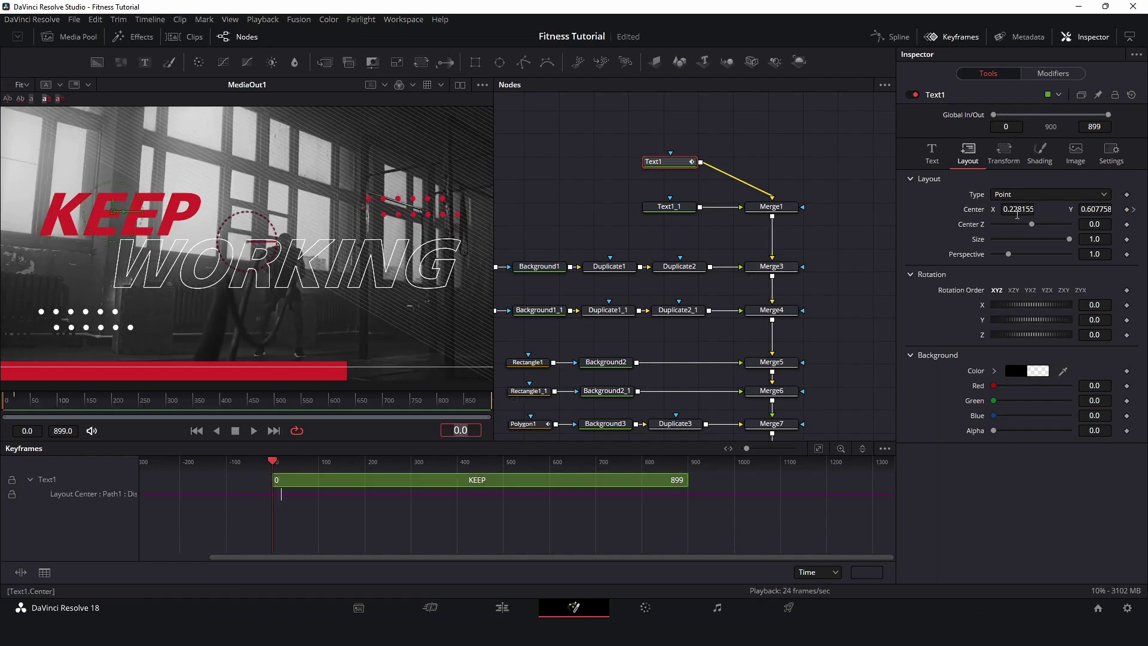
drag(1023, 209, 957, 209)
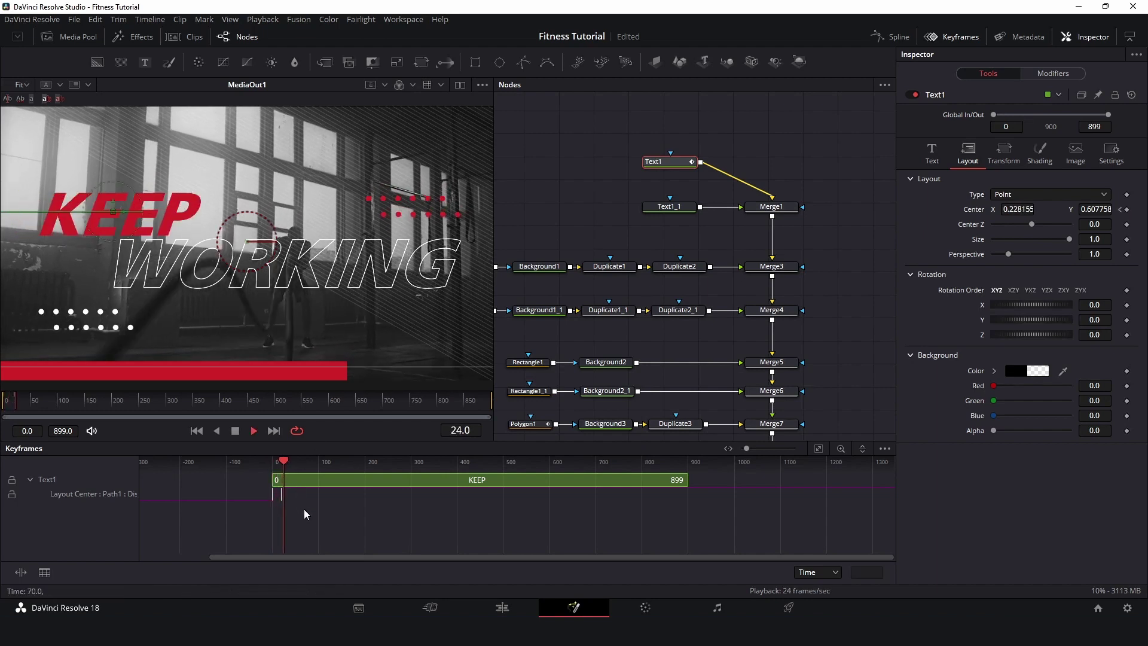
key(space)
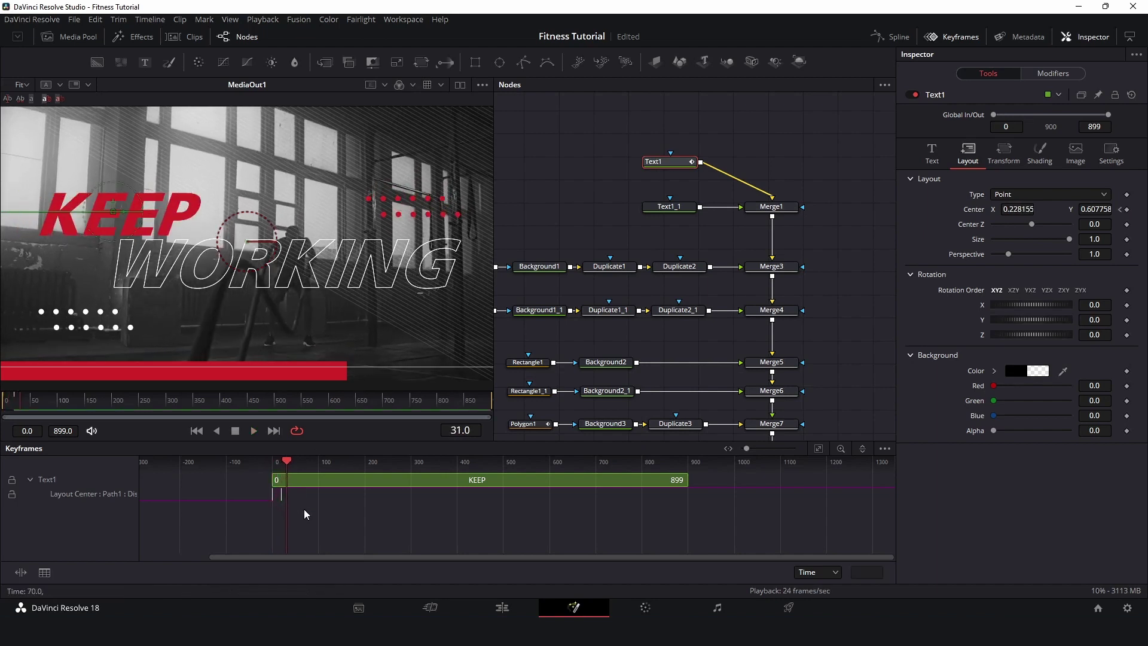
Step: Smooth KEEP's displacement curve in the Spline editor and extend the frame 20 keyframe's handle back to frame 0
click(894, 39)
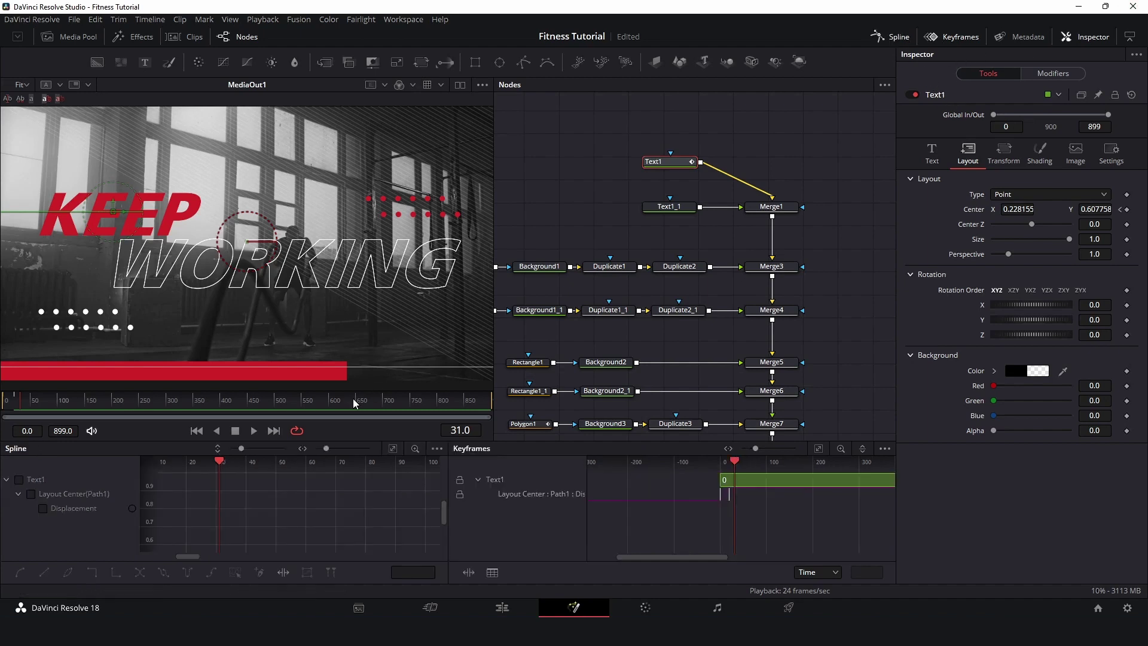
click(43, 508)
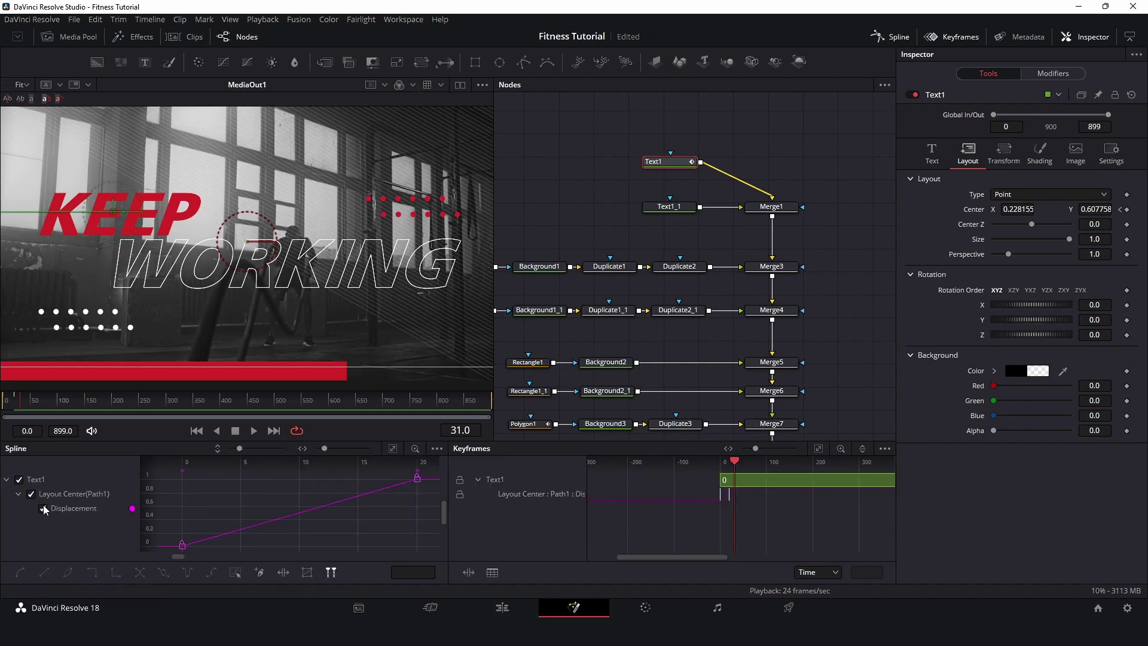
key(ctrl+a)
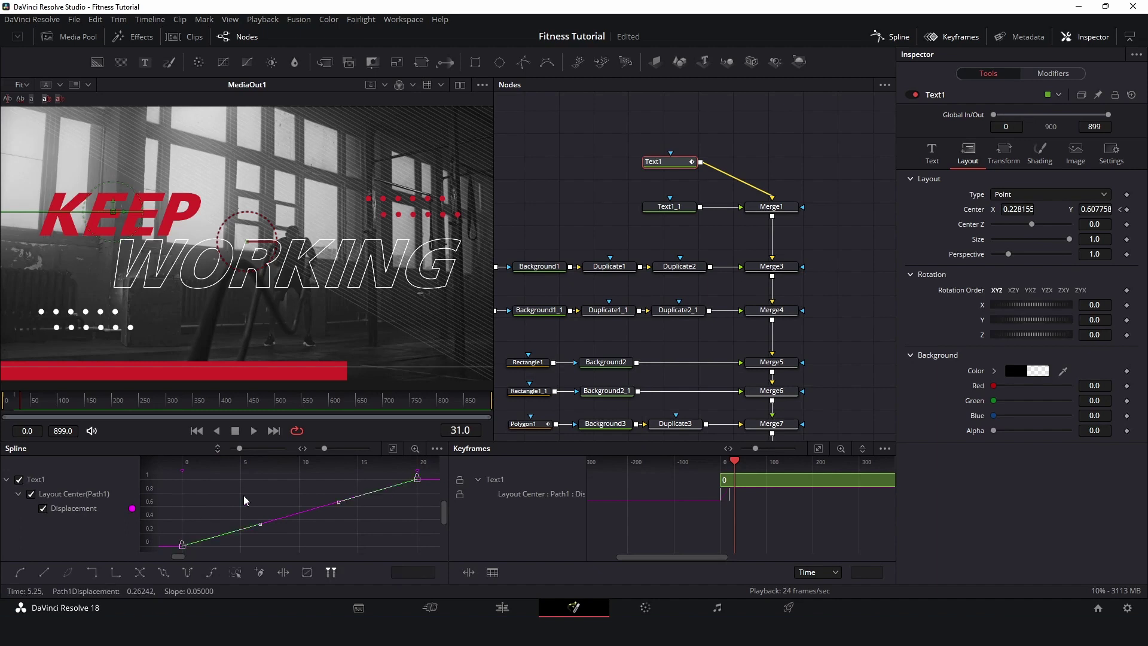
key(shift+s)
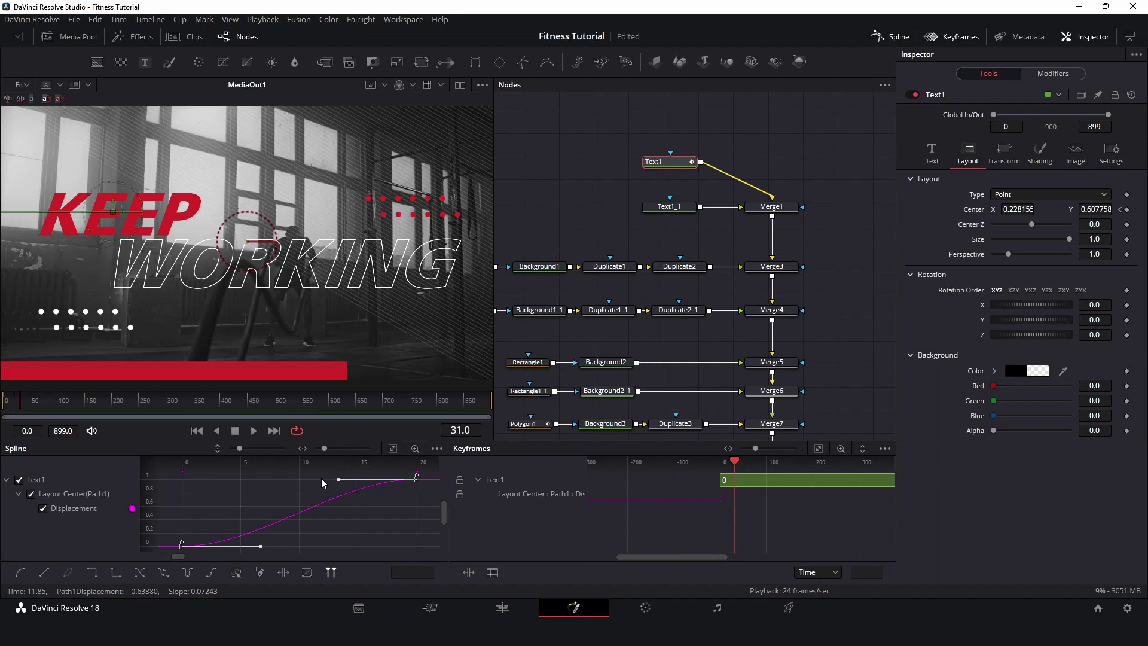
drag(337, 485, 177, 485)
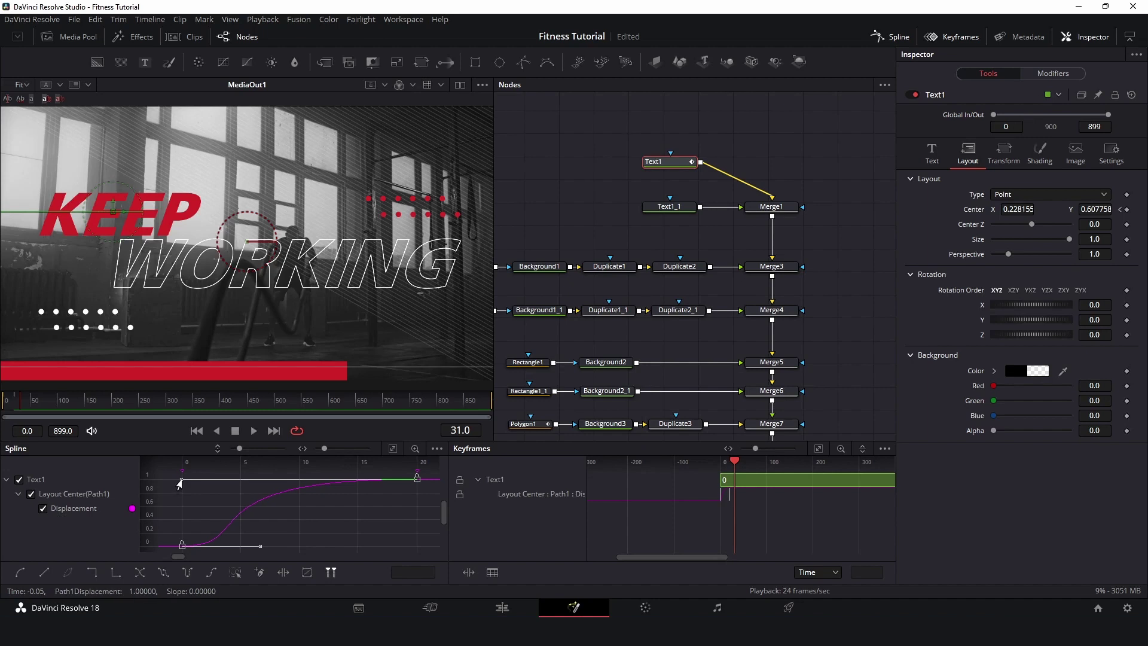
Step: Play the KEEP slide-in from the first frame to check its easing
click(196, 430)
key(space)
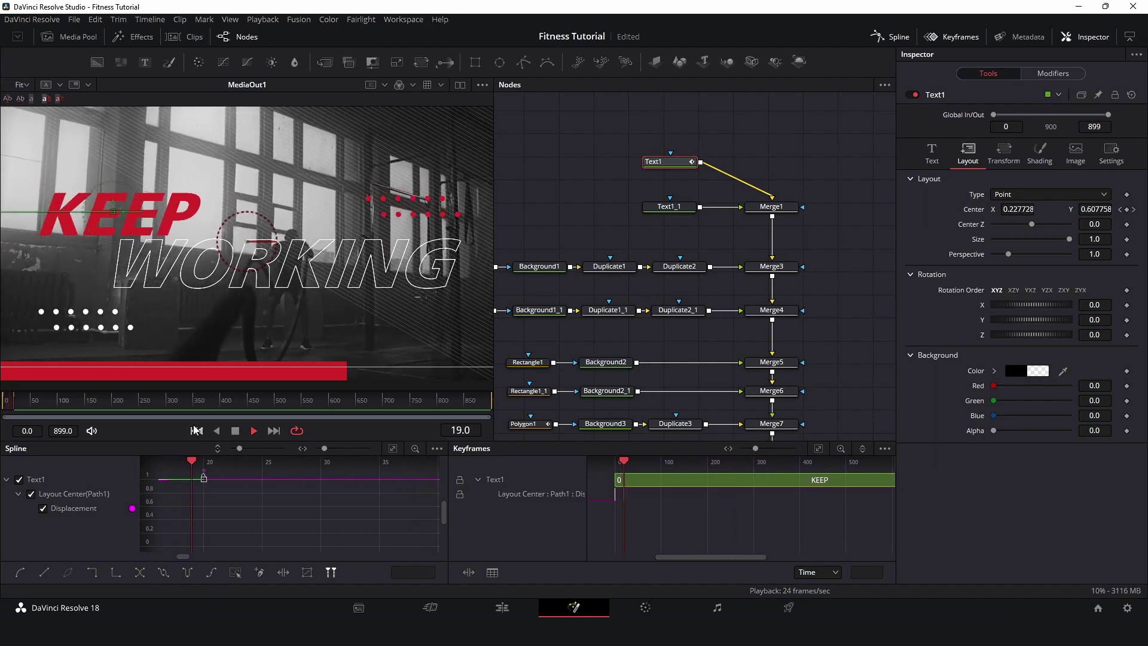
key(space)
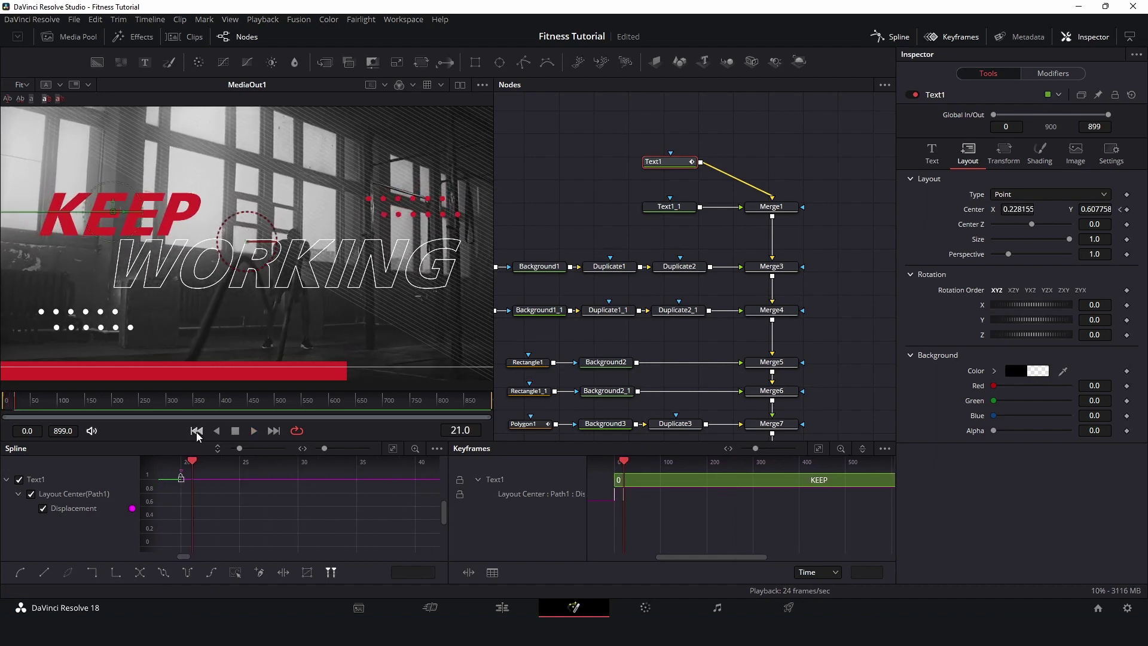
Step: At frame 8, keyframe the WORKING text's layout center and set its center Y to 0.501034
click(623, 462)
drag(623, 463, 619, 467)
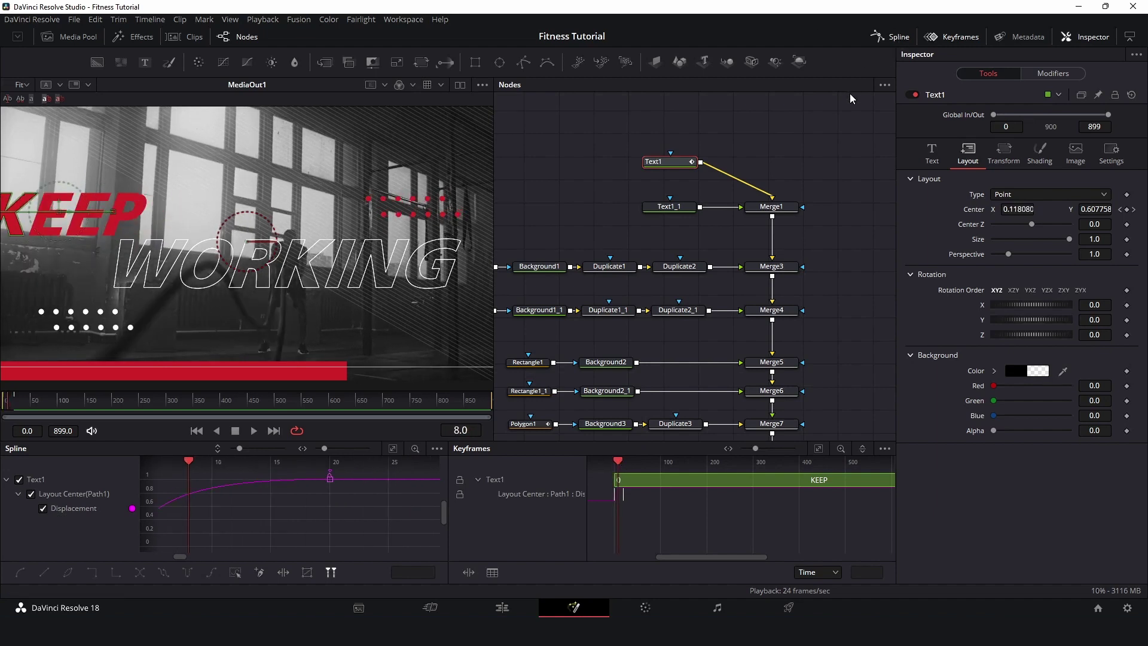
click(666, 207)
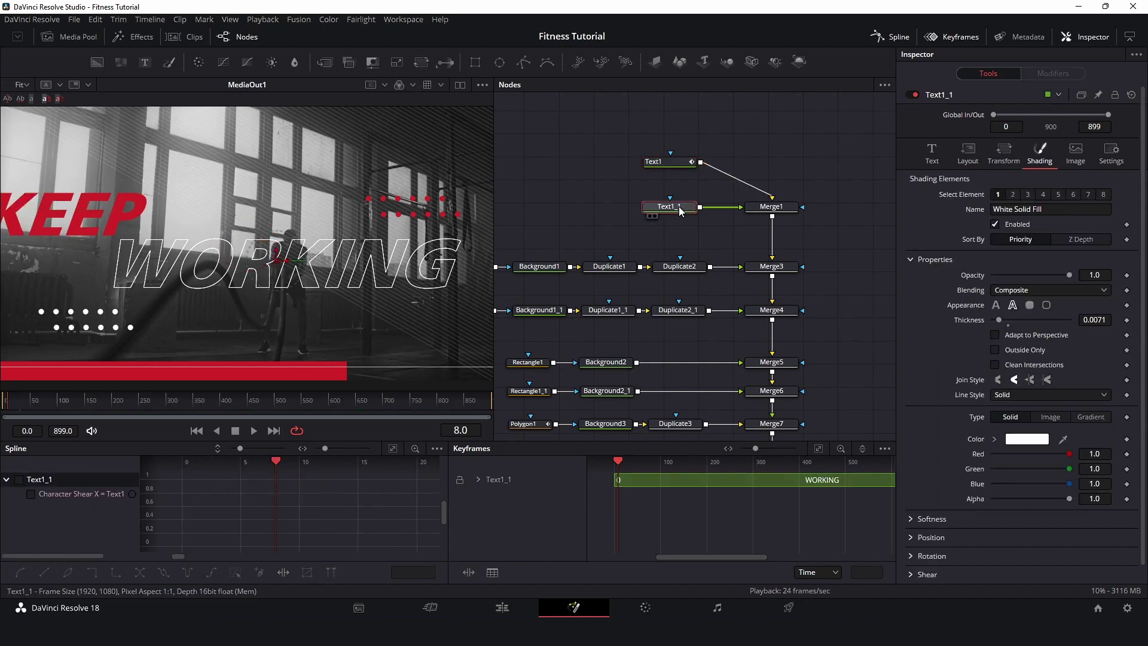
click(968, 153)
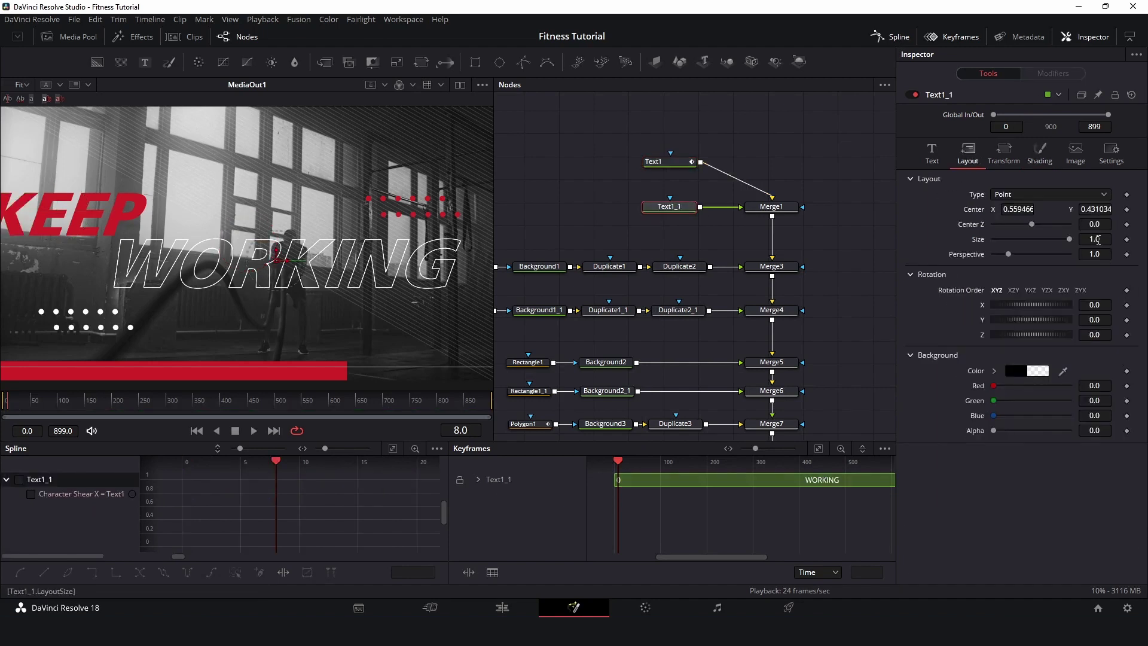
click(1126, 210)
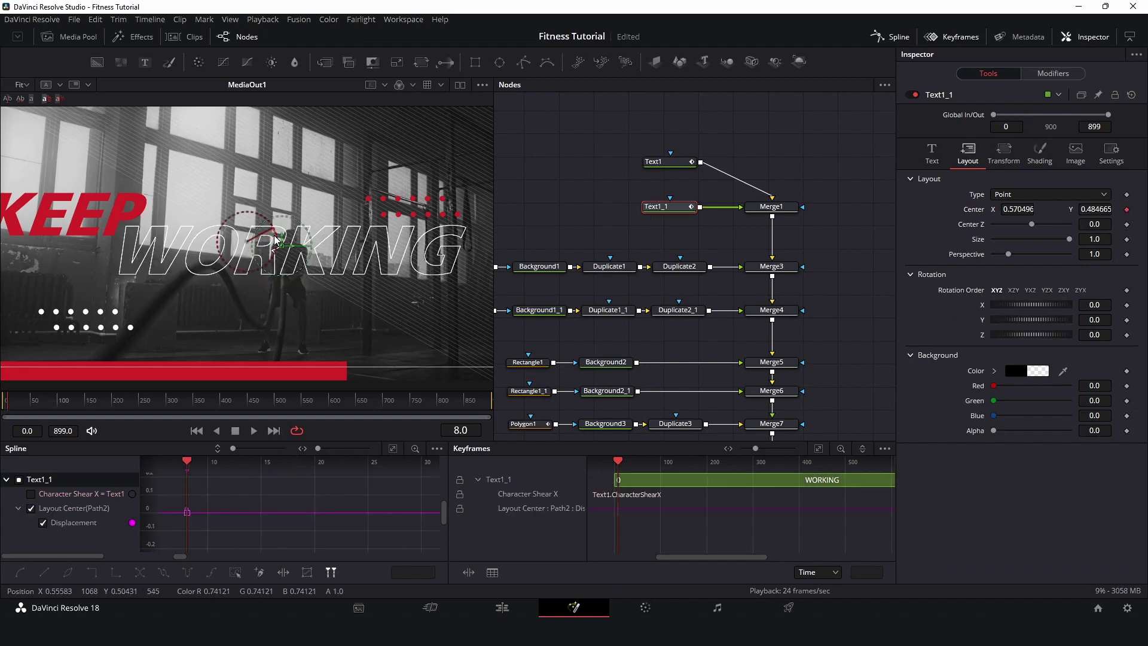
click(1096, 210)
text(0.501034)
key(Return)
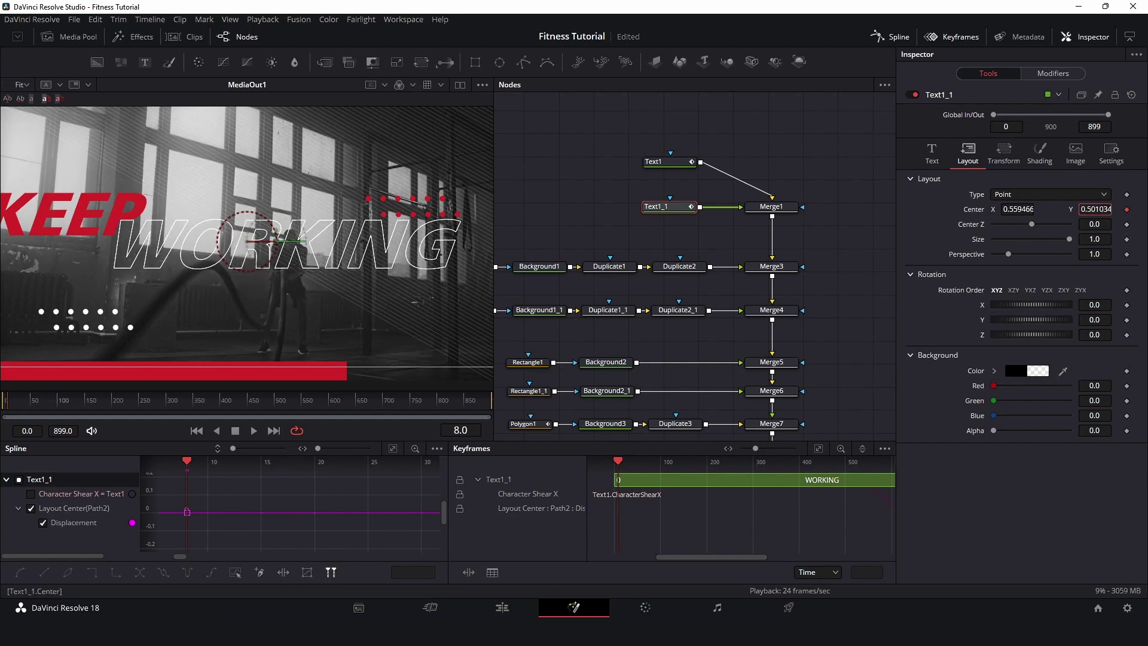
Step: Set WORKING's layout center Y to 0.636034 at frame 8 and lower it to 0.429137 at frame 25
drag(1083, 209, 1136, 209)
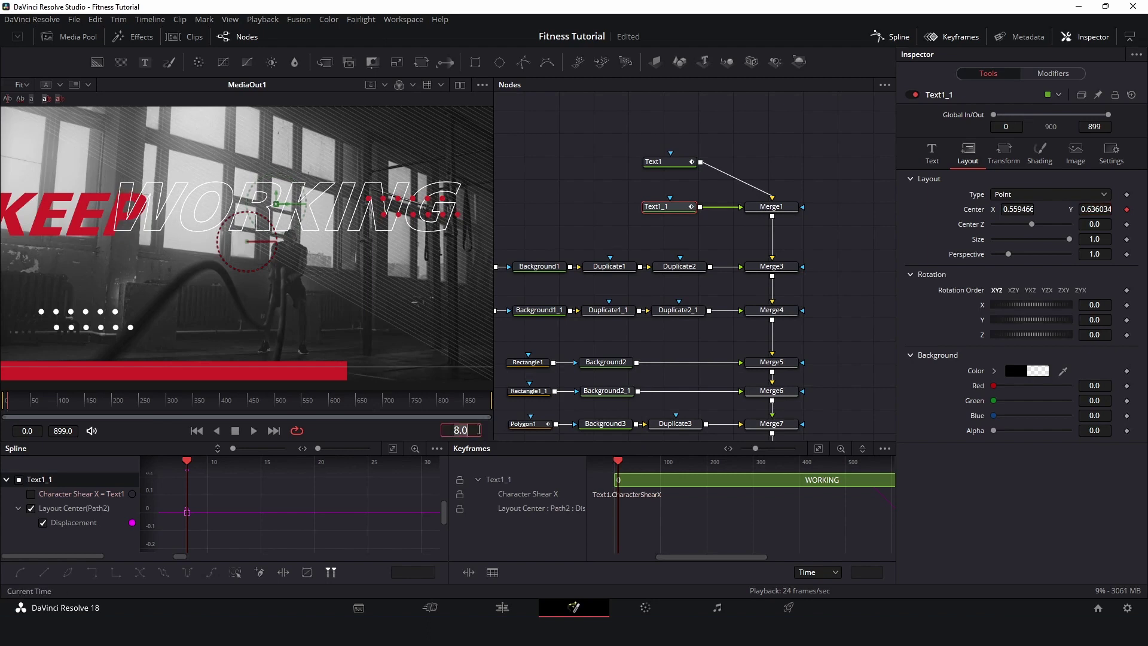
text(25)
key(Return)
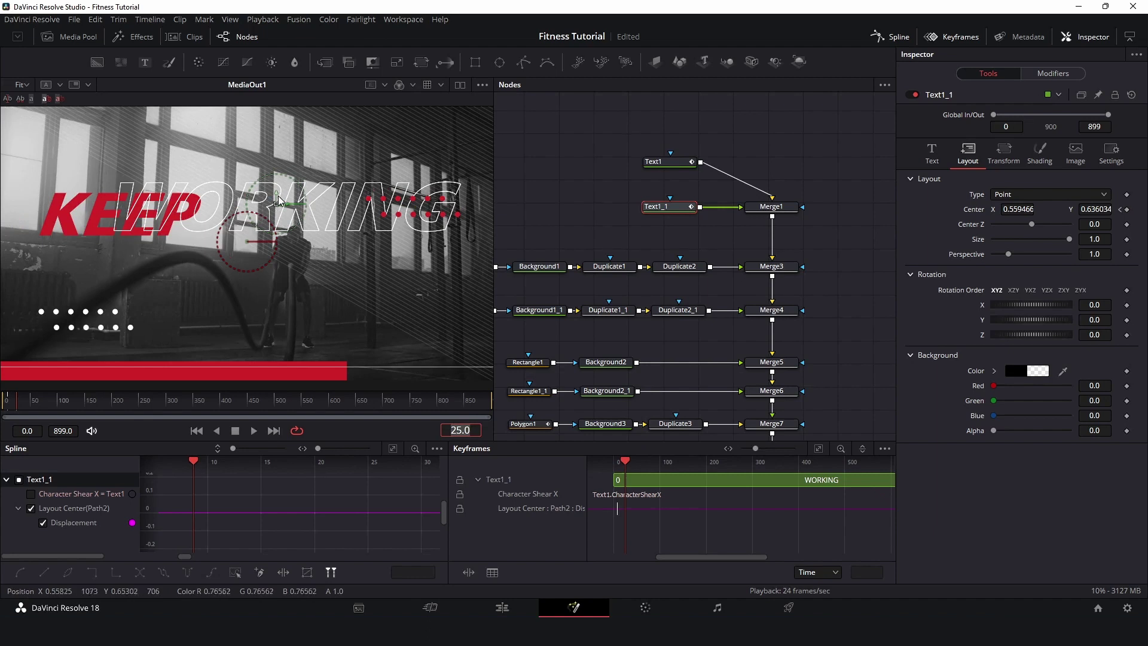
drag(275, 203, 276, 253)
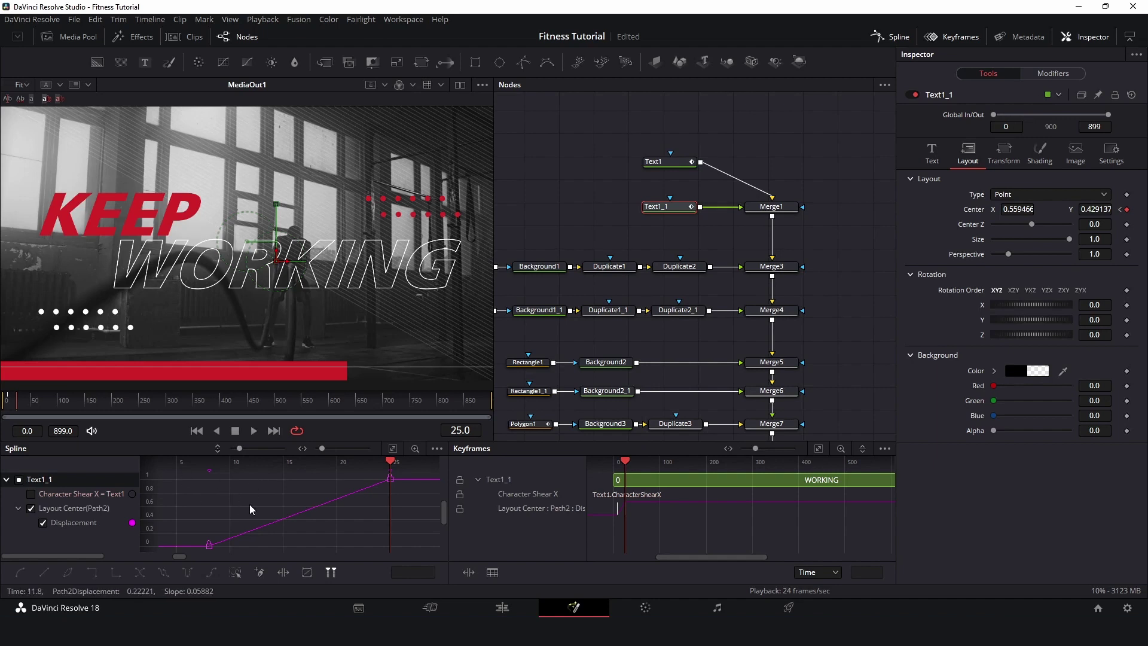
Step: Smooth WORKING's displacement curve in the Spline editor and extend the frame 25 keyframe's handle back to frame 8
key(ctrl+a)
key(s)
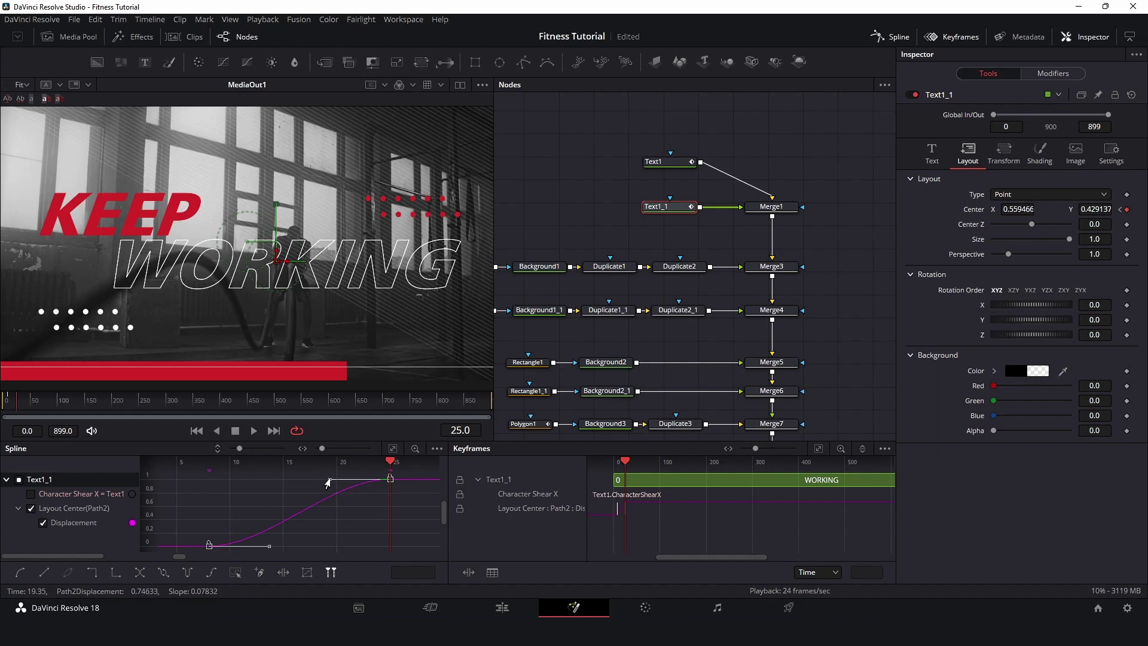
drag(328, 483, 207, 483)
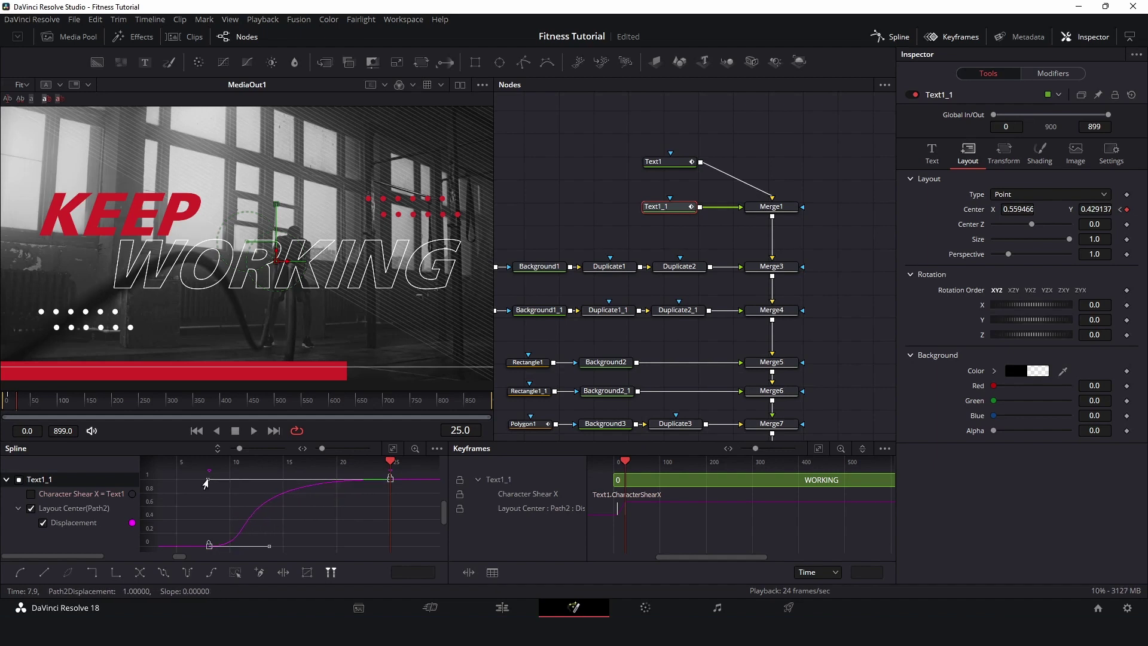
Step: Play the WORKING drop-down animation from the first frame, save the project, and stop a replay at frame 12
click(196, 430)
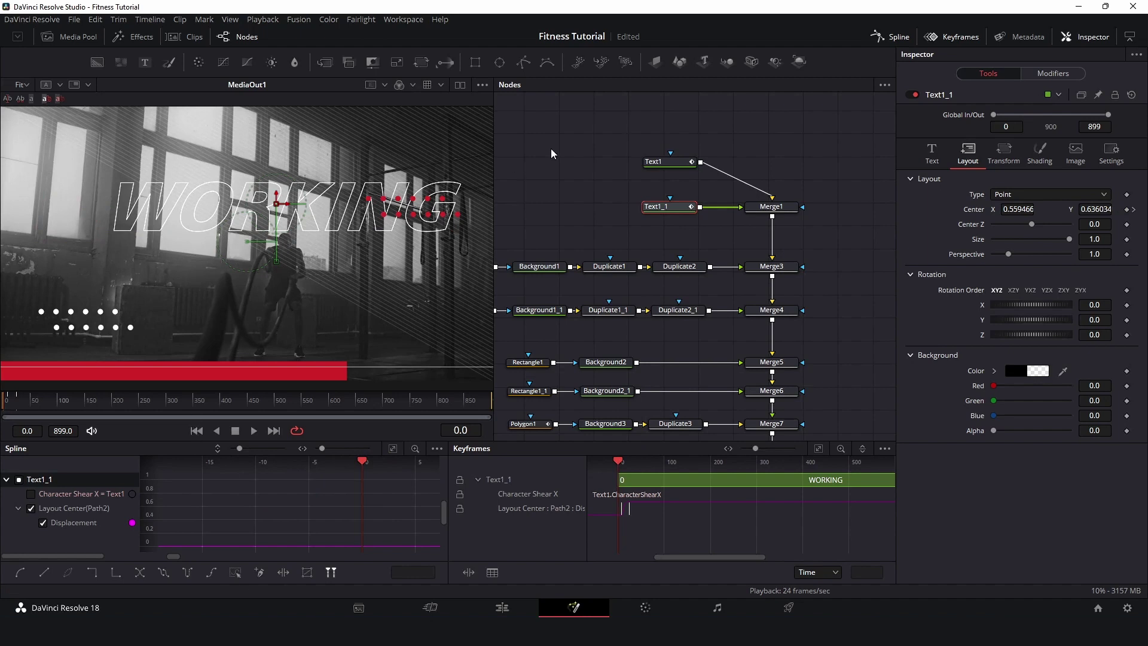
key(space)
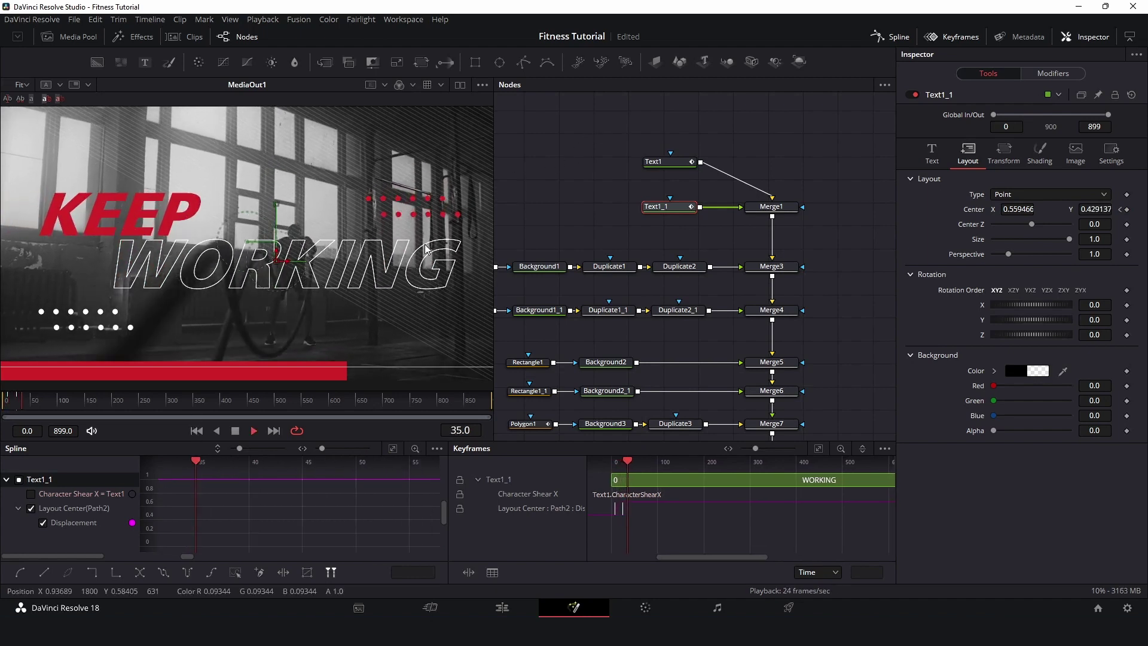
click(196, 431)
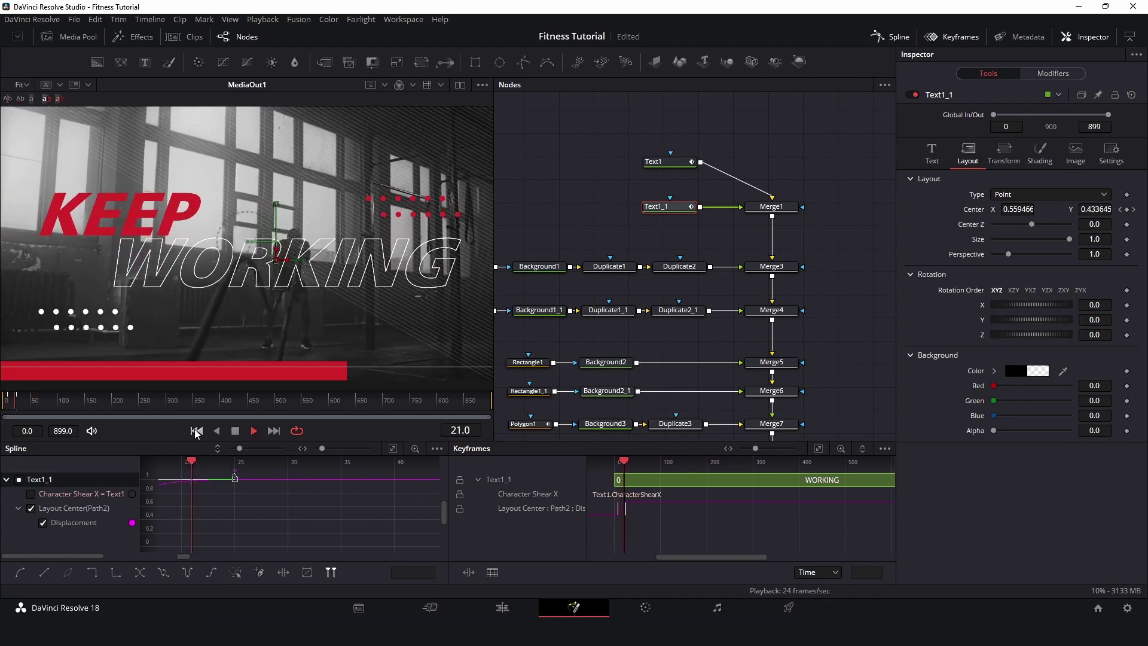
key(space)
key(ctrl+s)
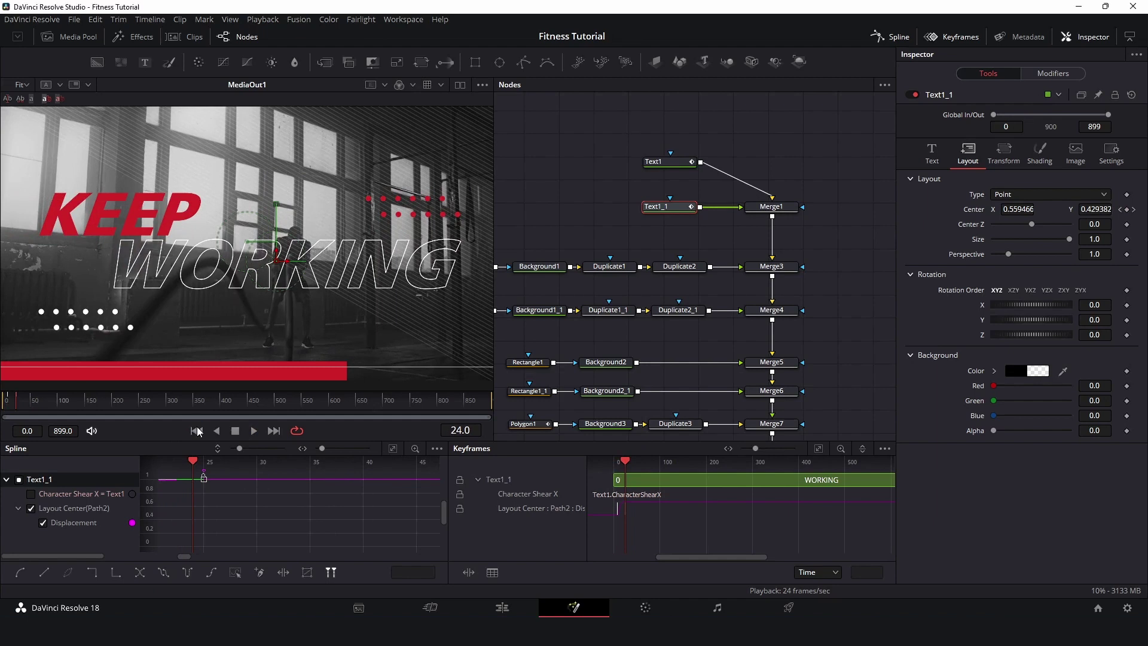
click(196, 430)
key(space)
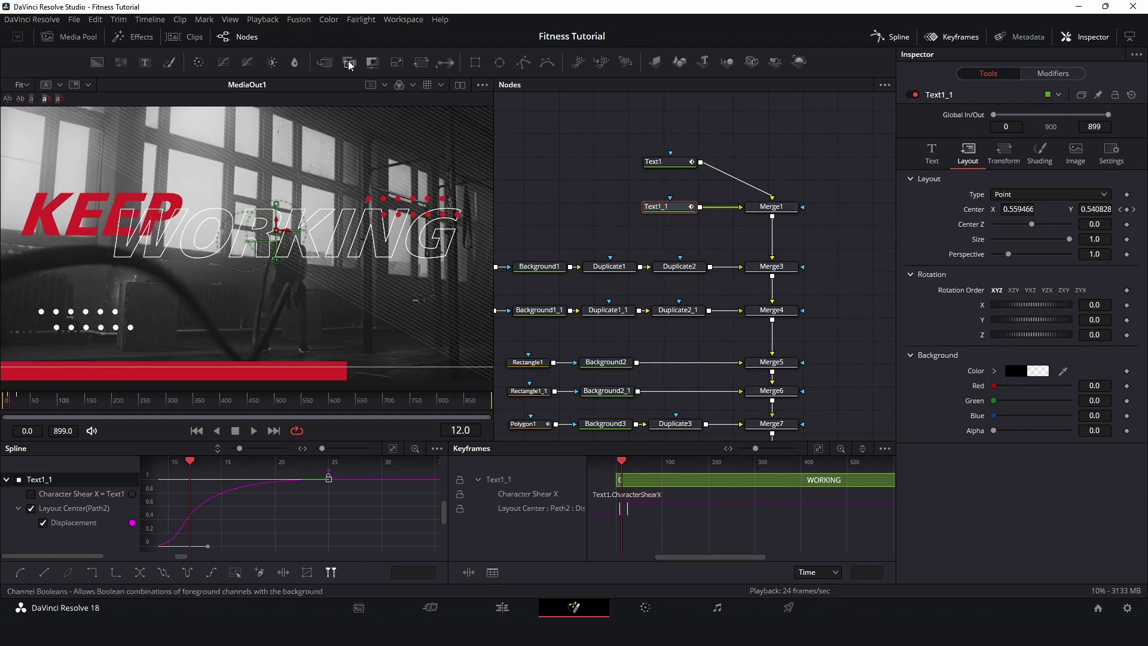
Step: Add a Rectangle mask beside Merge1, rename it Textmask, and connect it to Merge1's mask input
drag(476, 62, 851, 212)
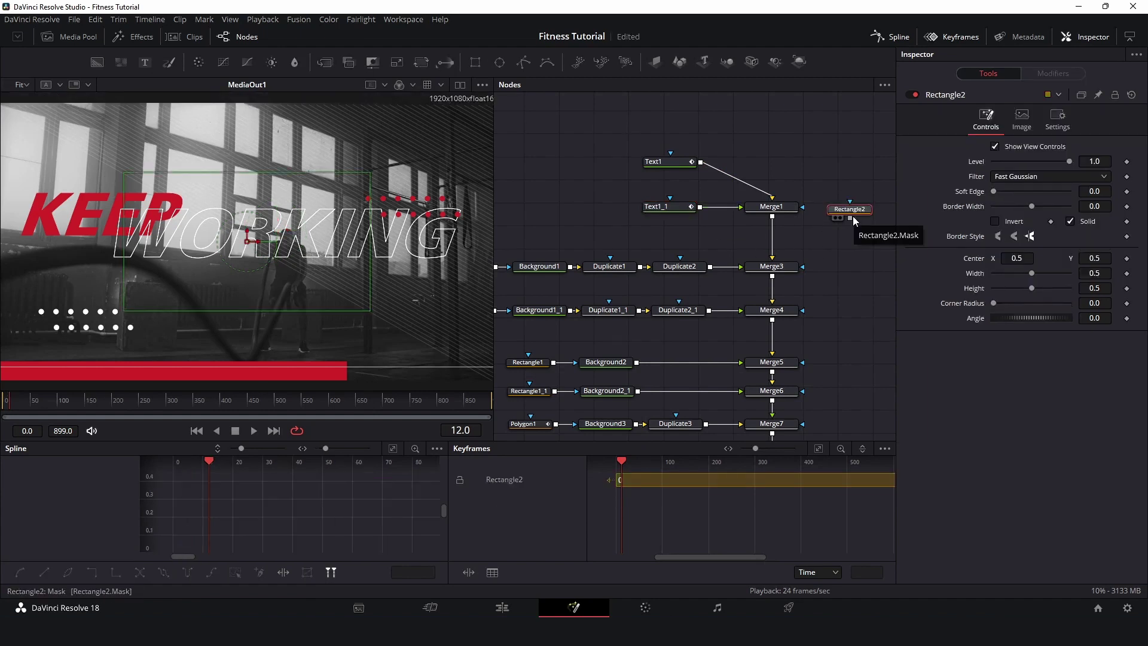
key(F2)
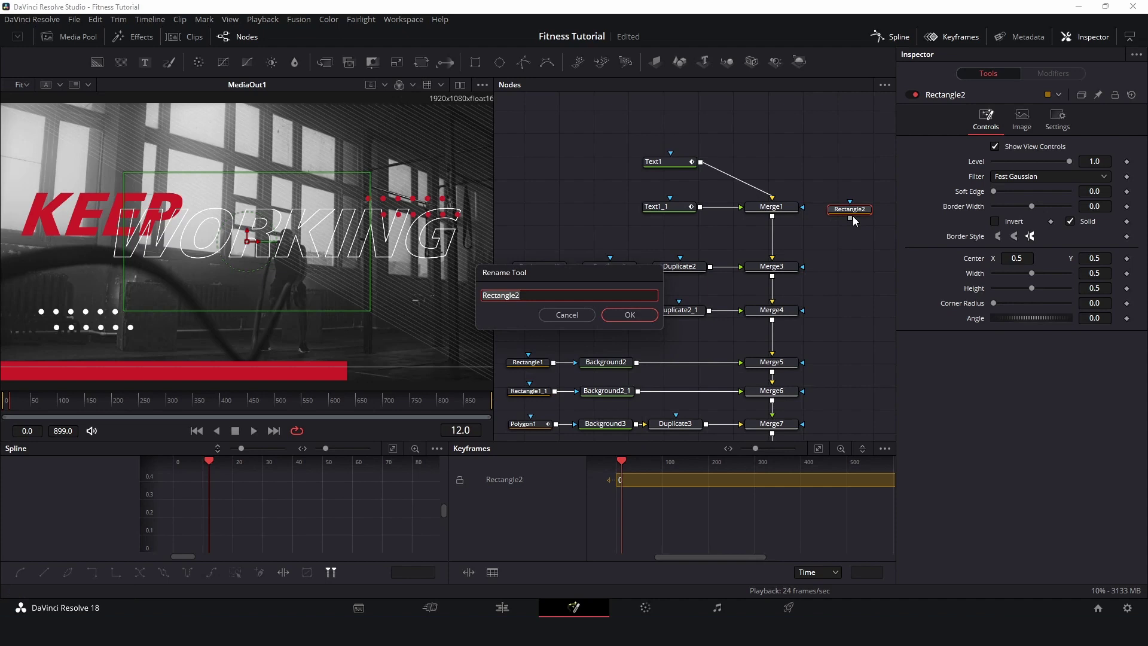
text(Text mask)
key(Return)
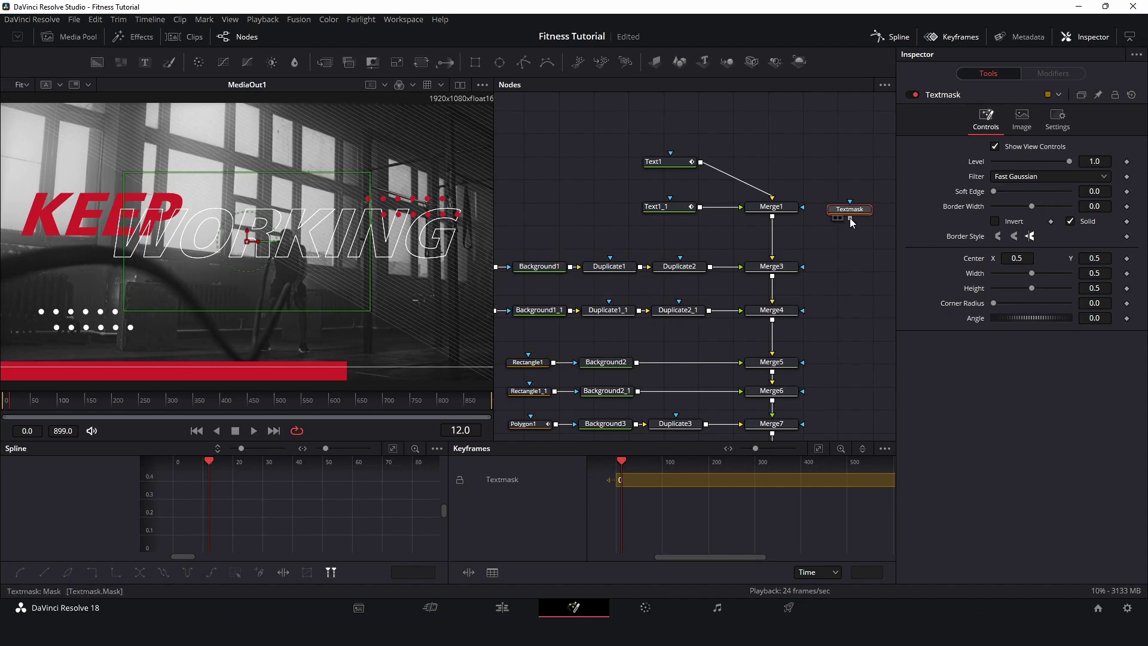
drag(849, 218, 802, 208)
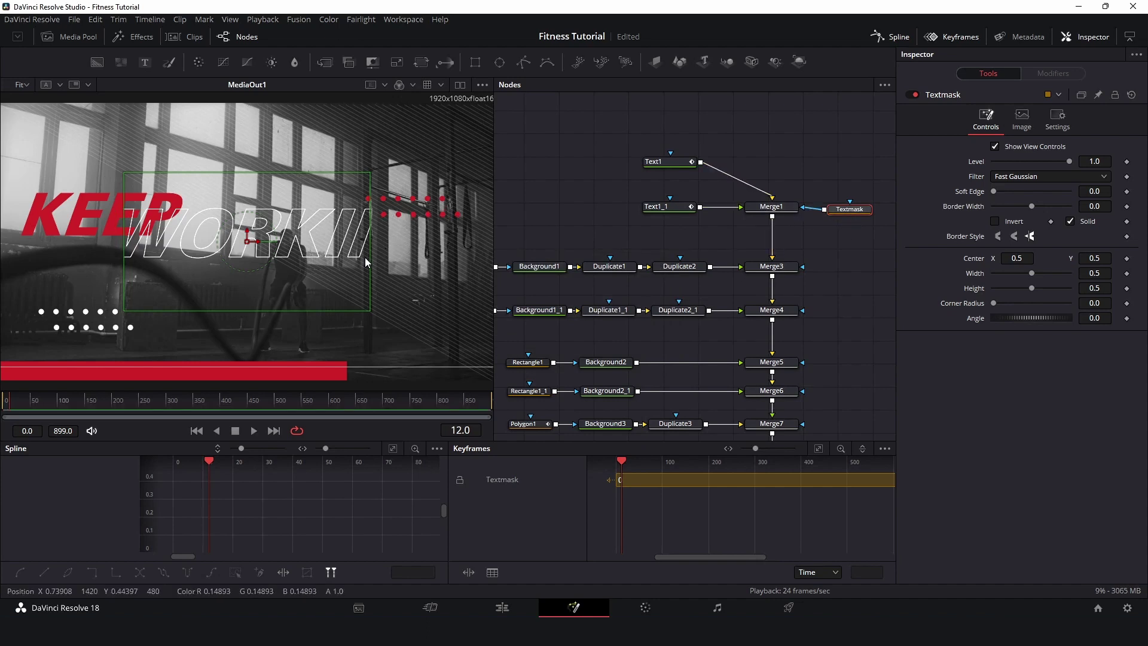
Step: Widen the Textmask rectangle to 0.932038, raise its center Y to 0.769396, and line its node up with Merge1
drag(370, 261, 478, 259)
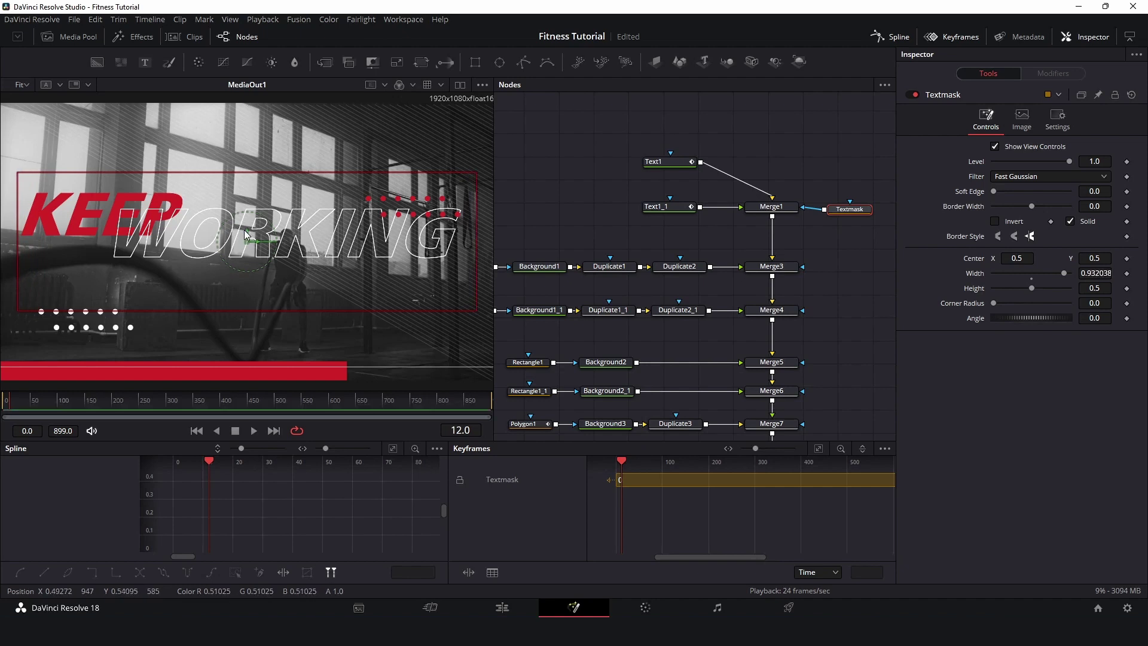
drag(247, 235, 250, 159)
drag(848, 210, 849, 208)
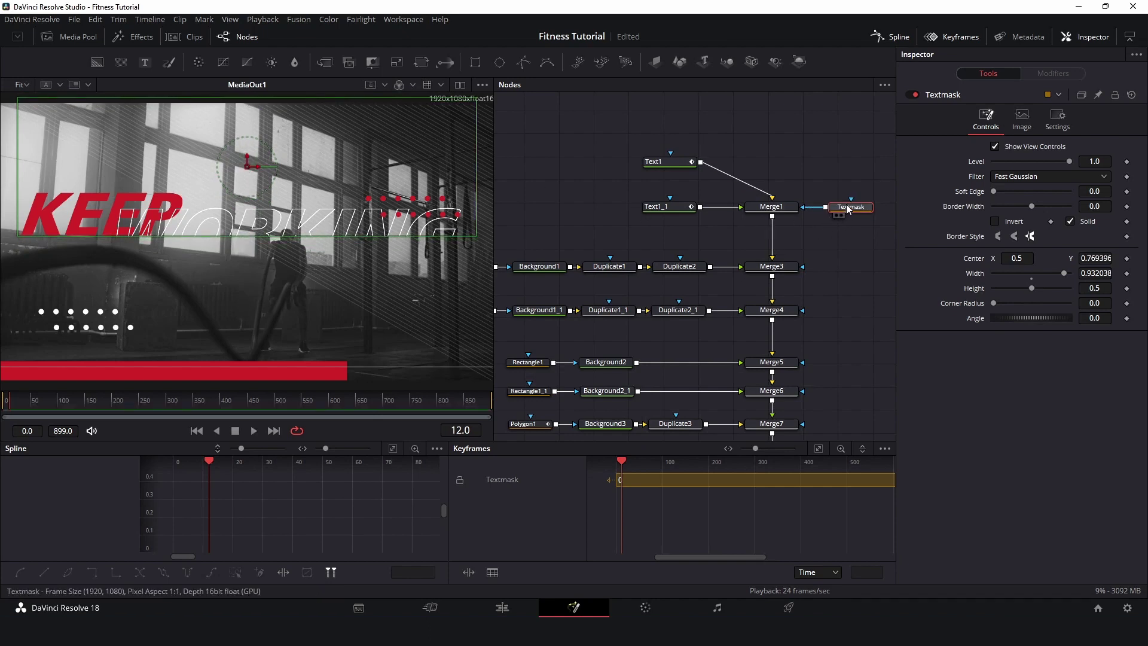
Step: Apply the mask inverted on Merge1
click(783, 209)
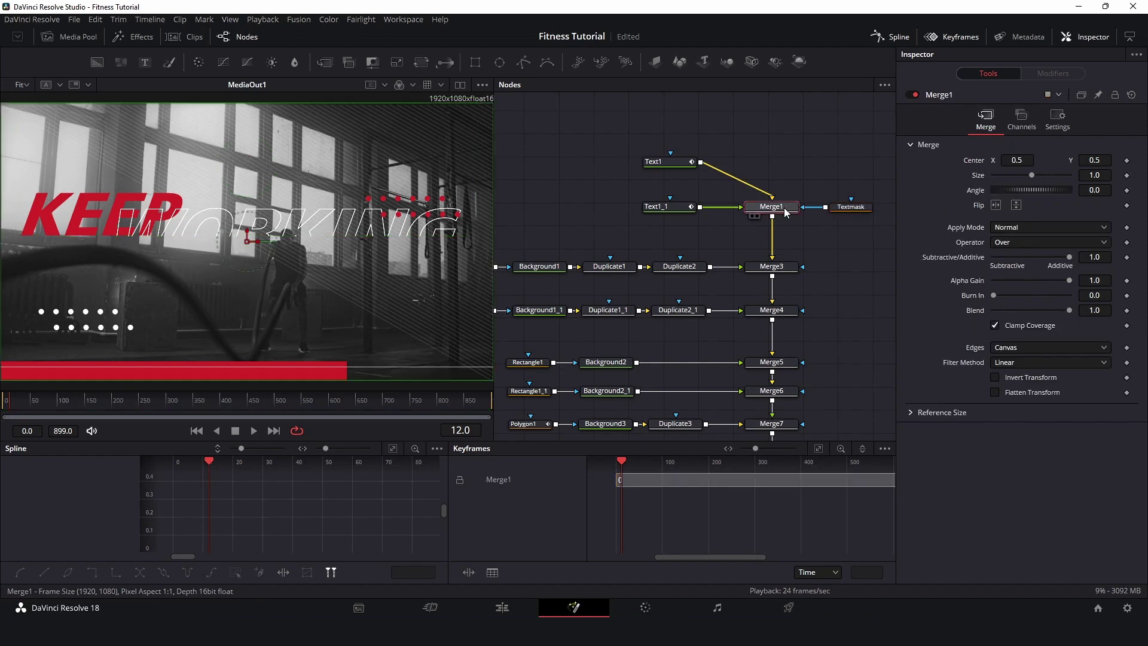
click(1057, 121)
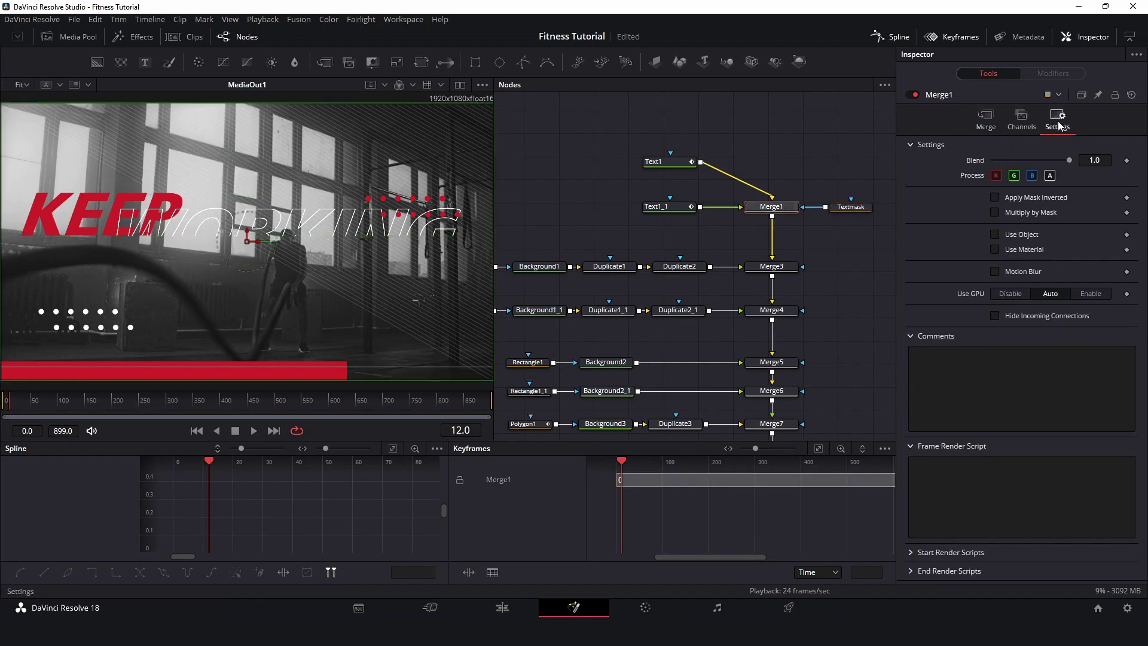
click(996, 198)
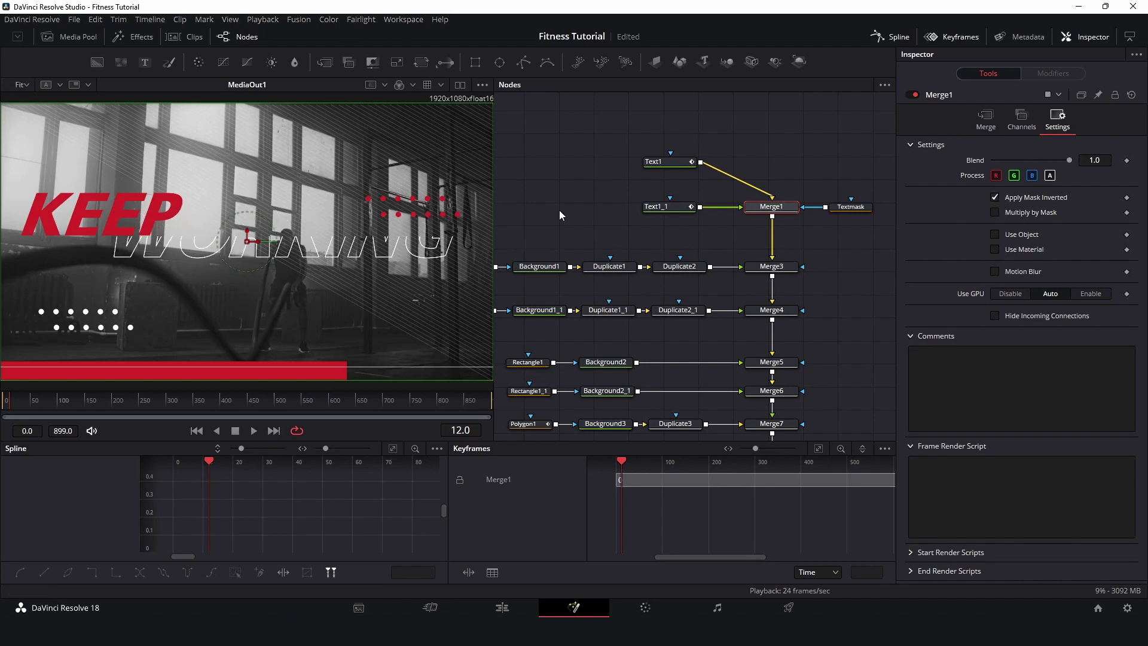
Step: Play the title several times from the first frame to check WORKING's masked reveal beneath KEEP
click(193, 432)
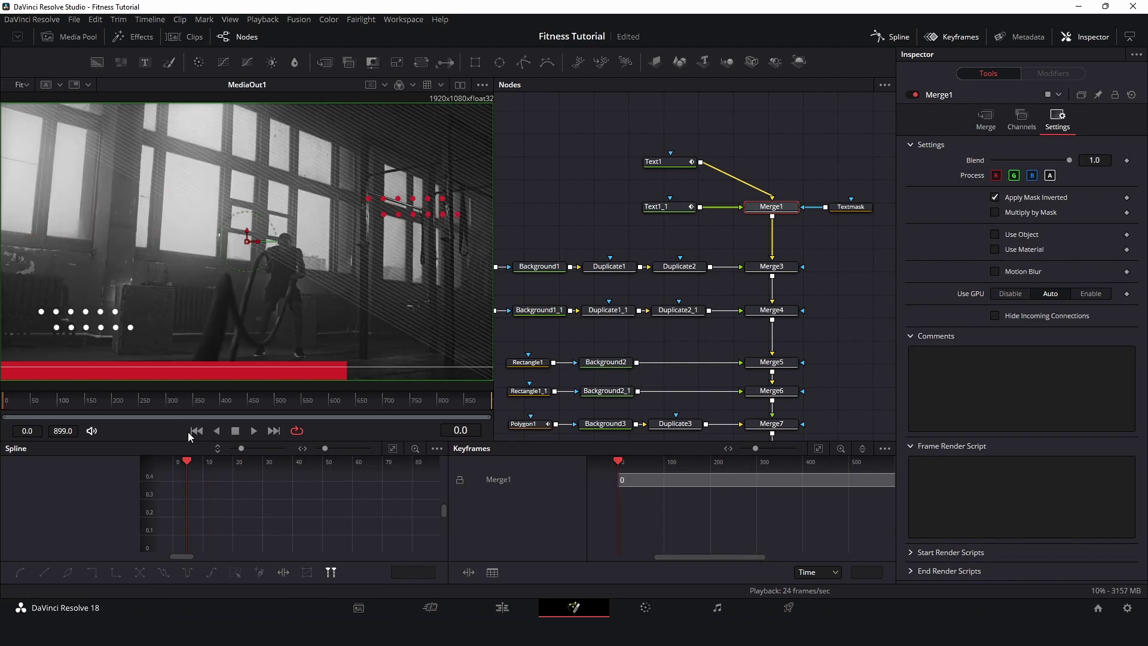
click(541, 137)
key(space)
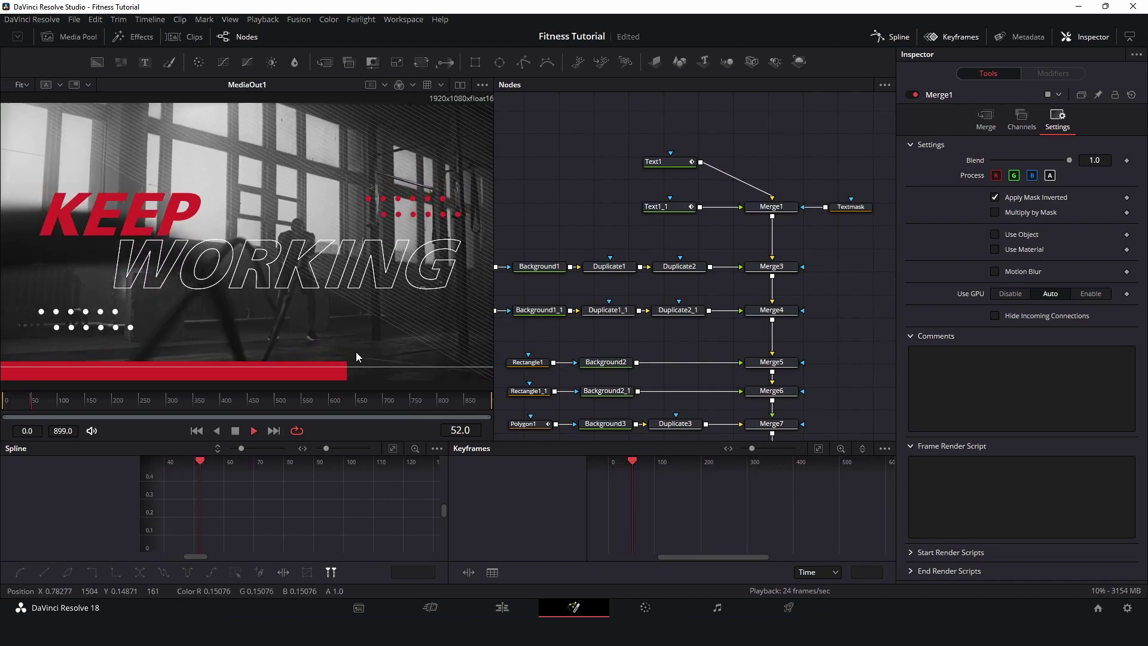
click(196, 431)
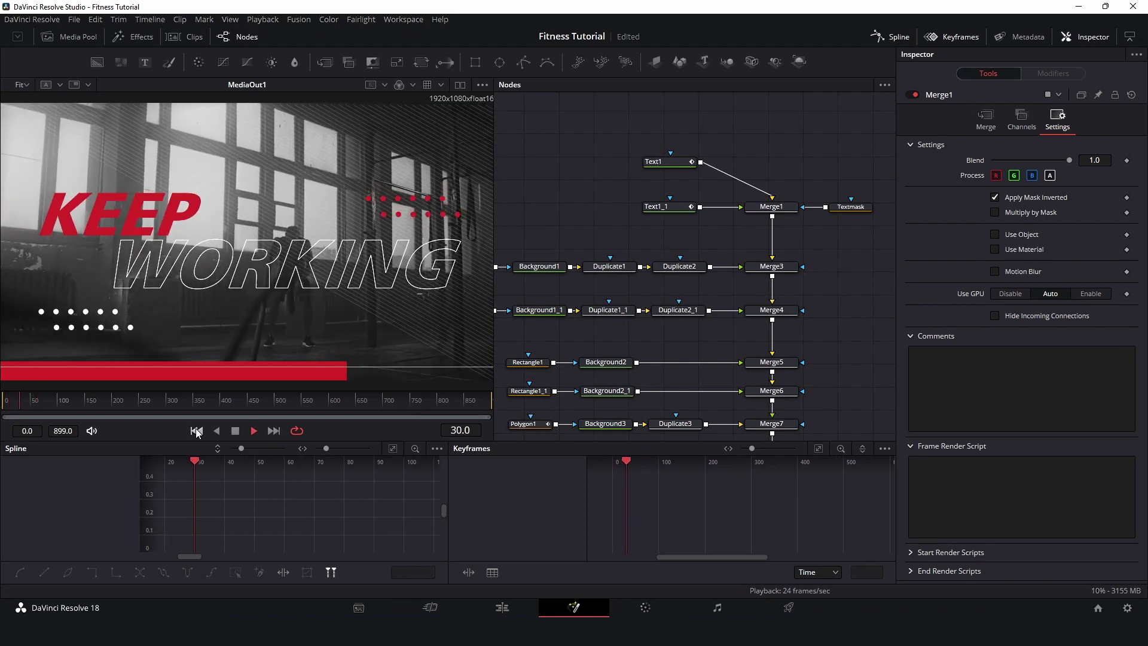
click(197, 430)
click(196, 430)
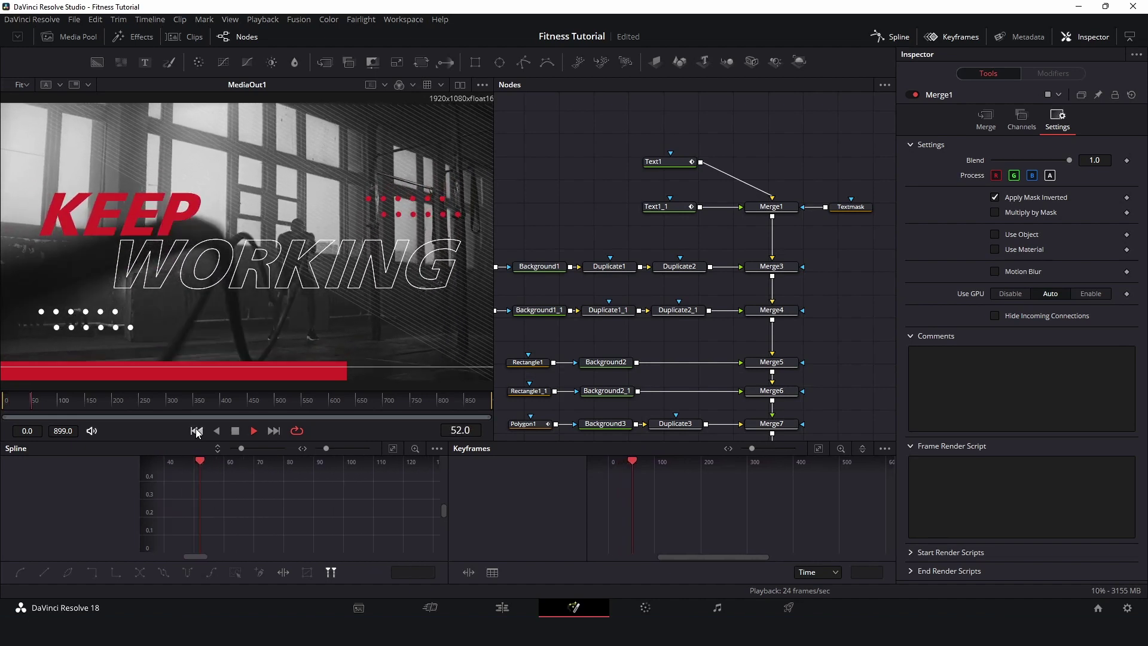
click(196, 430)
click(196, 430)
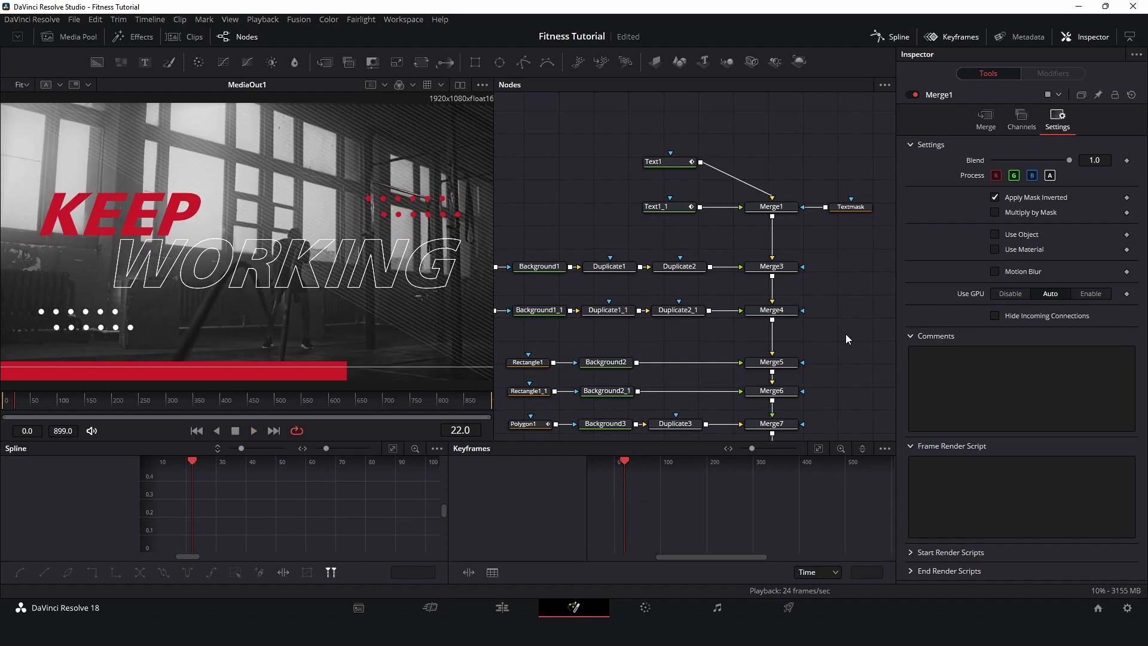
Step: Raise the contrast of ColorCorrector1 on the gym footage to 1.219
scroll(845, 333, down, 4)
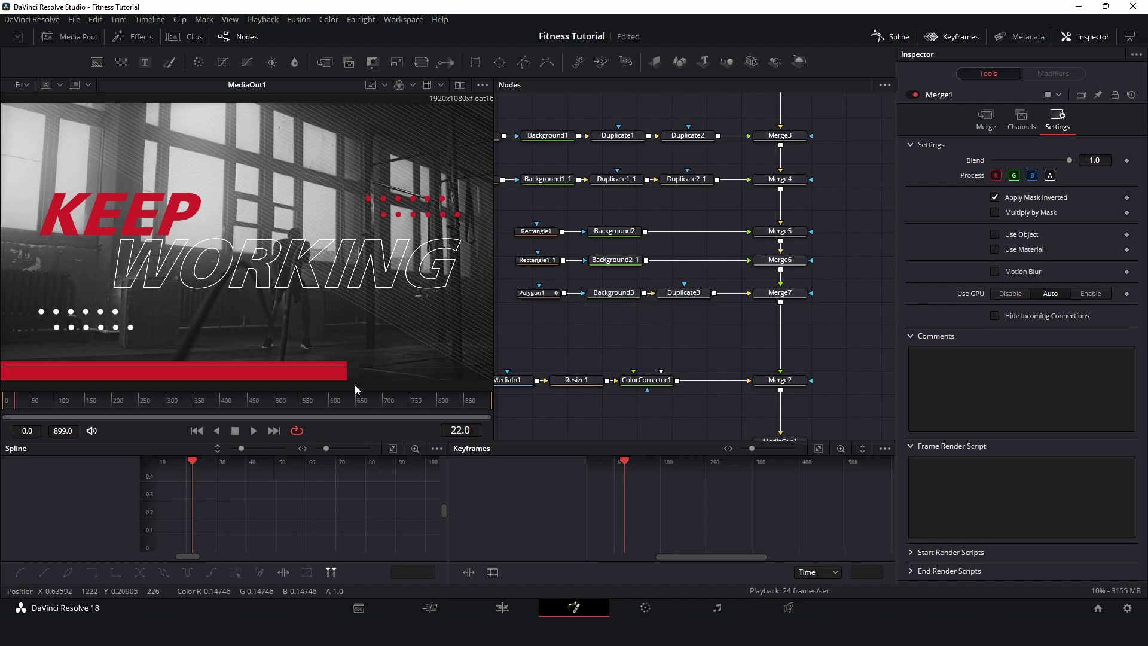
click(650, 382)
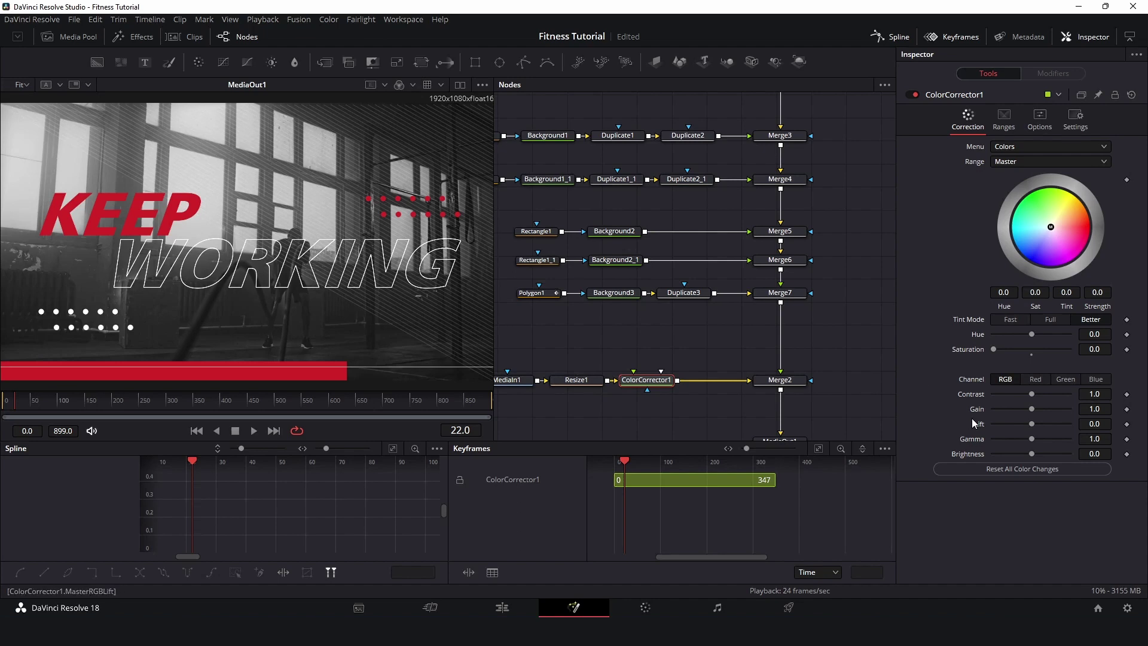
drag(1032, 393, 1041, 394)
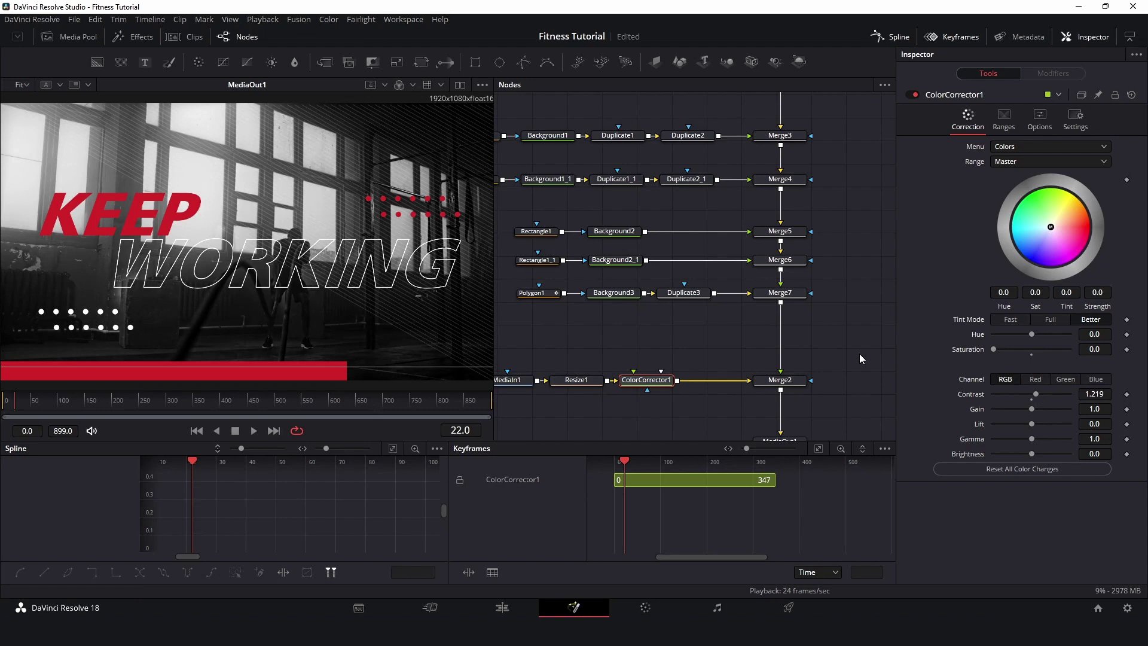
Step: Play the title over the higher-contrast footage, save the project, and replay it from the first frame
click(202, 432)
key(space)
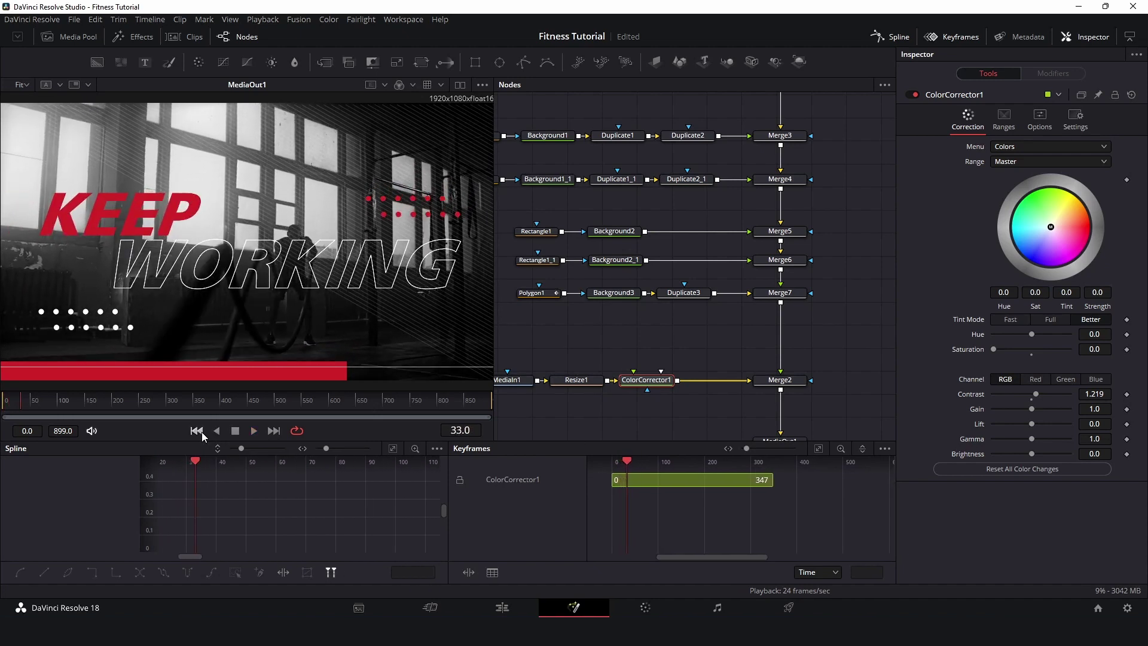
key(ctrl+s)
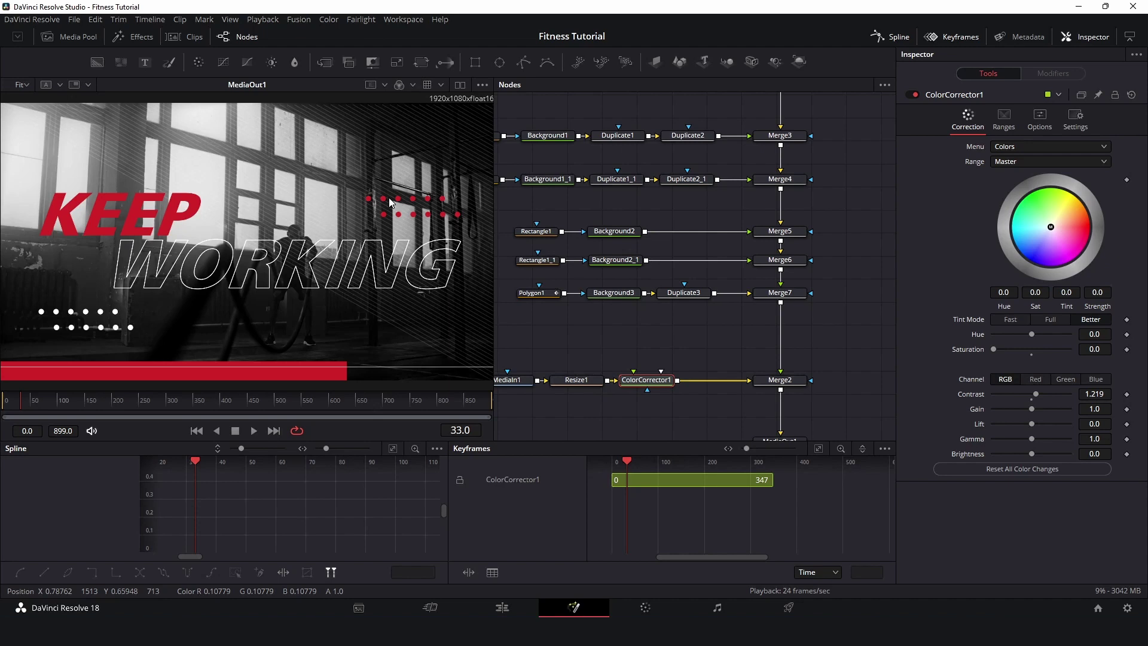
click(197, 430)
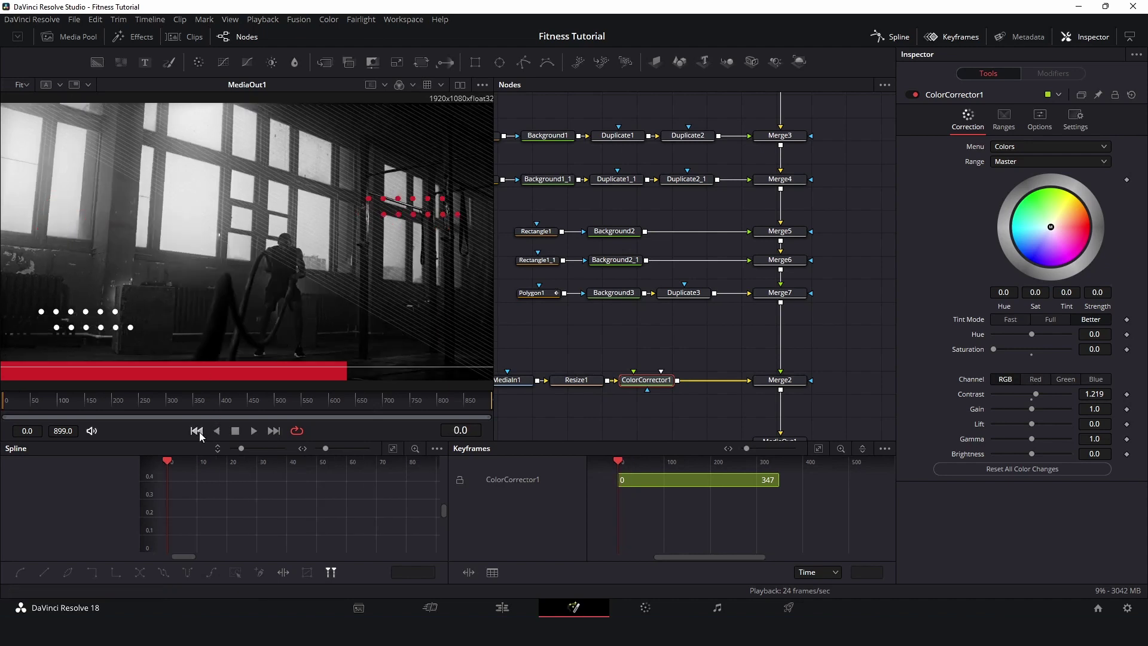
key(space)
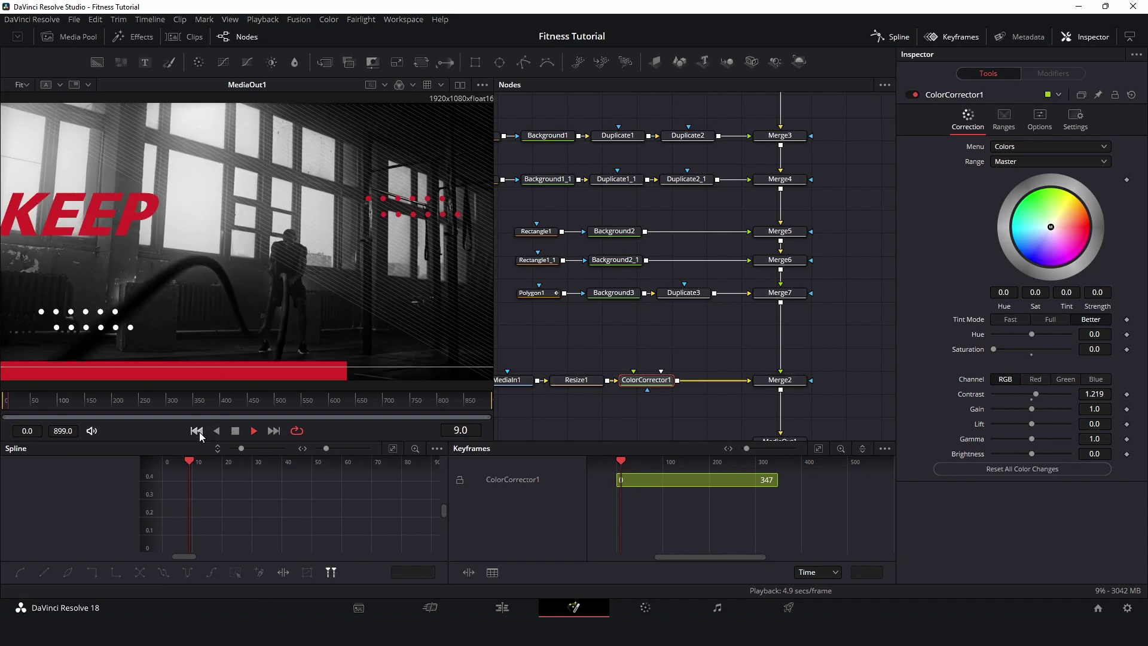
click(237, 432)
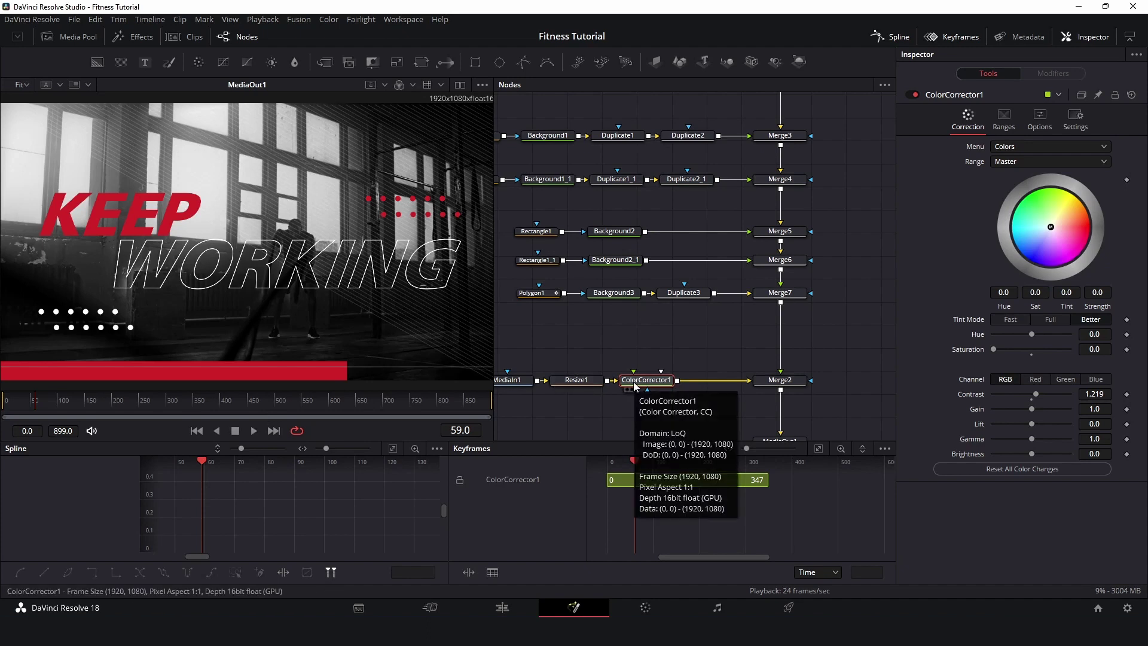
Step: Move the MediaIn1, Resize1 and ColorCorrector1 nodes away from Merge2 to make room for another node
scroll(747, 401, left, 3)
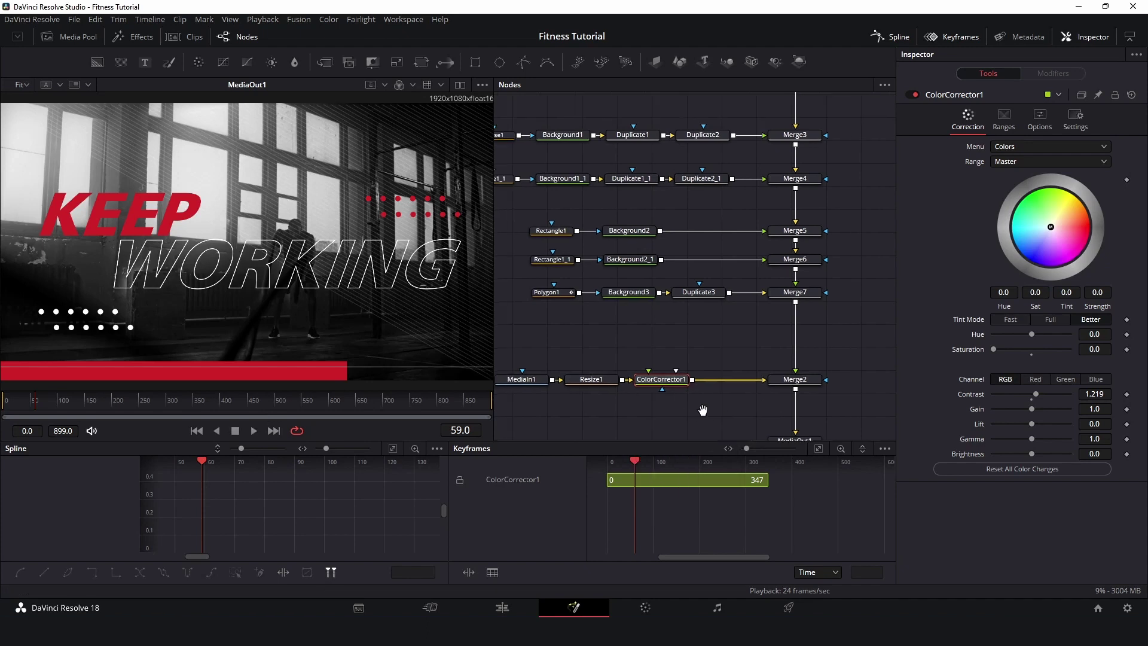
drag(767, 409, 545, 367)
drag(726, 382, 687, 383)
Step: Add a Grain node between ColorCorrector1 and Merge2 on the gym footage branch
click(688, 382)
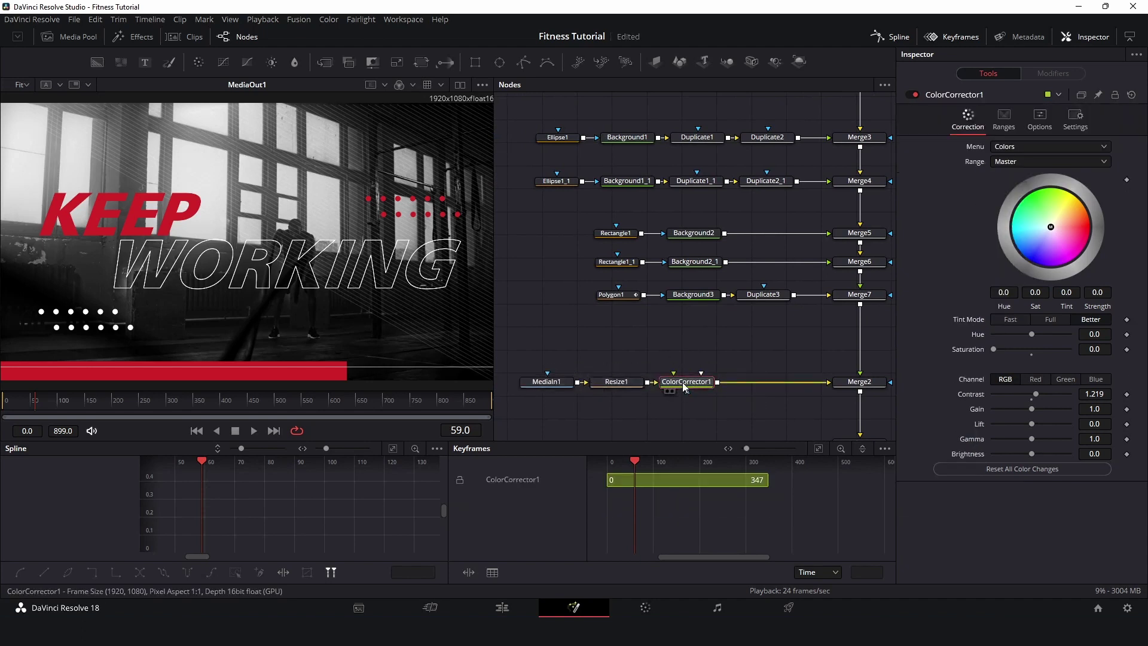
key(shift+space)
text(Color Corrector)
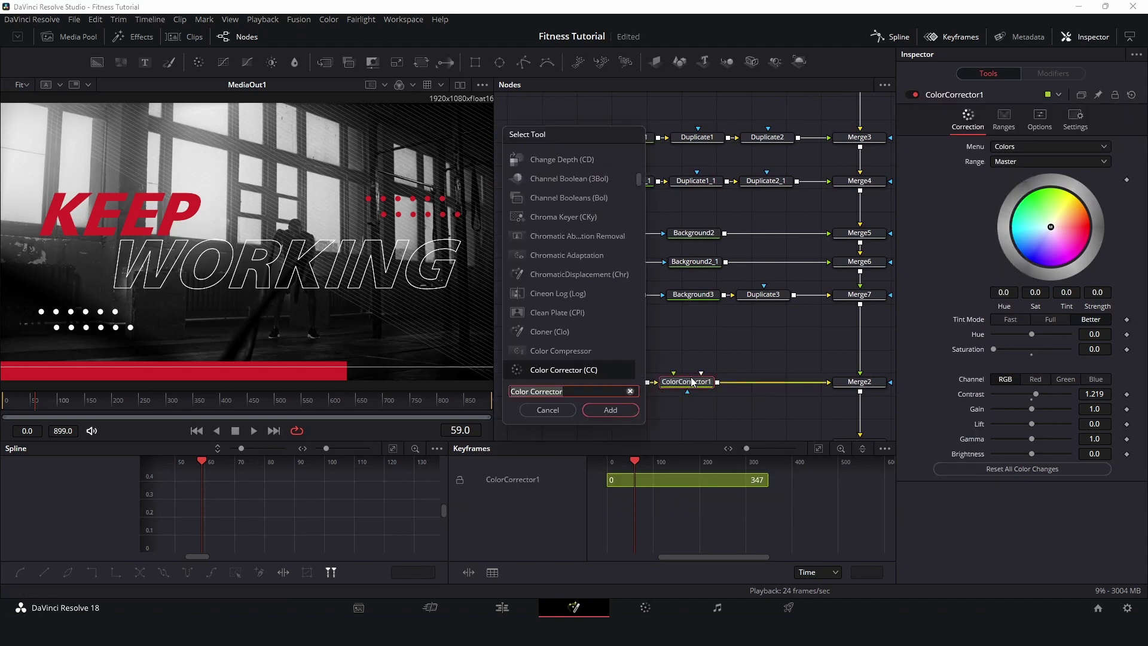
text(grain)
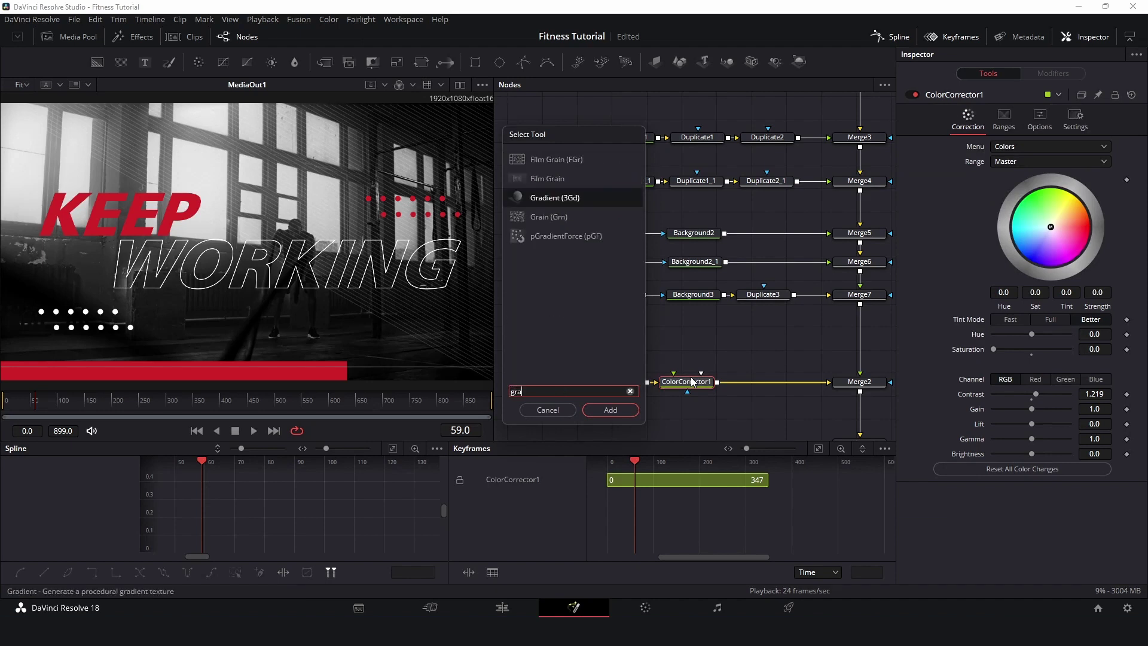
key(Return)
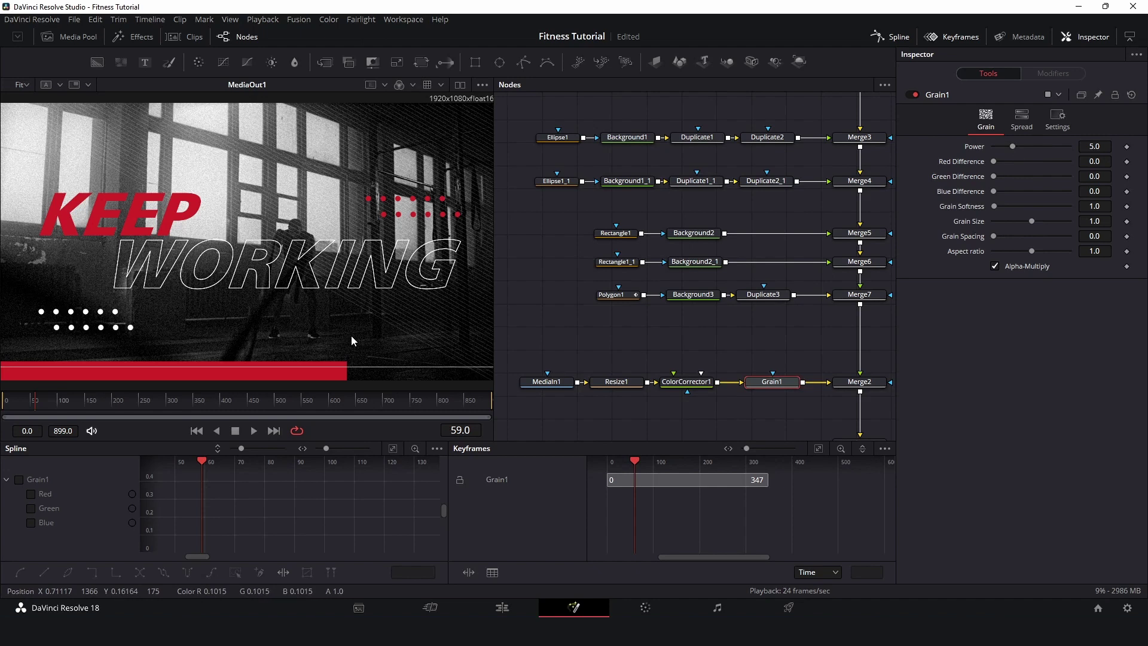
Step: Lower the Power of Grain1 on the gym footage to 2.412
mouse_move(1011, 146)
mouse_down()
mouse_move(981, 147)
mouse_move(1019, 150)
mouse_up()
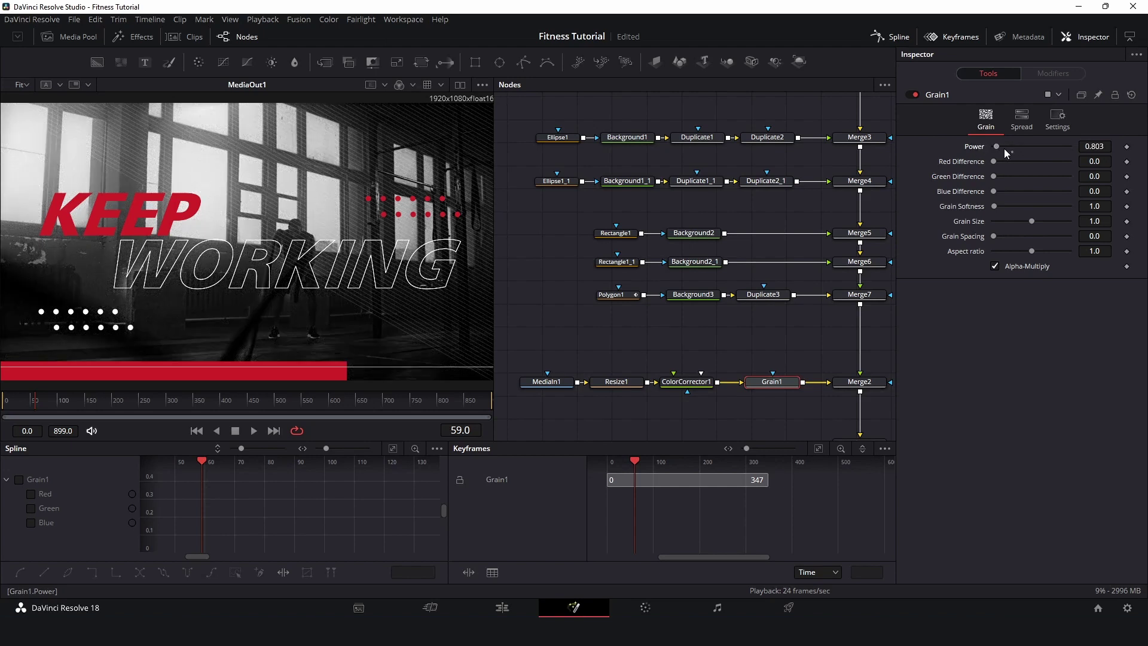
click(1003, 149)
drag(993, 144, 993, 146)
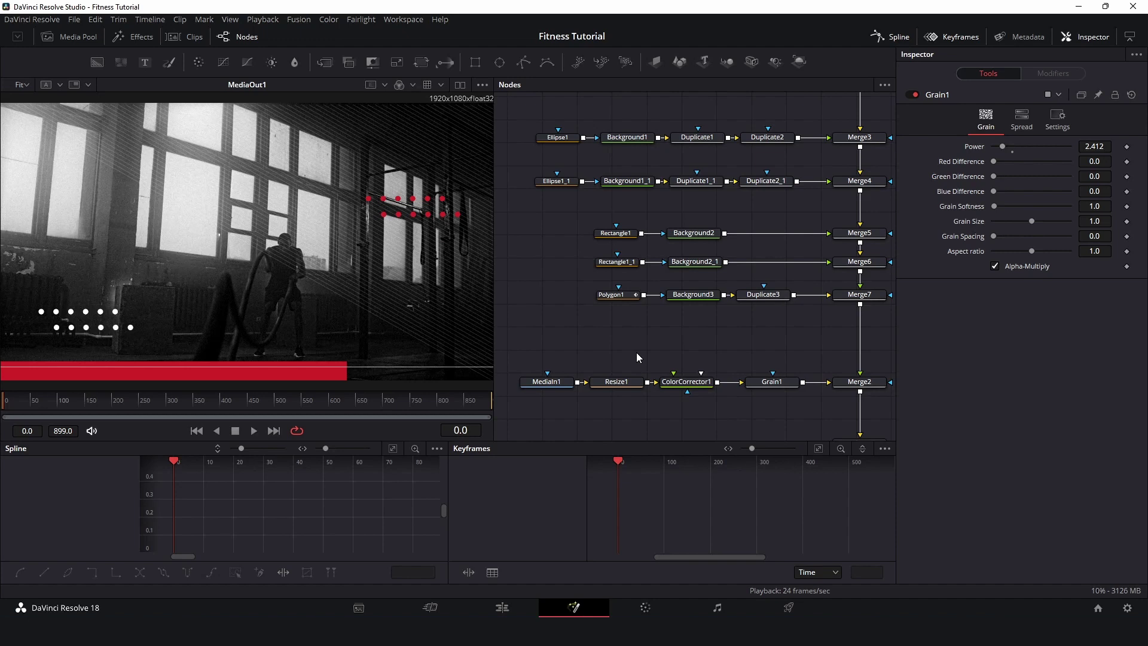
Step: Play the title over the grained footage and replay it from the first frame
key(space)
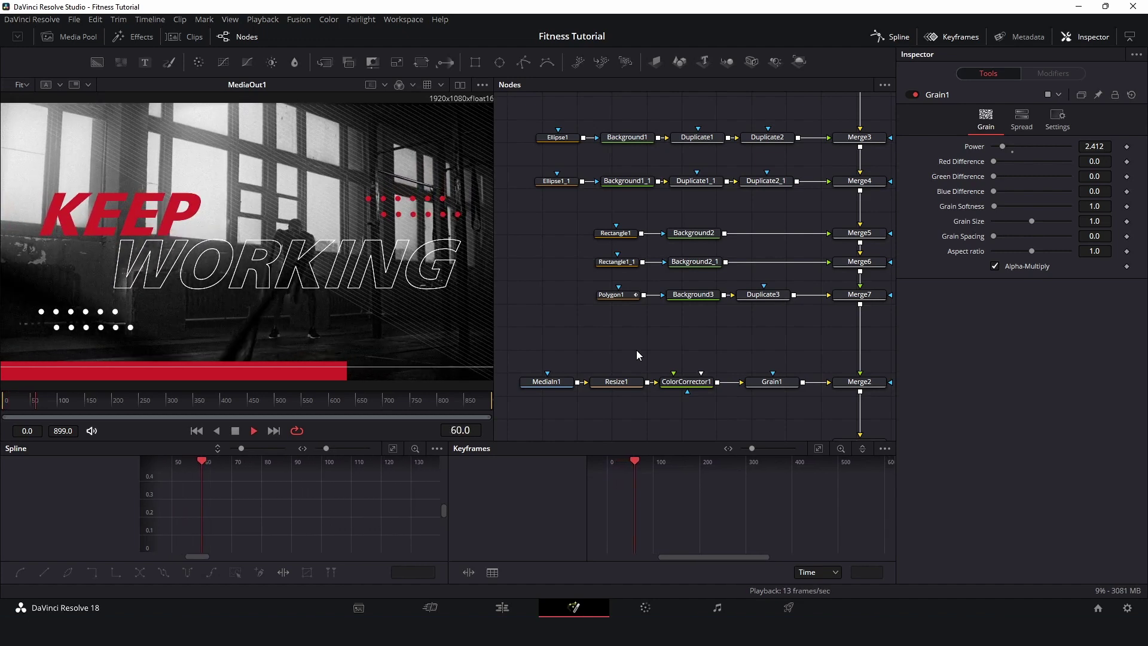
click(196, 431)
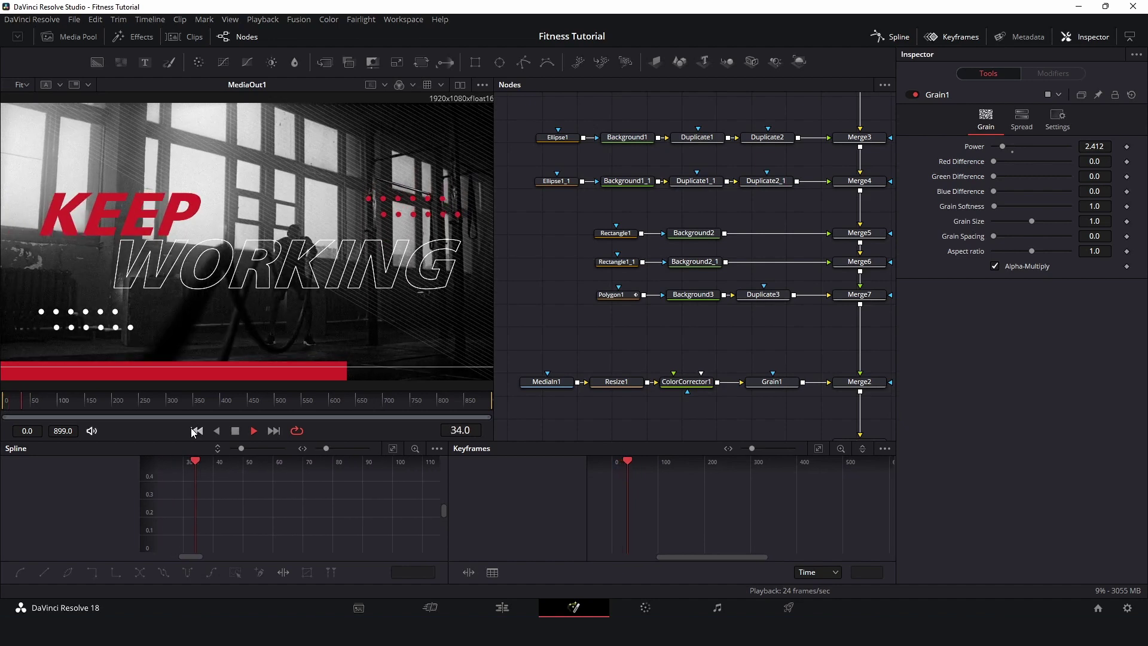
click(384, 200)
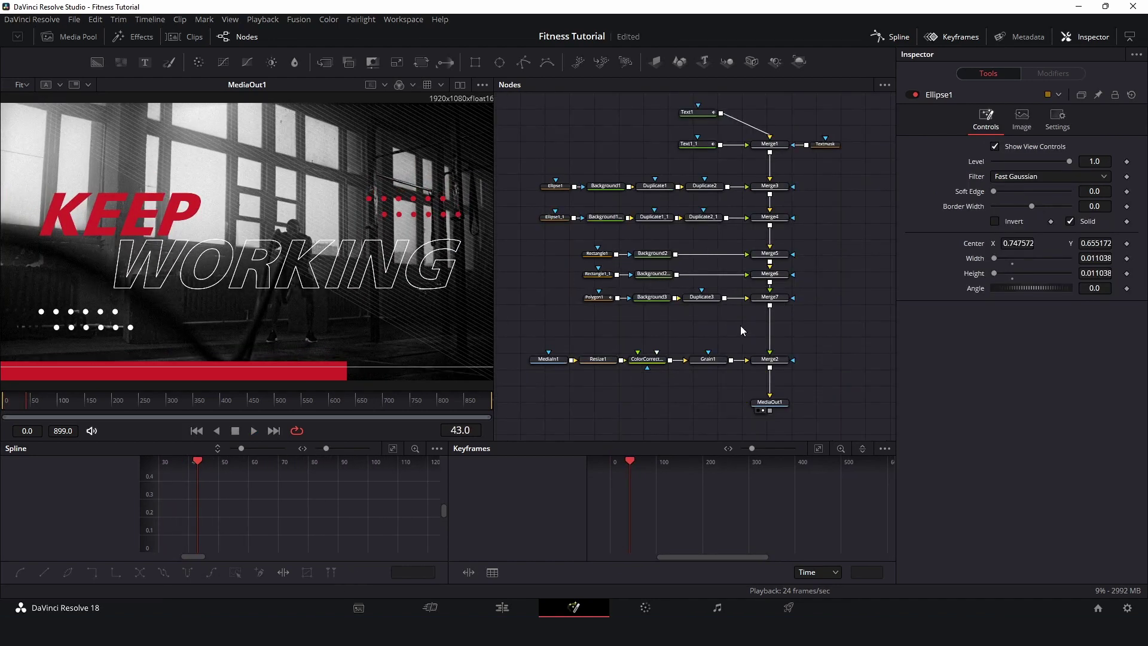